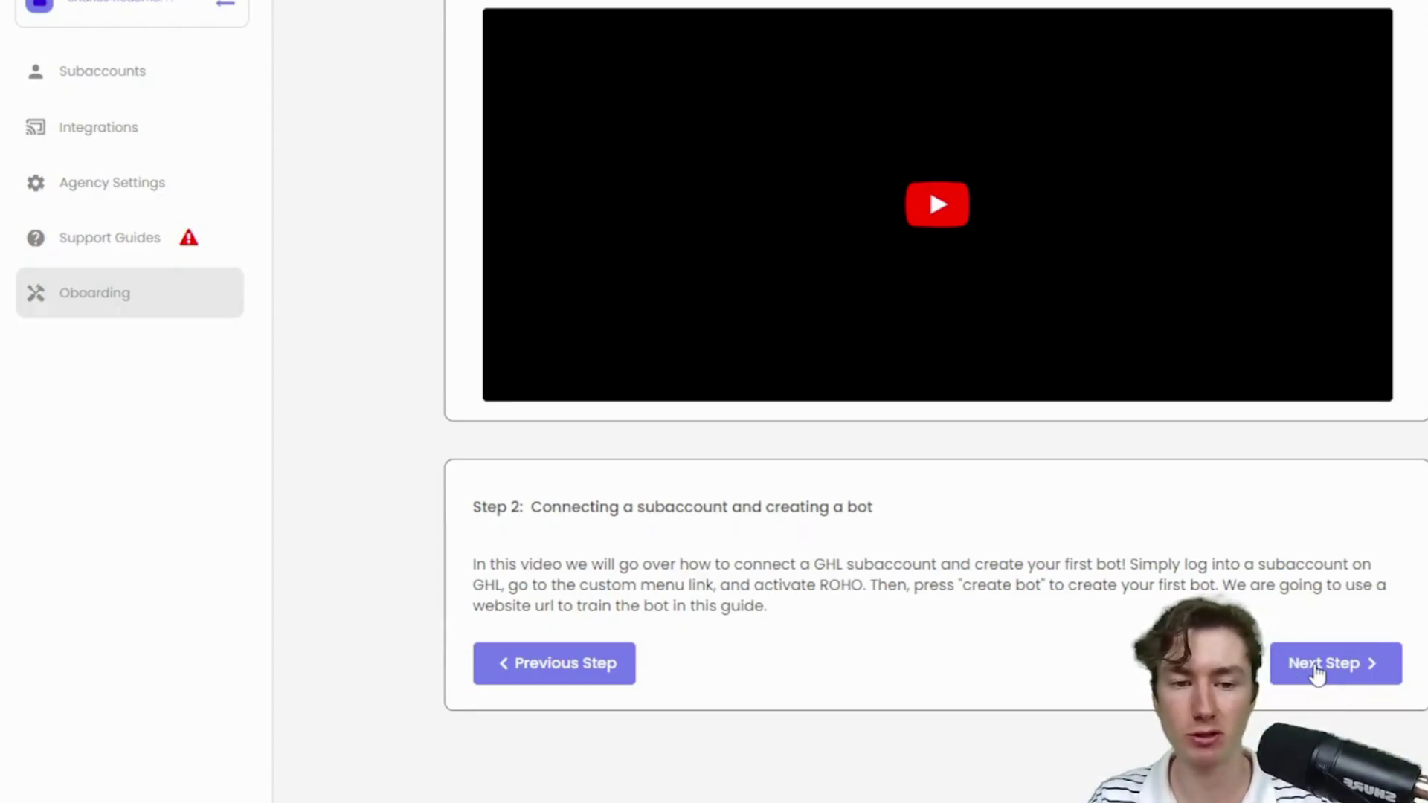
Advance the onboarding guide to Step 3 and read its FAQs note.
{"action": "left_click", "coordinate": [1316, 669]}
{"action": "scroll", "coordinate": [473, 419], "scroll_direction": "down", "scroll_amount": 3}
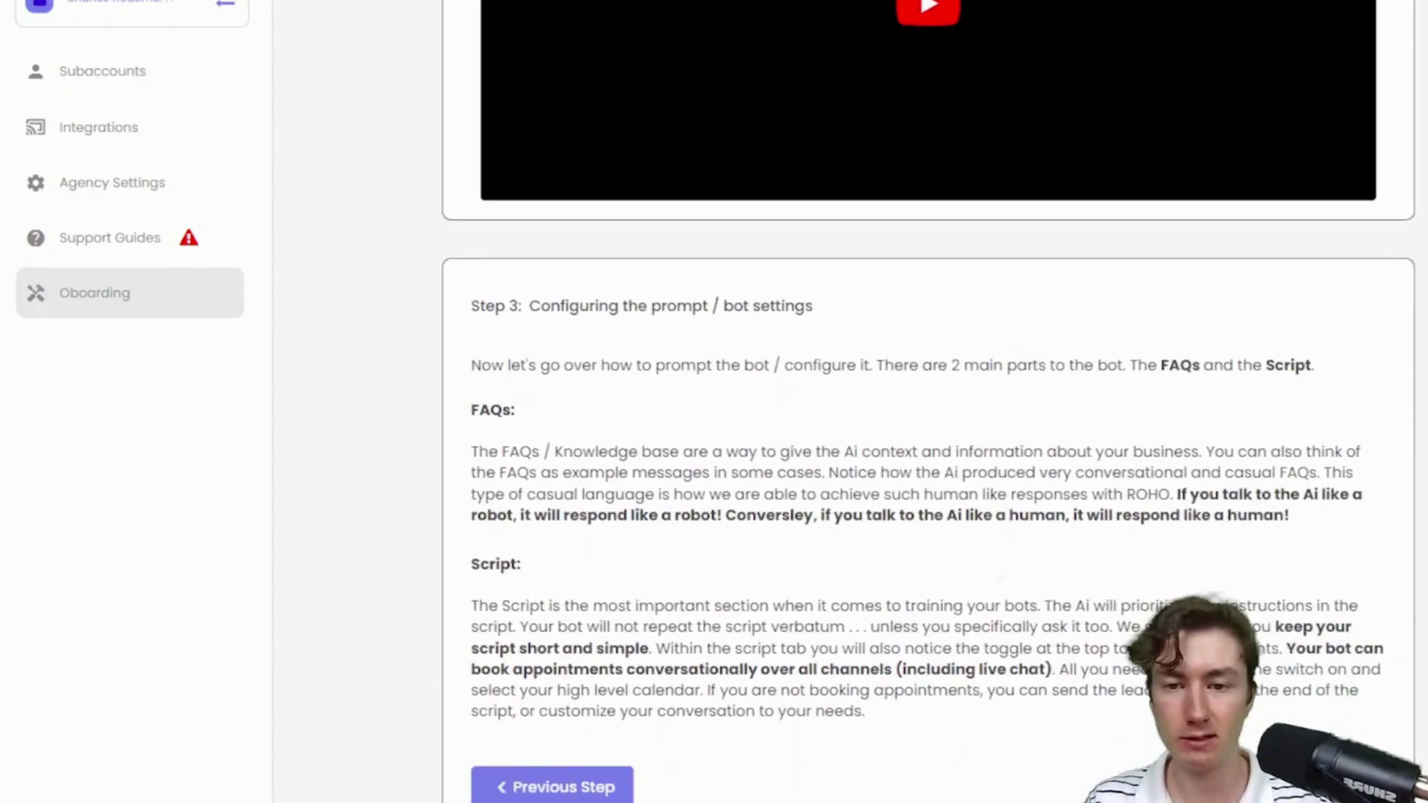
{"action": "double_click", "coordinate": [480, 411]}
{"action": "left_click", "coordinate": [522, 424]}
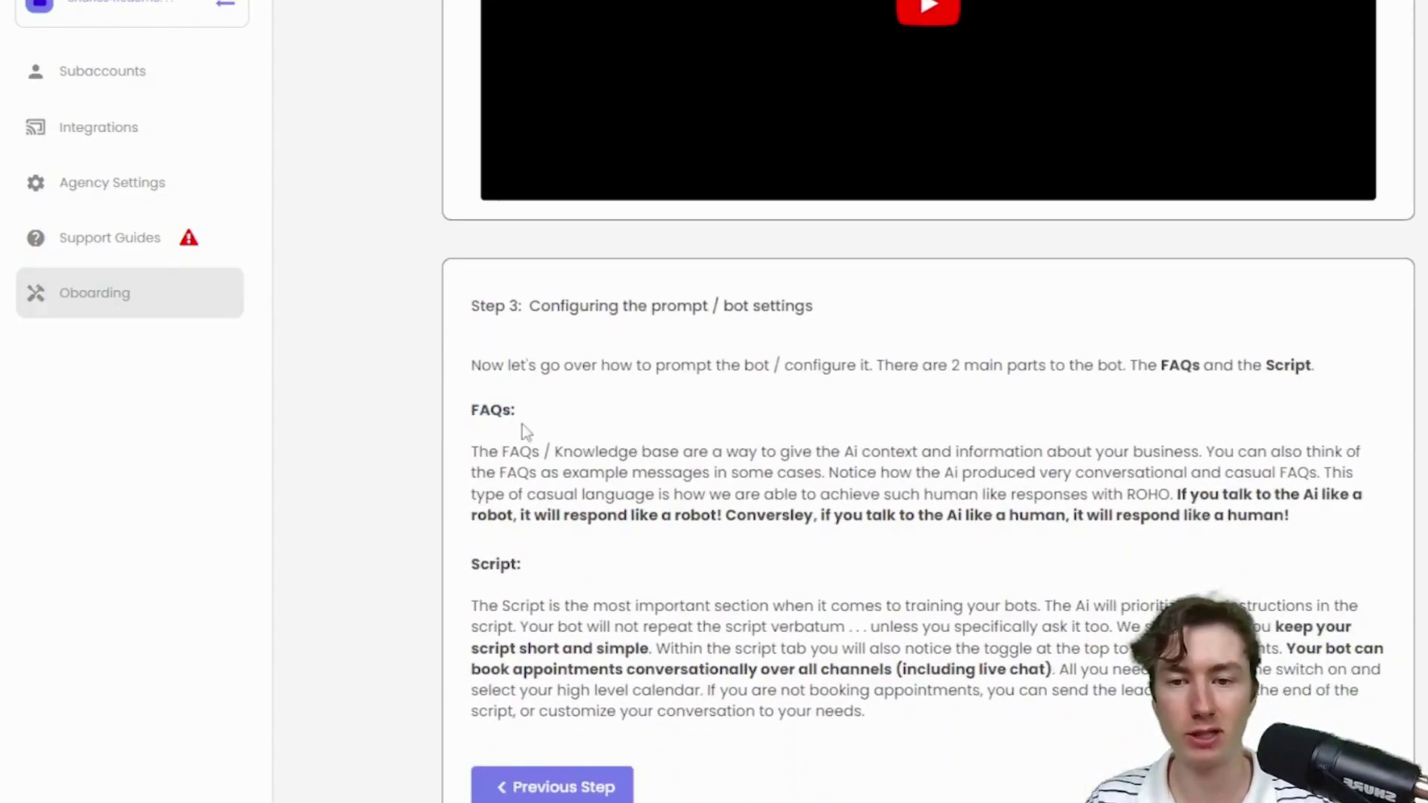
Read the Script note in the Step 3 bot-configuration guide.
{"action": "double_click", "coordinate": [494, 563]}
{"action": "scroll", "coordinate": [673, 413], "scroll_direction": "up", "scroll_amount": 1}
{"action": "scroll", "coordinate": [673, 413], "scroll_direction": "down", "scroll_amount": 1}
{"action": "scroll", "coordinate": [673, 413], "scroll_direction": "up", "scroll_amount": 2}
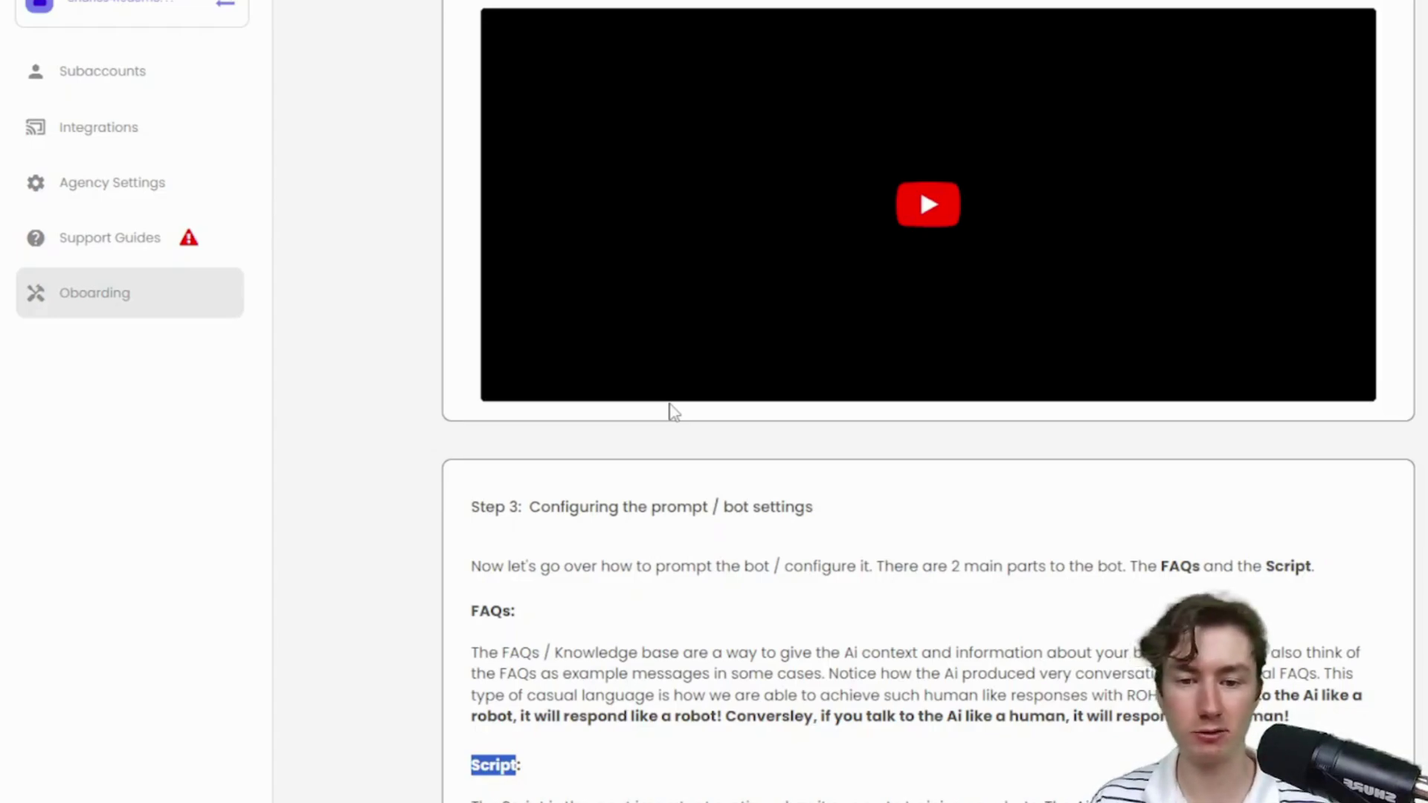
{"action": "scroll", "coordinate": [671, 411], "scroll_direction": "down", "scroll_amount": 1}
{"action": "left_click", "coordinate": [594, 444]}
{"action": "scroll", "coordinate": [595, 444], "scroll_direction": "down", "scroll_amount": 1}
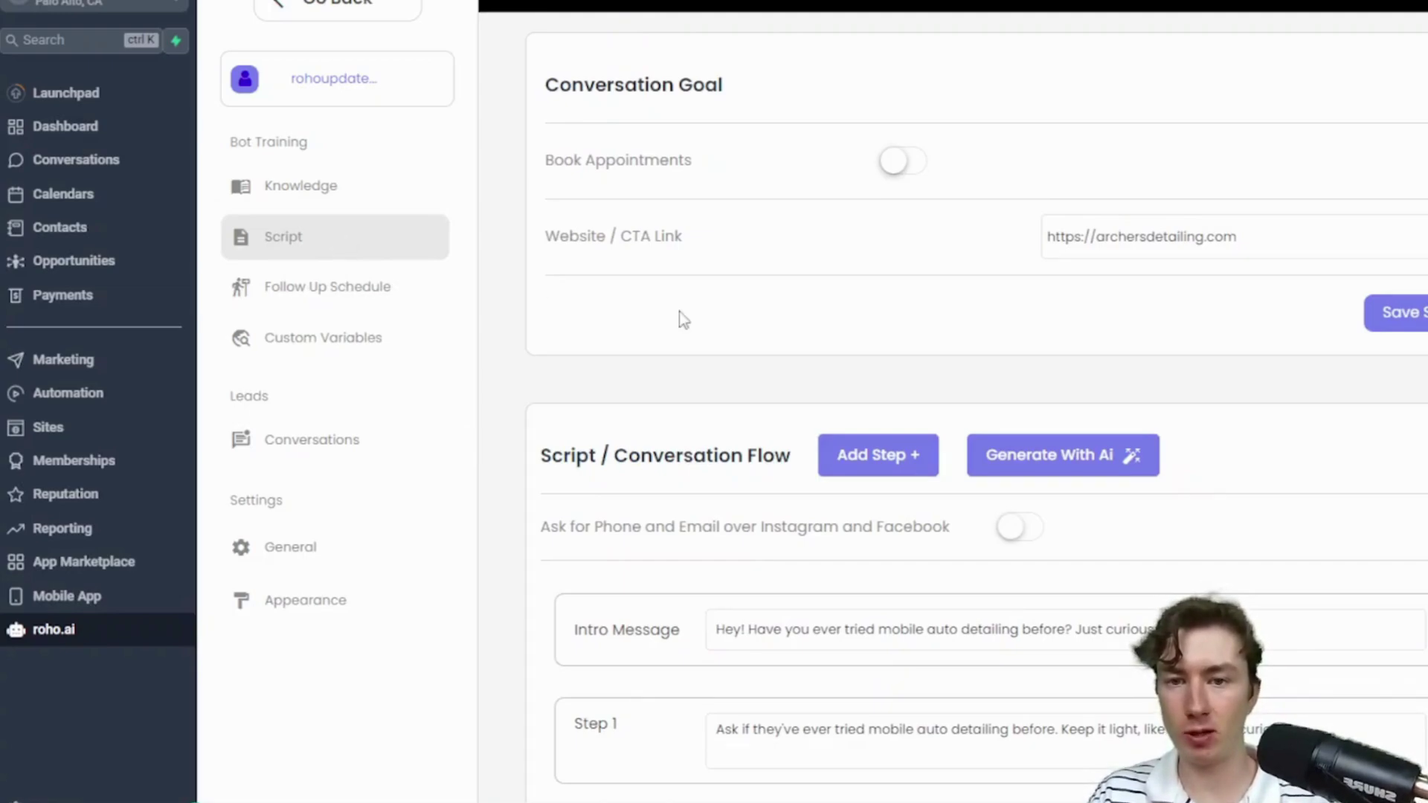
Review the Conversation Goal section and try the Book Appointments toggle.
{"action": "left_click_drag", "start_coordinate": [545, 83], "coordinate": [754, 82]}
{"action": "left_click", "coordinate": [754, 82]}
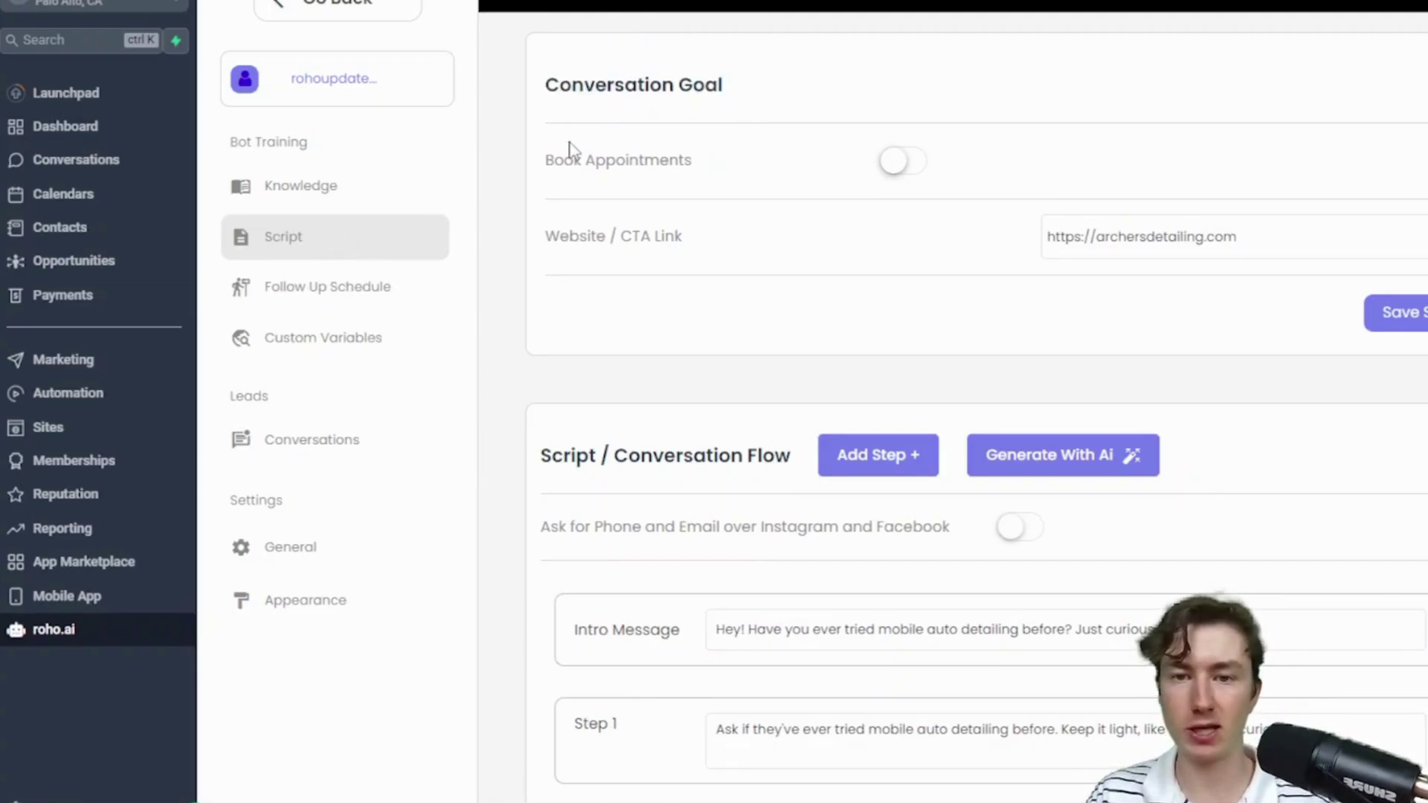
{"action": "double_click", "coordinate": [571, 158]}
{"action": "left_click", "coordinate": [640, 159]}
{"action": "double_click", "coordinate": [640, 159]}
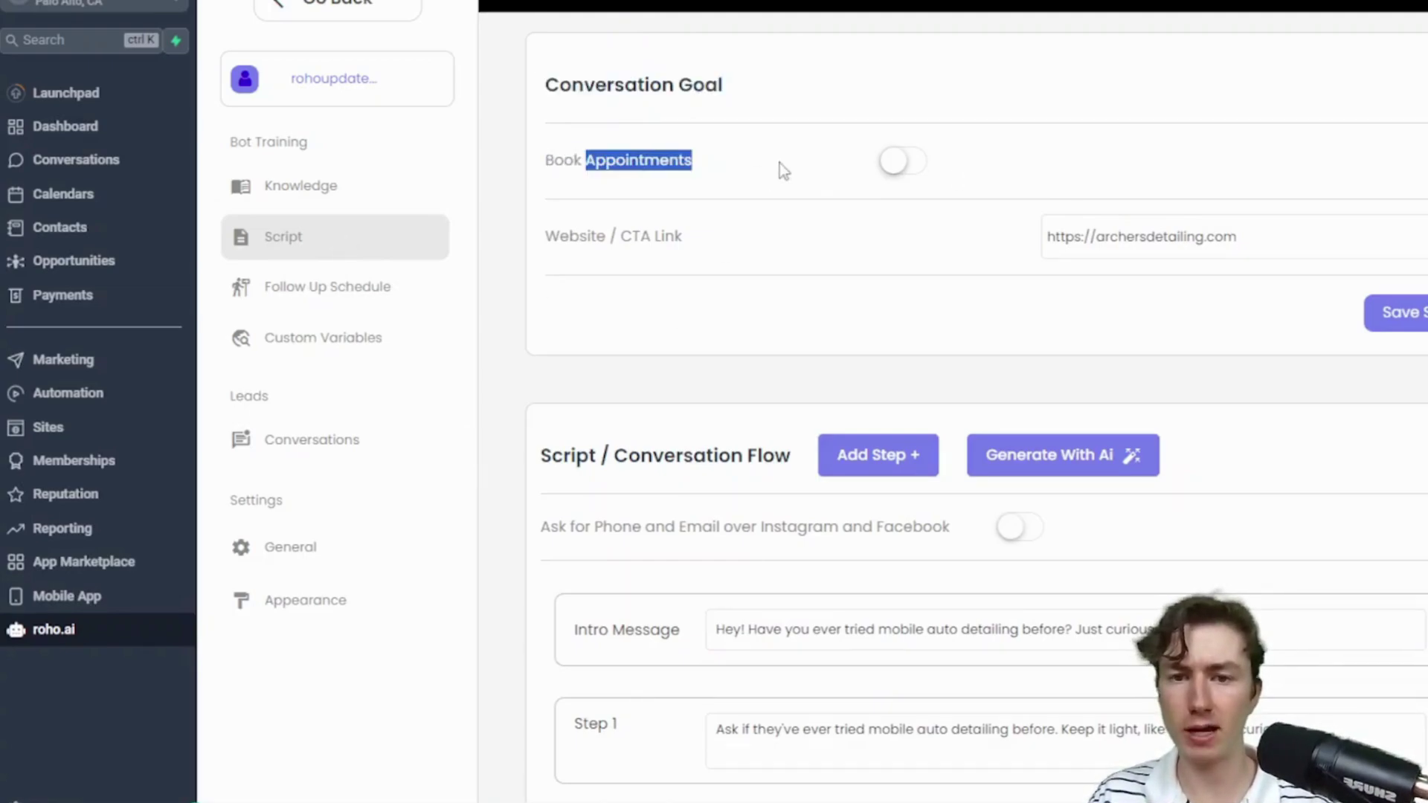
{"action": "left_click", "coordinate": [779, 171]}
{"action": "left_click", "coordinate": [896, 165]}
{"action": "left_click", "coordinate": [921, 169]}
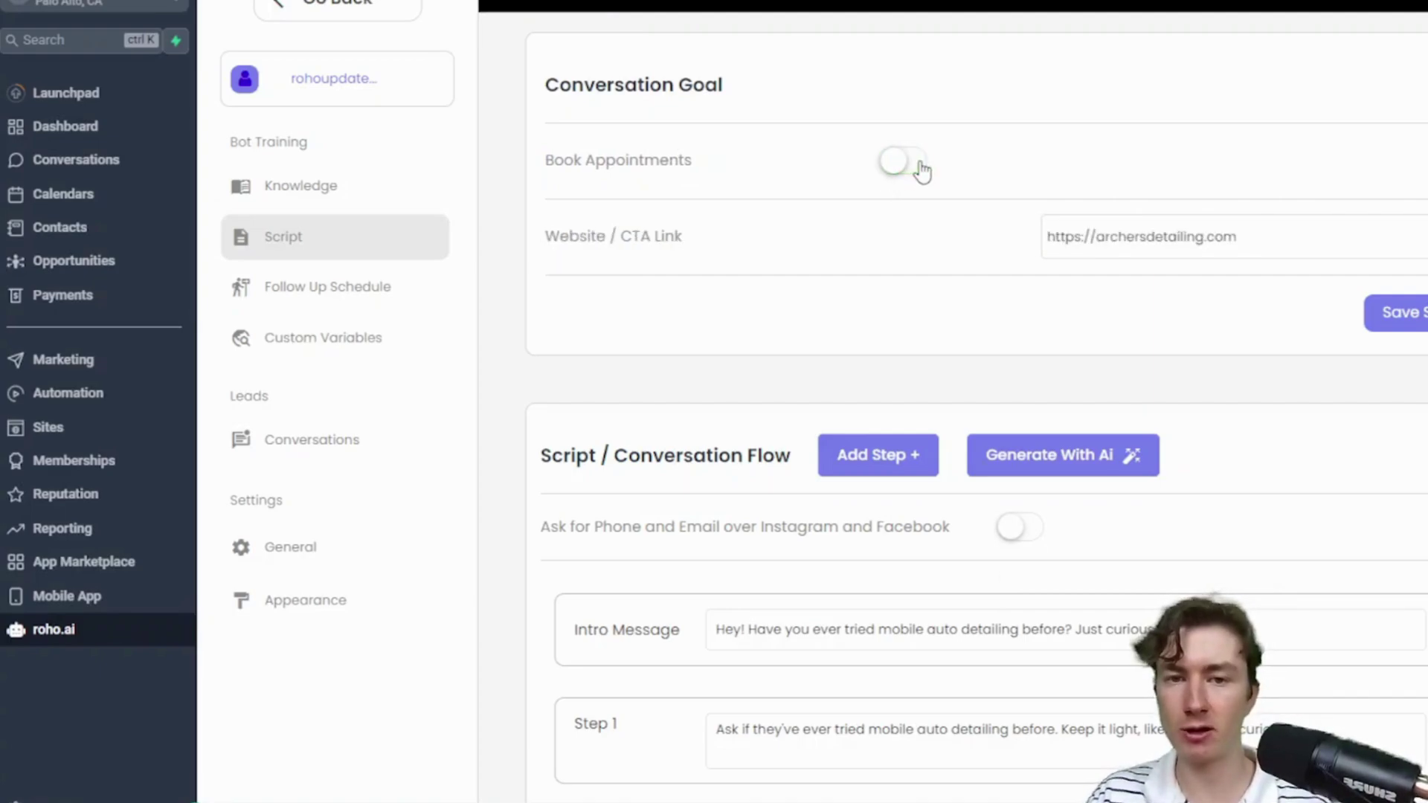
Inspect the website URL in the link field.
{"action": "left_click", "coordinate": [1206, 236]}
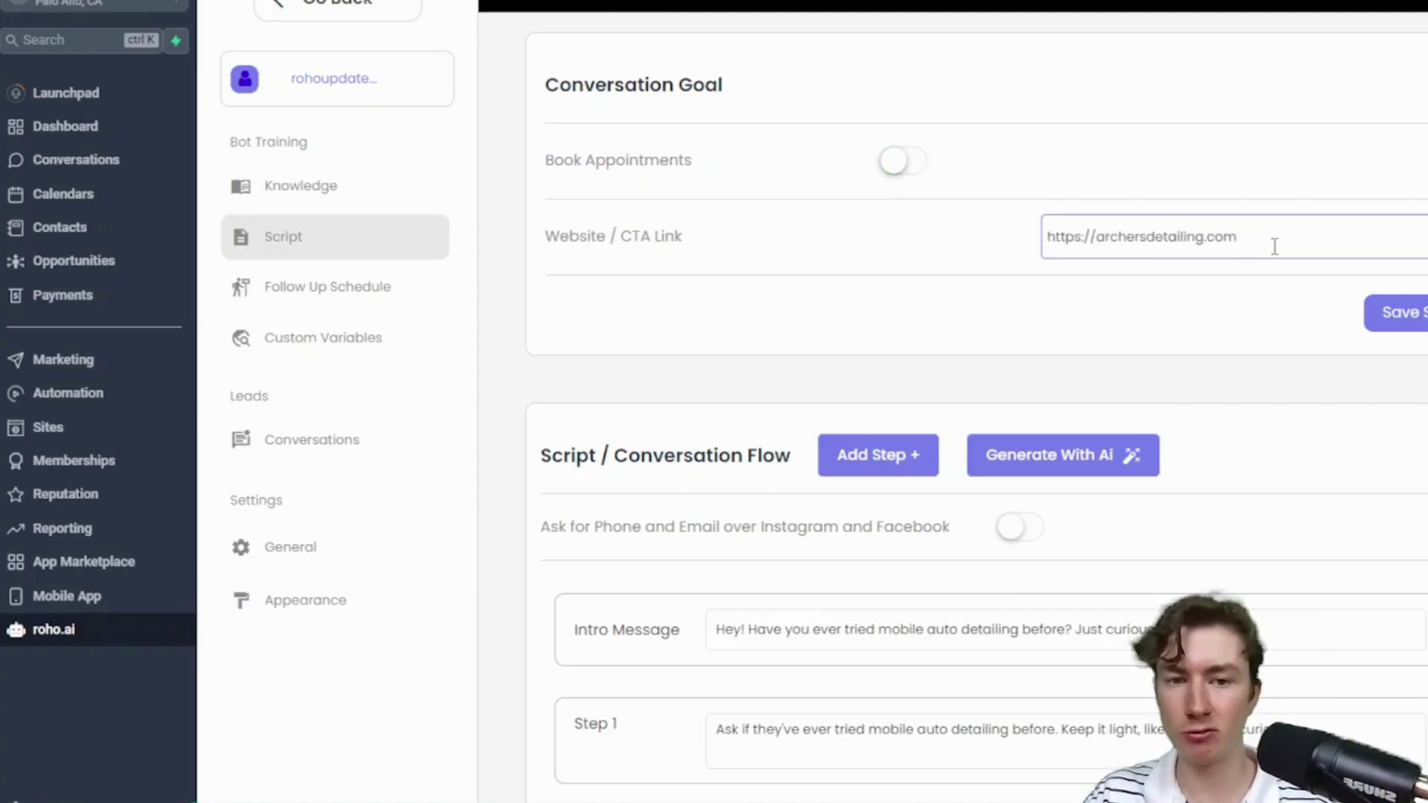
{"action": "left_click_drag", "start_coordinate": [1258, 246], "coordinate": [1099, 248]}
{"action": "left_click", "coordinate": [1099, 248]}
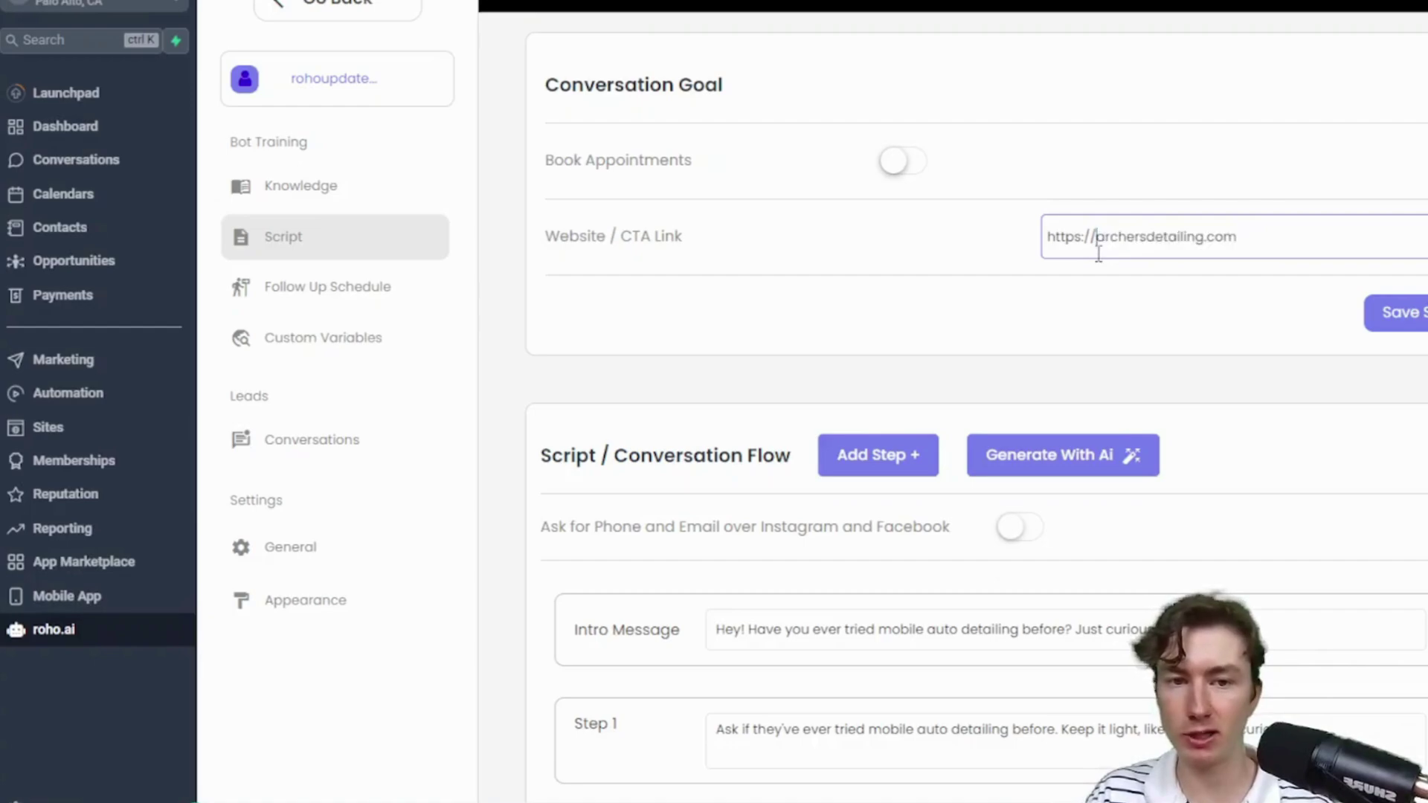
{"action": "double_click", "coordinate": [1283, 239]}
{"action": "left_click", "coordinate": [1283, 239]}
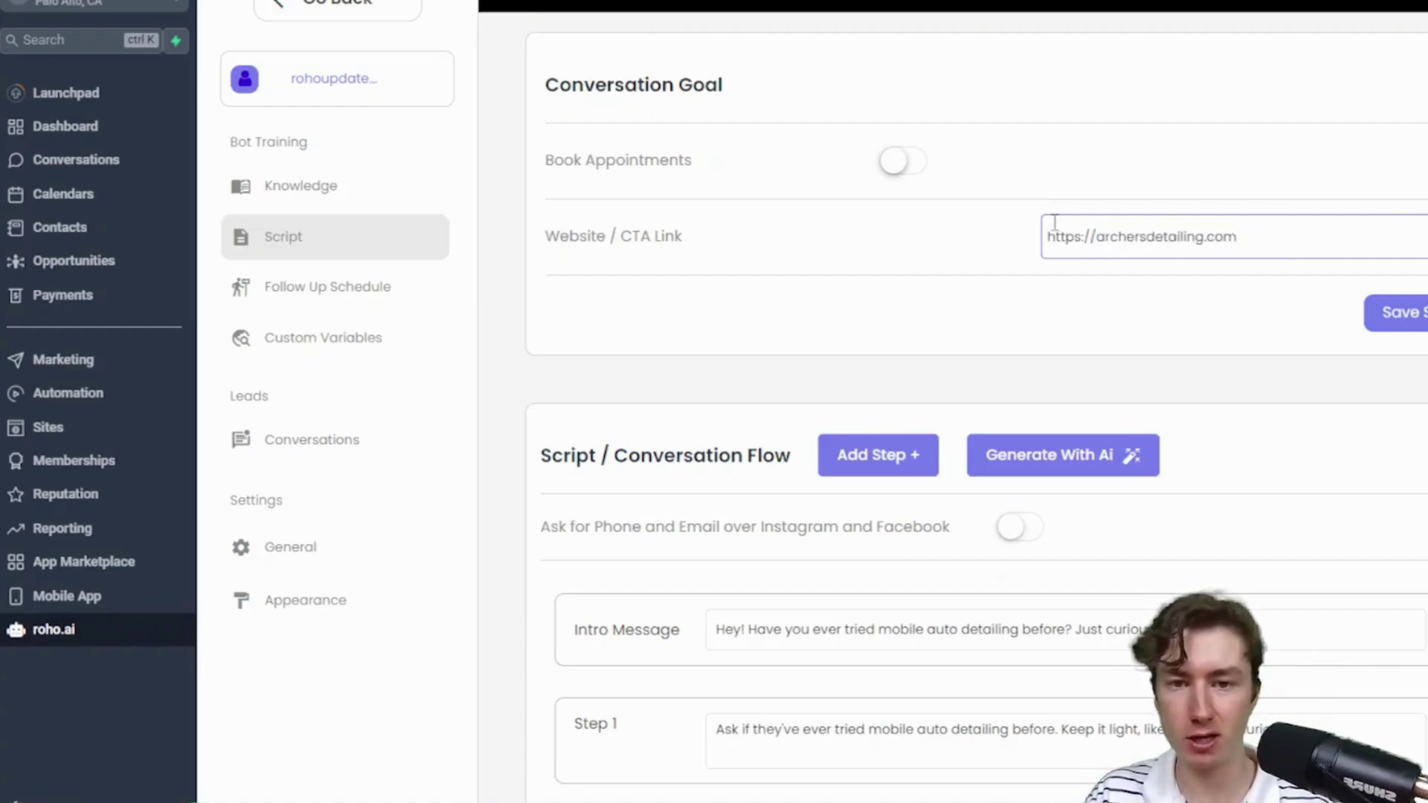
Turn on Book Appointments and set the Booking Calendar to Default Ai Calendar.
{"action": "left_click", "coordinate": [908, 179]}
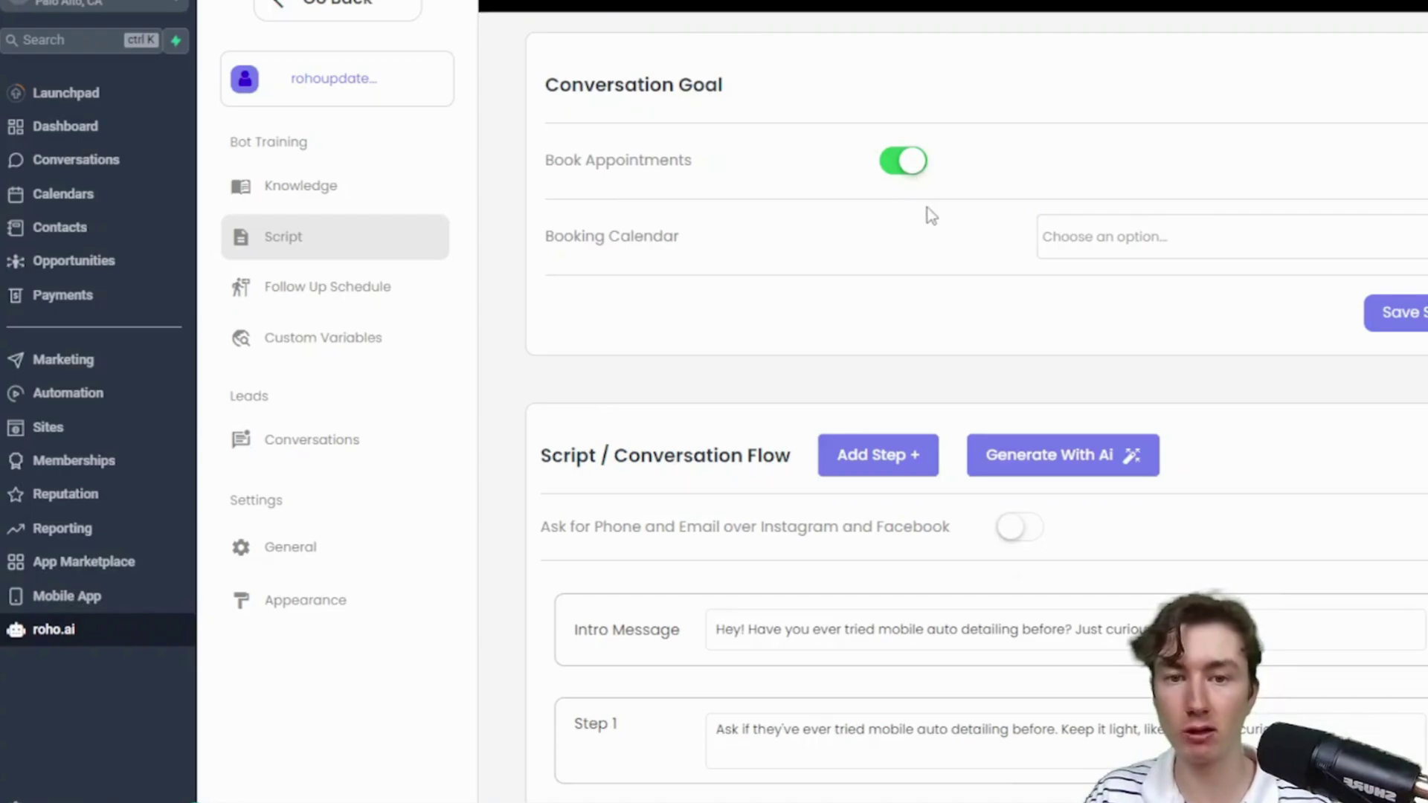
{"action": "left_click_drag", "start_coordinate": [539, 239], "coordinate": [704, 247]}
{"action": "left_click", "coordinate": [707, 243]}
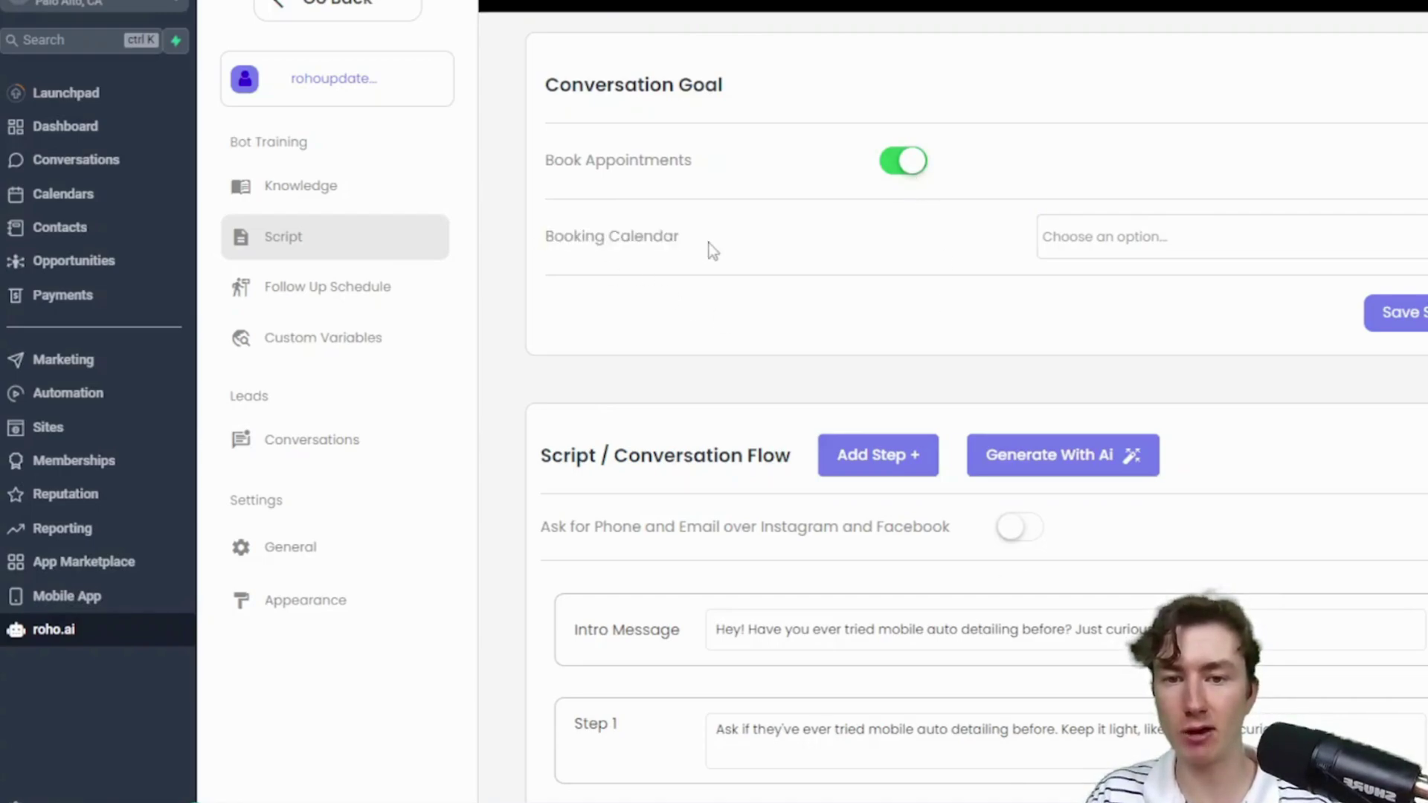
{"action": "left_click", "coordinate": [1089, 247]}
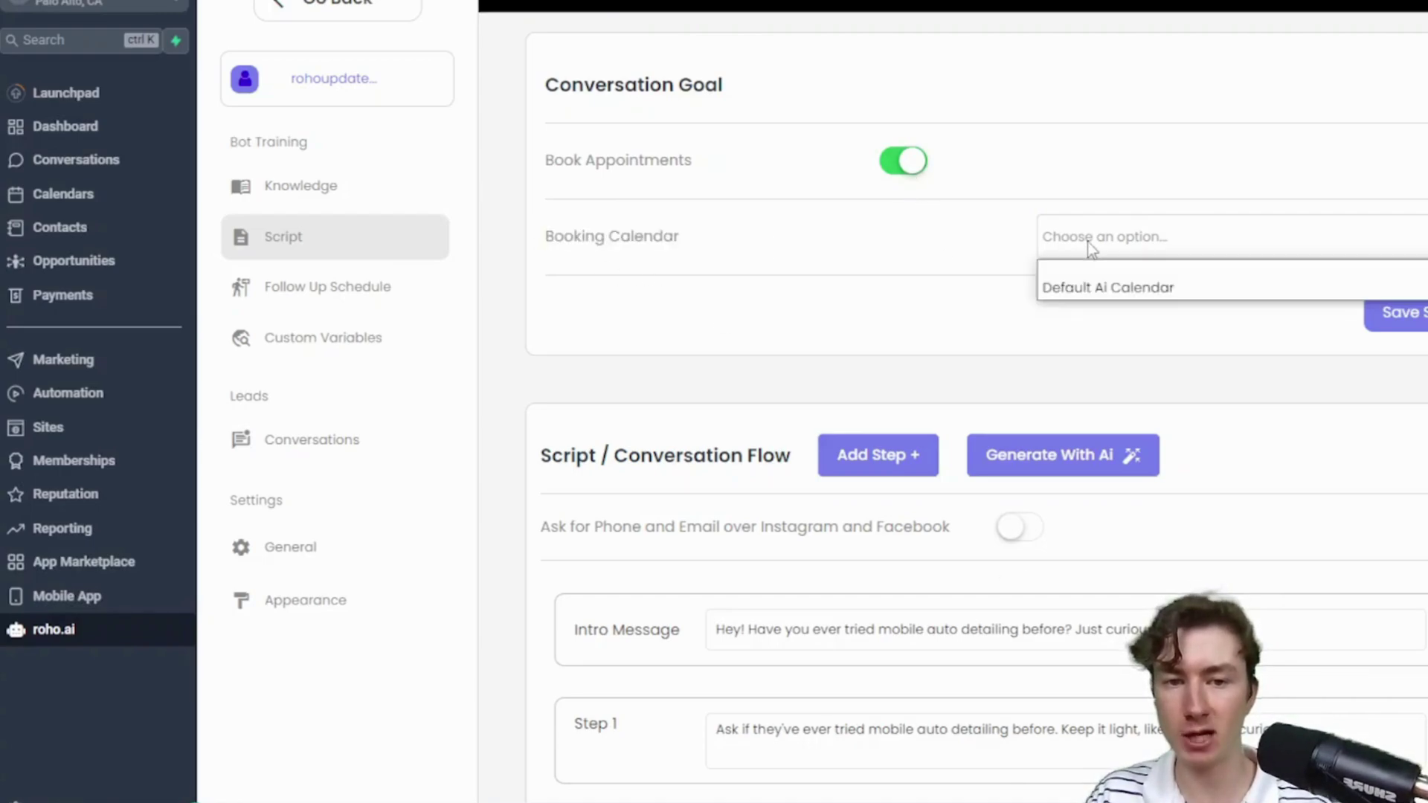
{"action": "left_click", "coordinate": [1075, 288]}
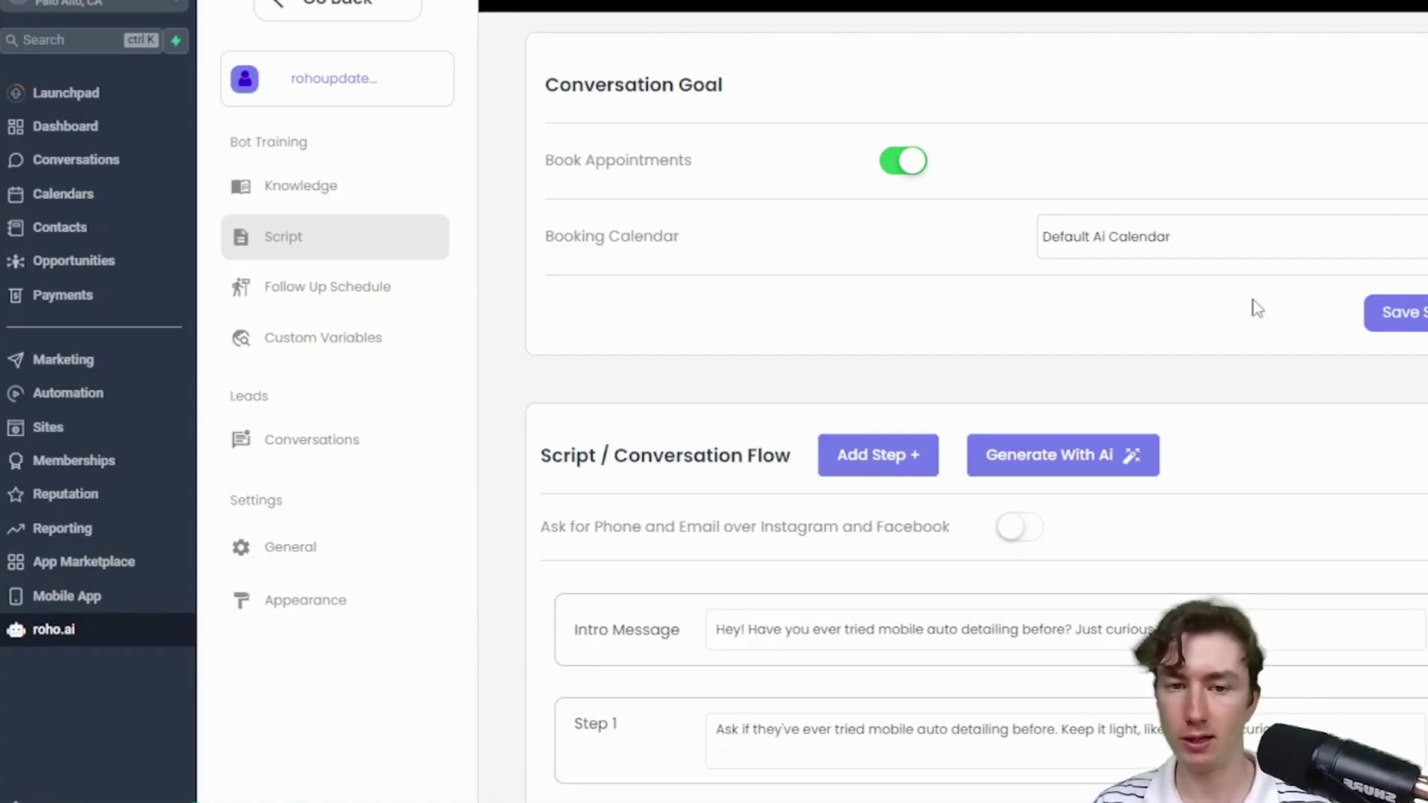
{"action": "scroll", "coordinate": [1256, 308], "scroll_direction": "down", "scroll_amount": 4}
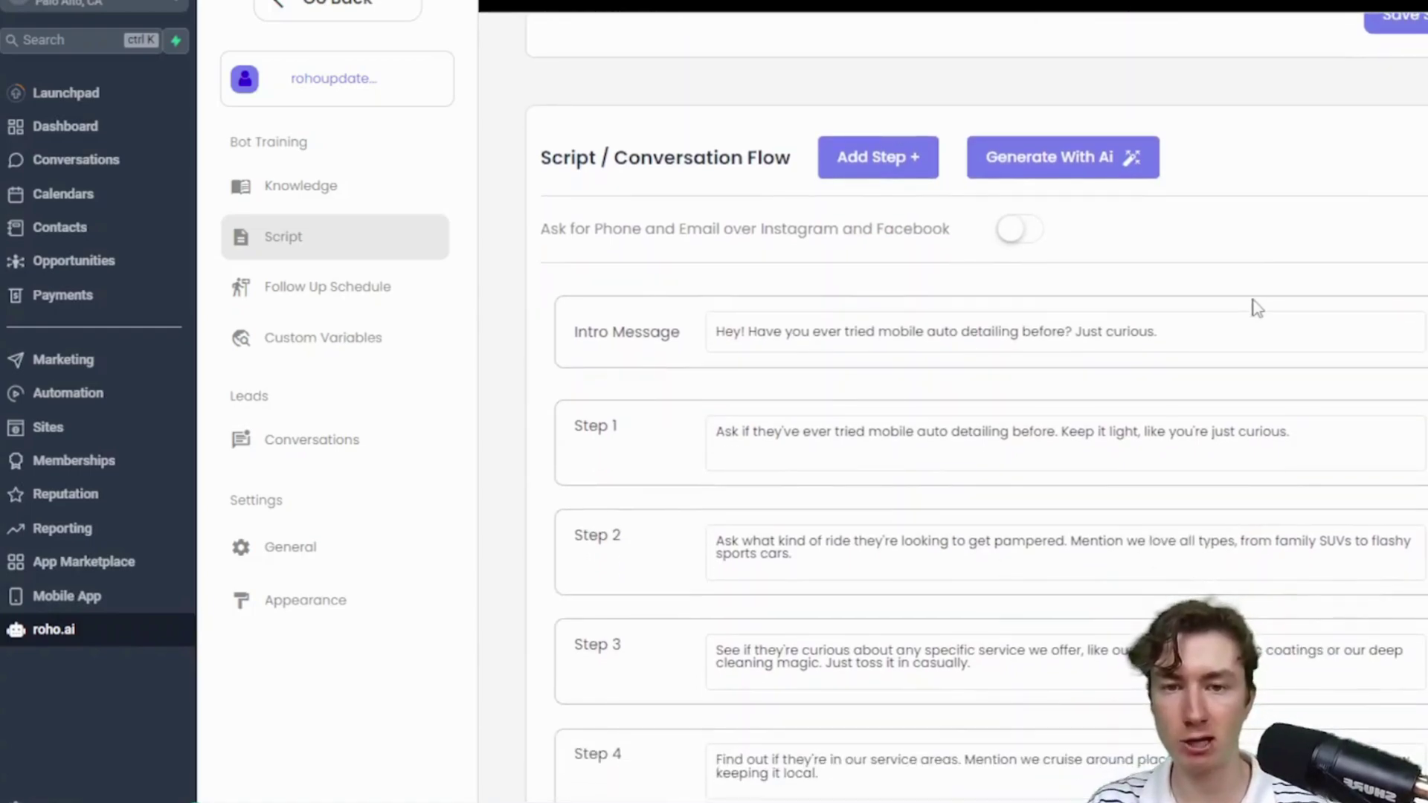
{"action": "scroll", "coordinate": [1255, 308], "scroll_direction": "down", "scroll_amount": 1}
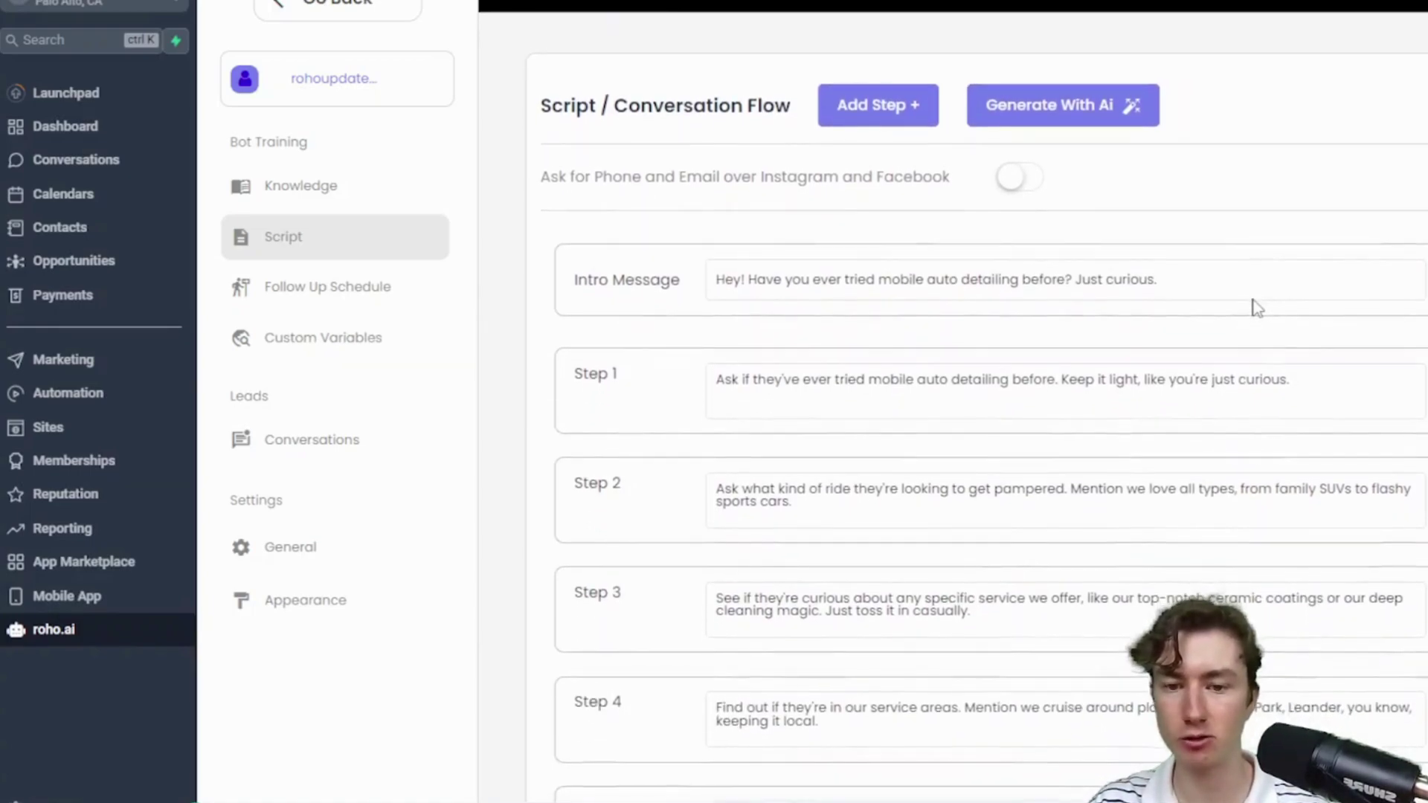
{"action": "scroll", "coordinate": [1256, 308], "scroll_direction": "down", "scroll_amount": 1}
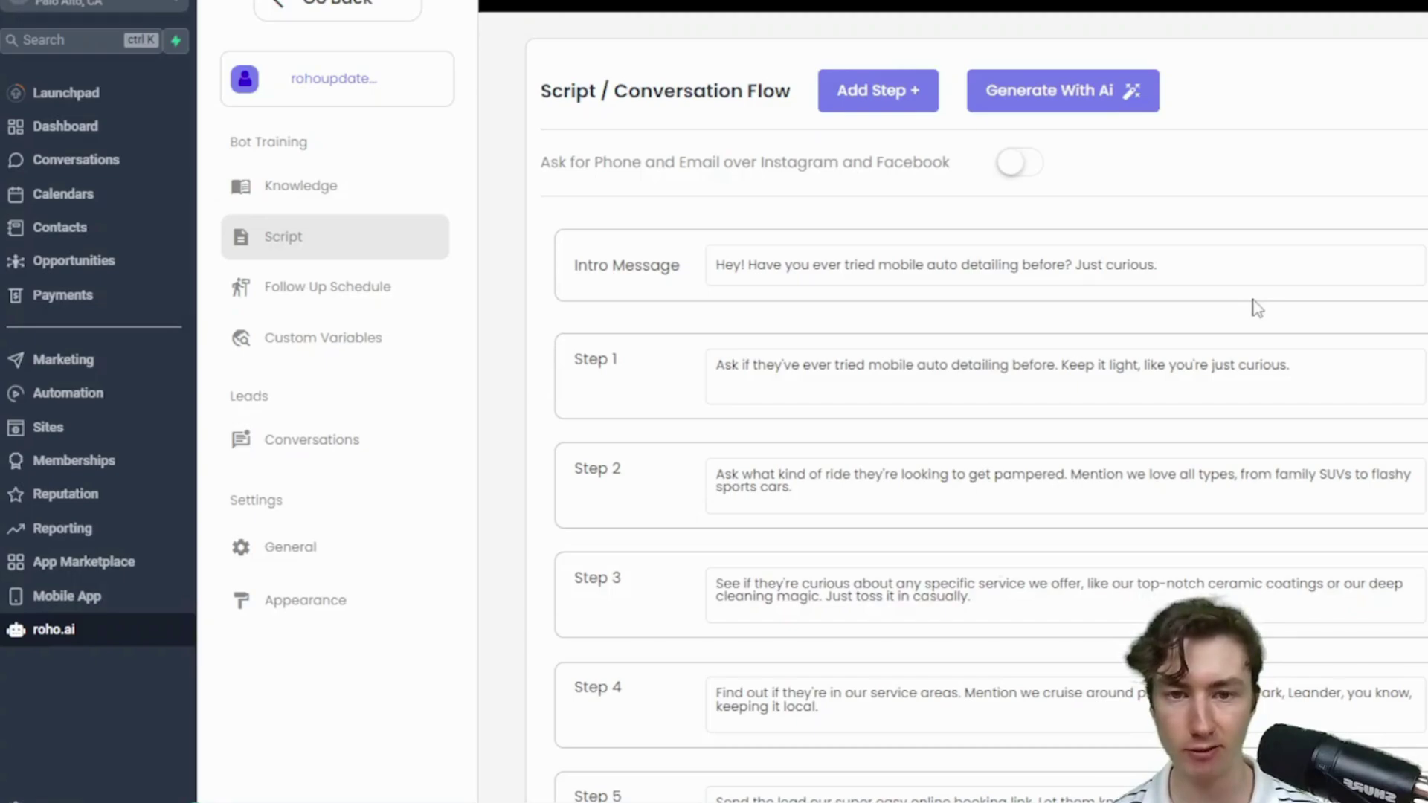
{"action": "scroll", "coordinate": [1257, 307], "scroll_direction": "down", "scroll_amount": 2}
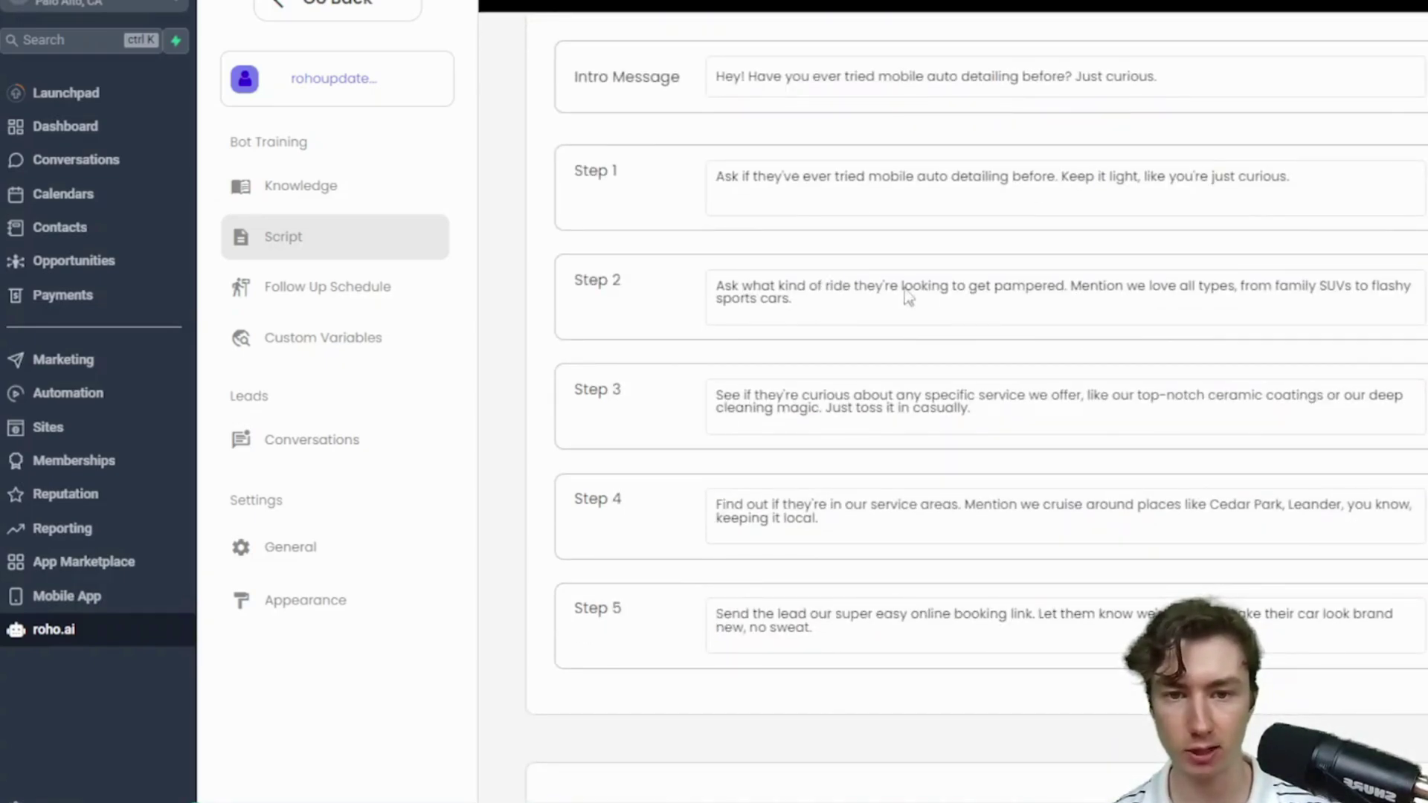
{"action": "scroll", "coordinate": [980, 298], "scroll_direction": "down", "scroll_amount": 1}
{"action": "scroll", "coordinate": [1090, 357], "scroll_direction": "down", "scroll_amount": 1}
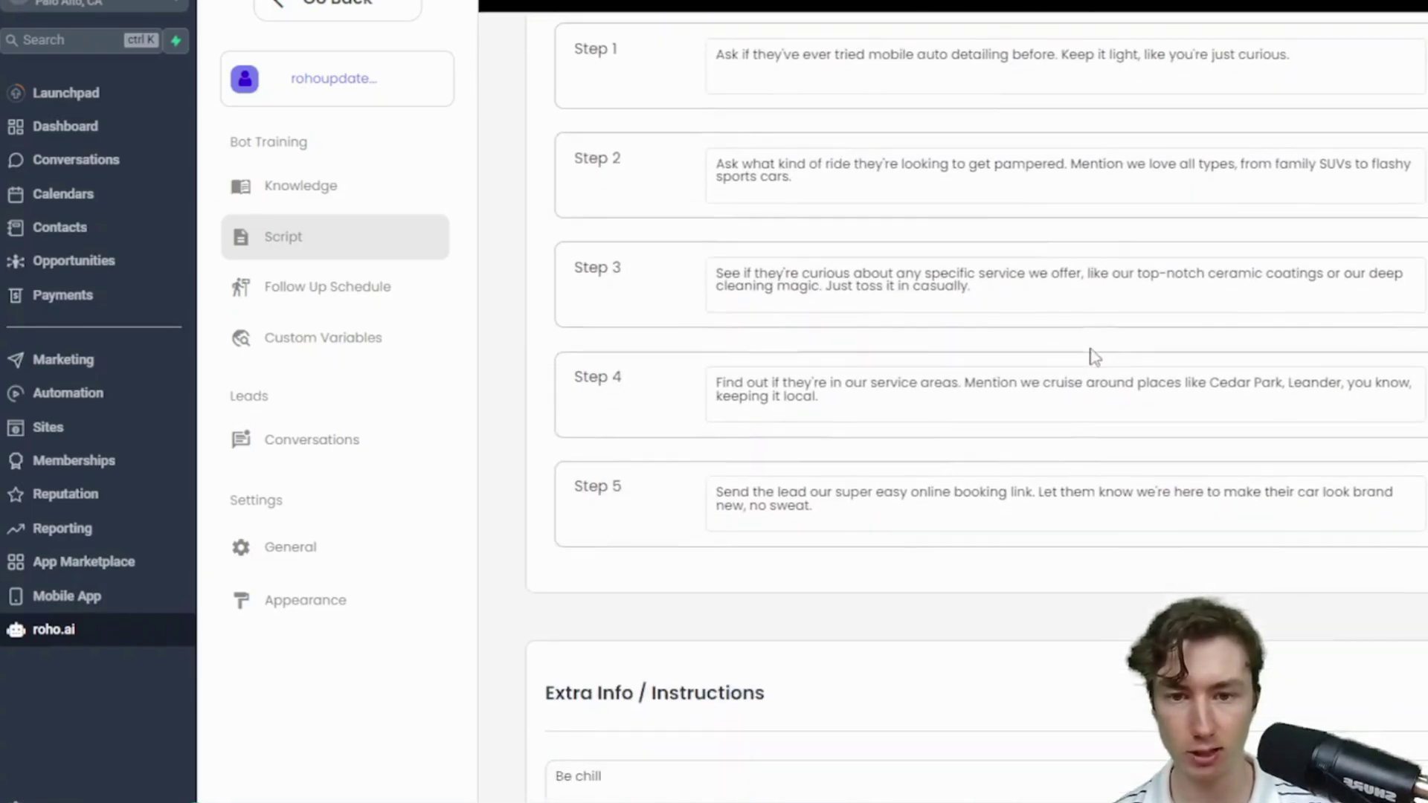
{"action": "scroll", "coordinate": [943, 446], "scroll_direction": "up", "scroll_amount": 5}
Change the intro to 'Hey thanks for clicking on our ad. Are you interested in getting your car detailed?' and save.
{"action": "left_click", "coordinate": [1382, 328]}
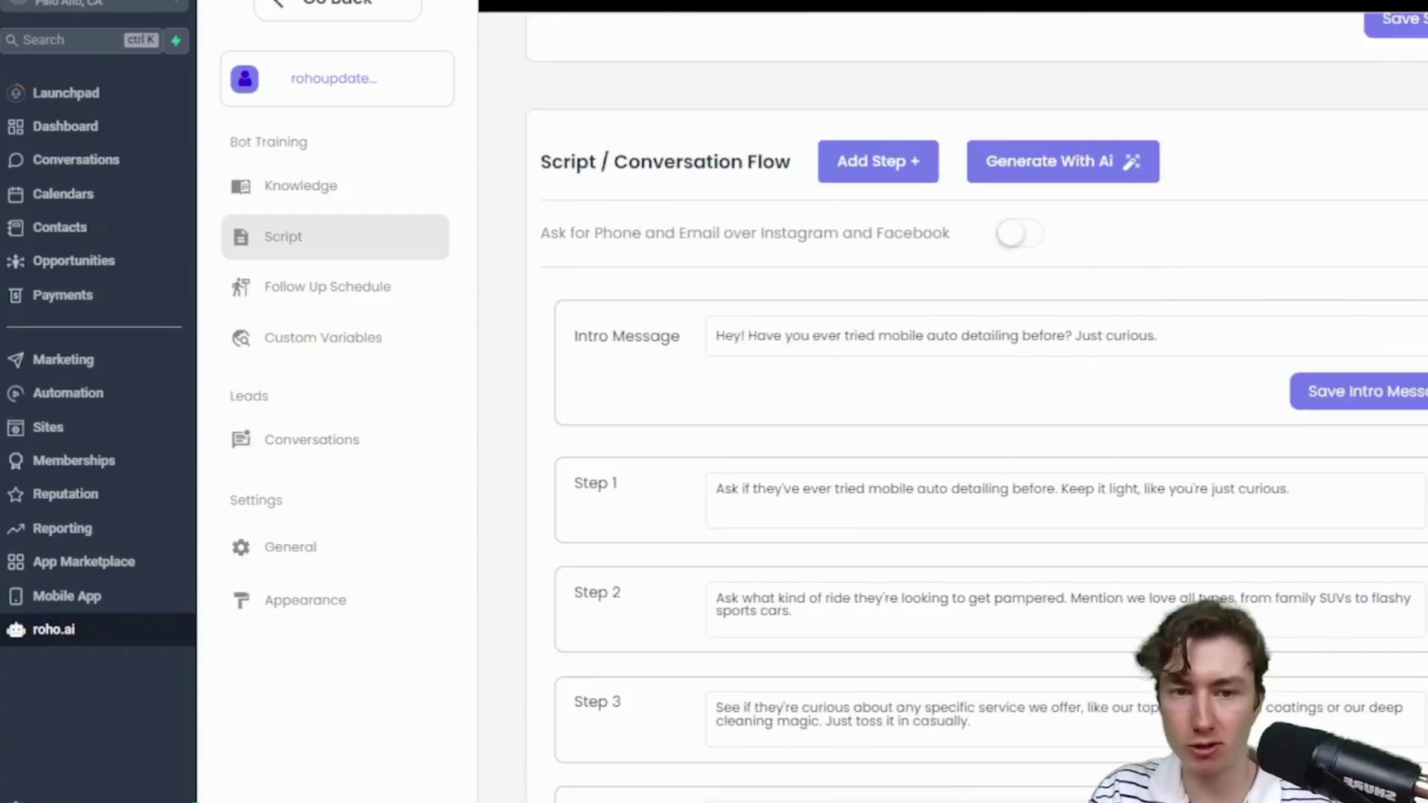
{"action": "left_click_drag", "start_coordinate": [1255, 327], "coordinate": [740, 344]}
{"action": "key", "text": "BackSpace"}
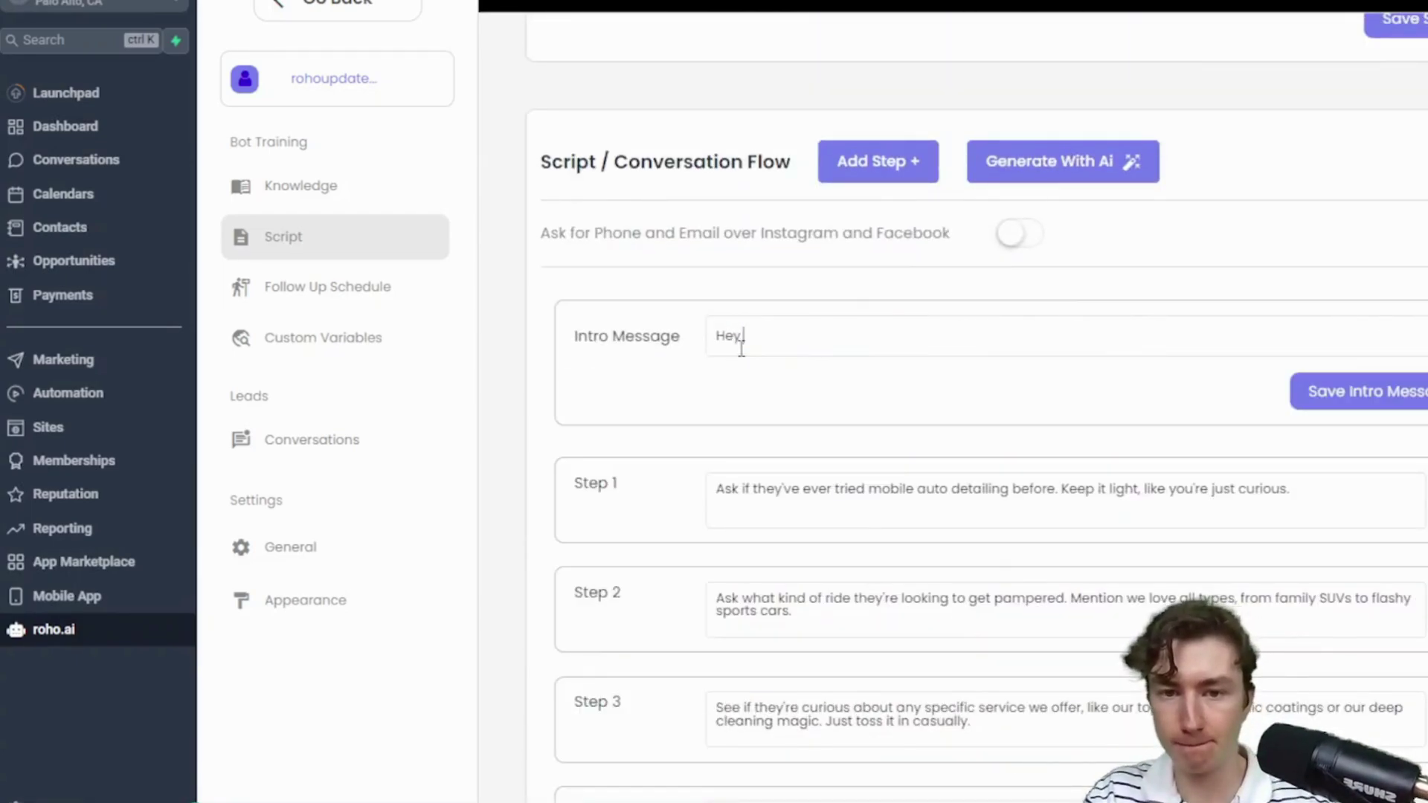
{"action": "type", "text": "thanks for clicking on ou"}
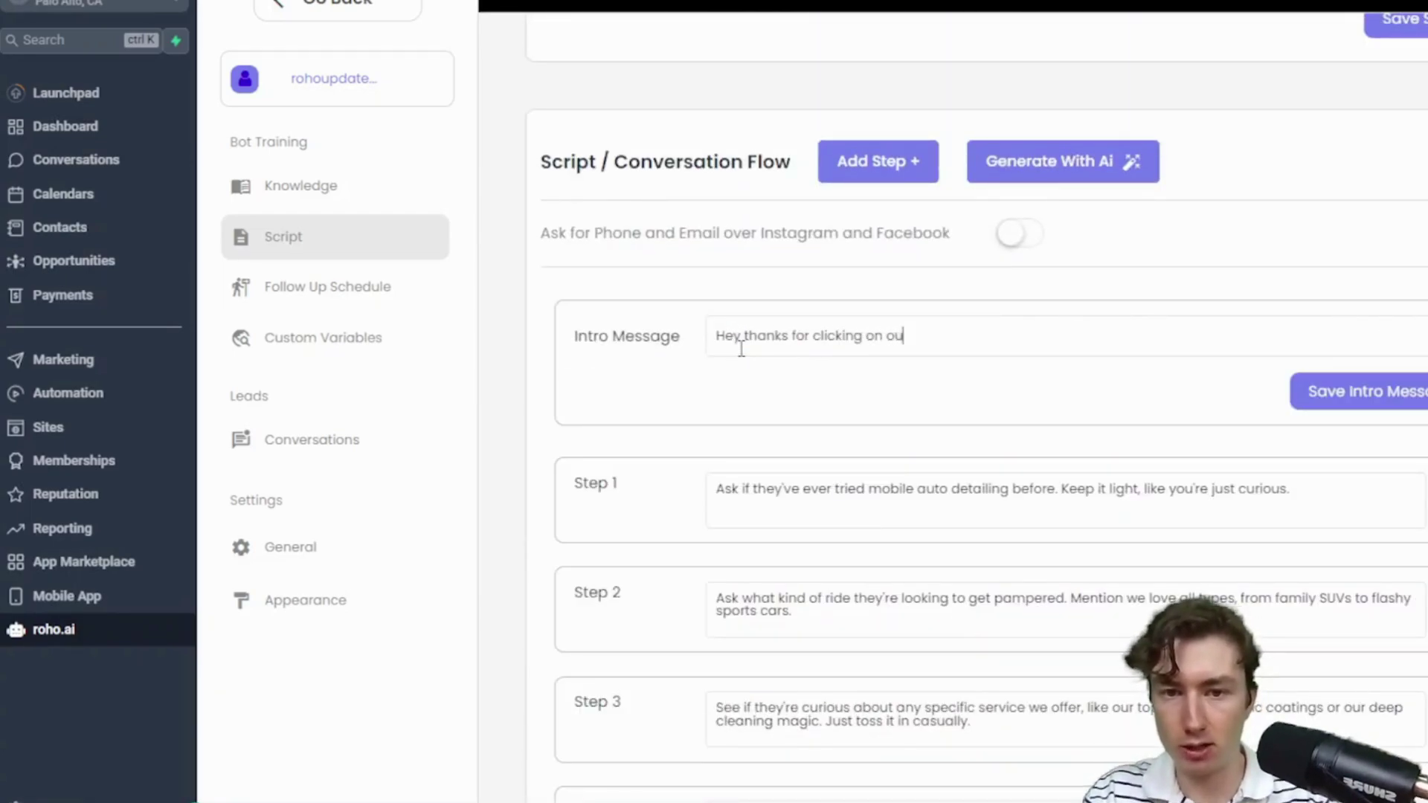
{"action": "type", "text": "r ad. Are oyu"}
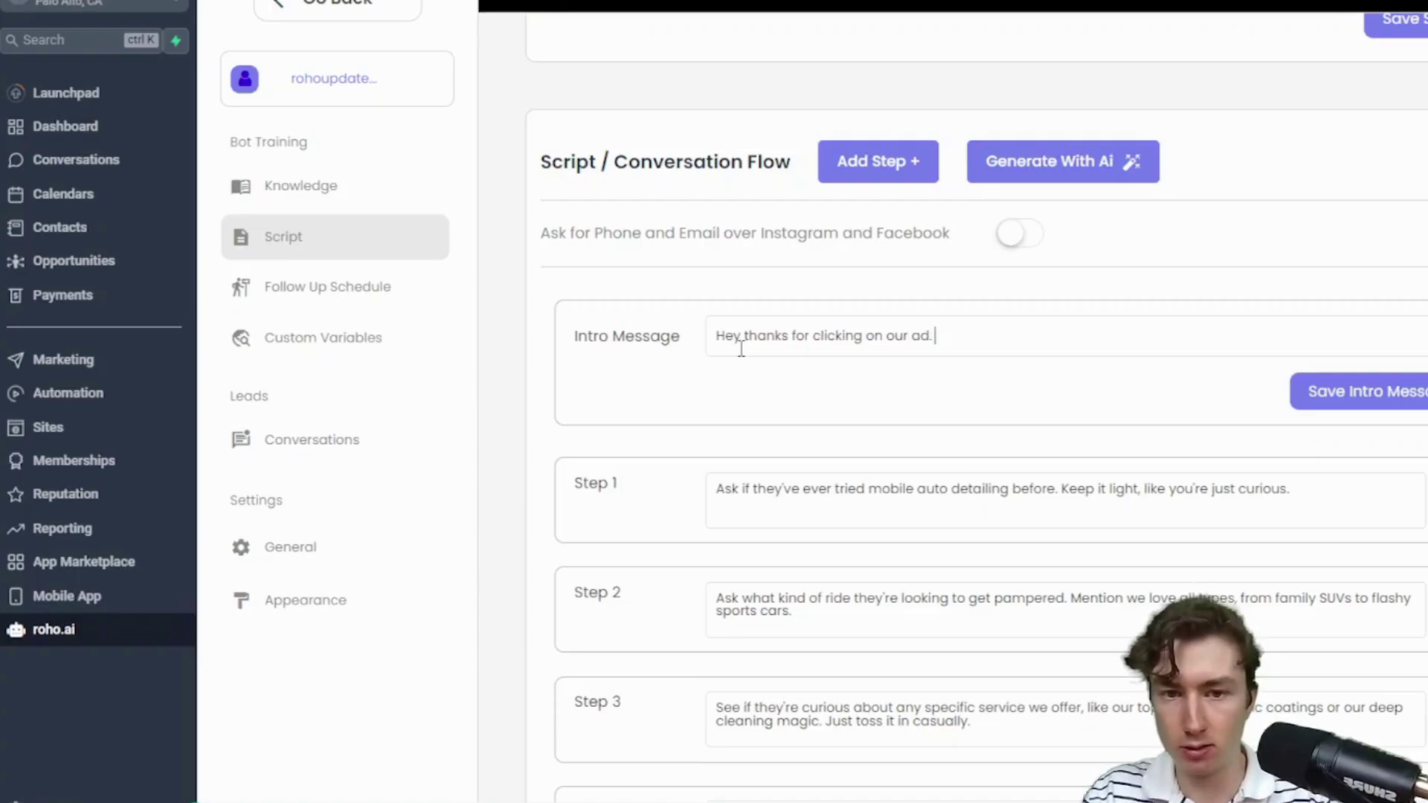
{"action": "key", "text": "BackSpace"}
{"action": "key", "text": "BackSpace"}
{"action": "key", "text": "BackSpace"}
{"action": "type", "text": "you inte"}
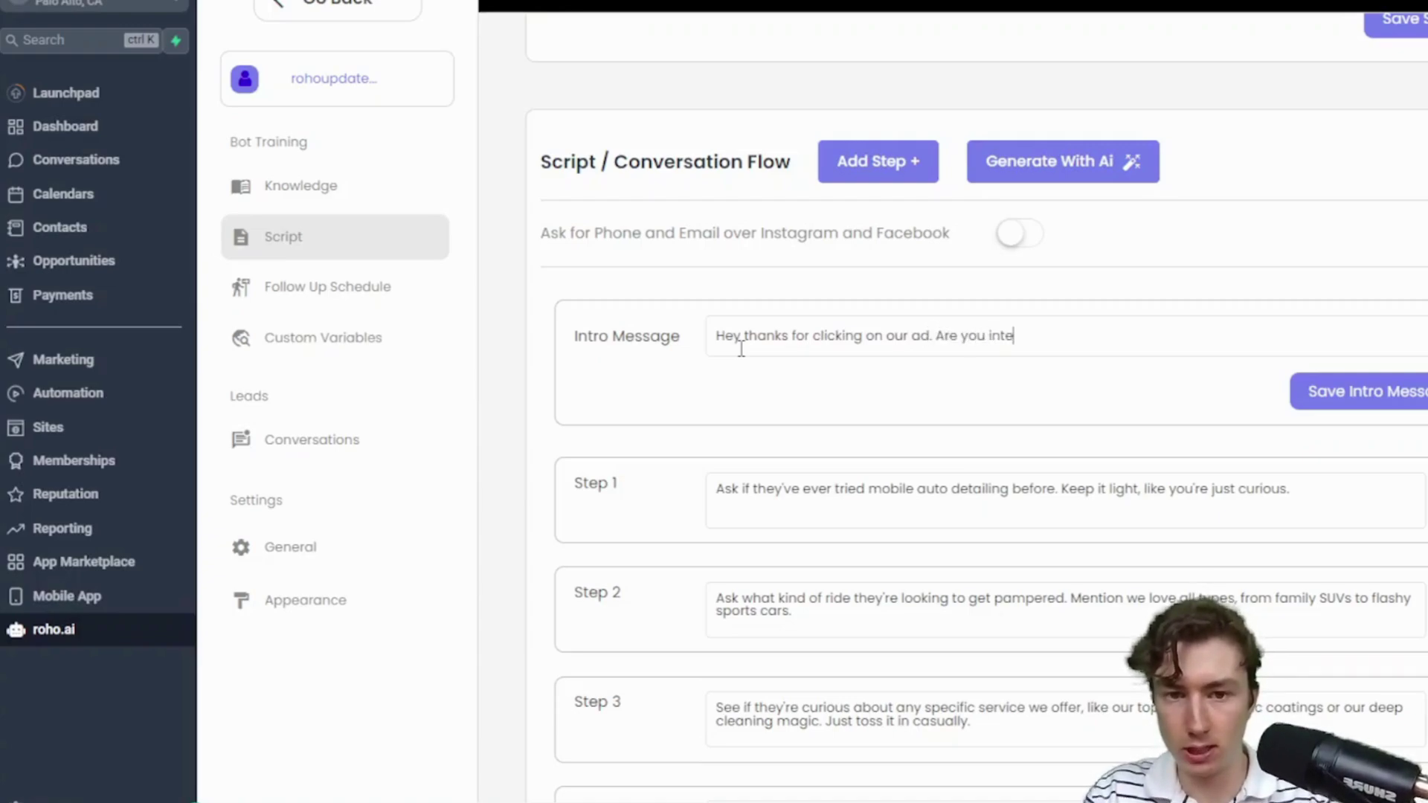
{"action": "type", "text": "rested in getting your car detai;led"}
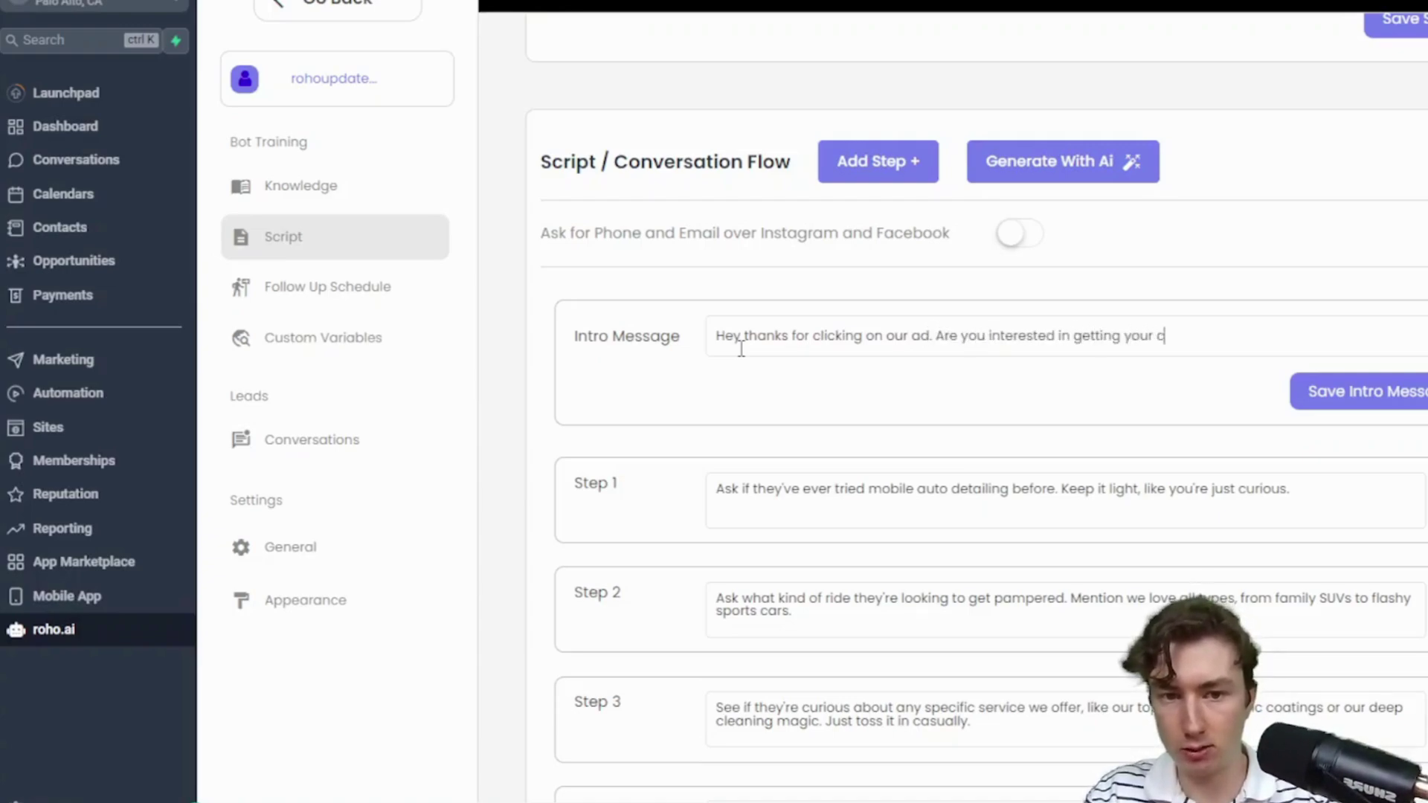
{"action": "key", "text": "BackSpace"}
{"action": "key", "text": "BackSpace"}
{"action": "key", "text": "BackSpace"}
{"action": "key", "text": "BackSpace"}
{"action": "type", "text": "led?"}
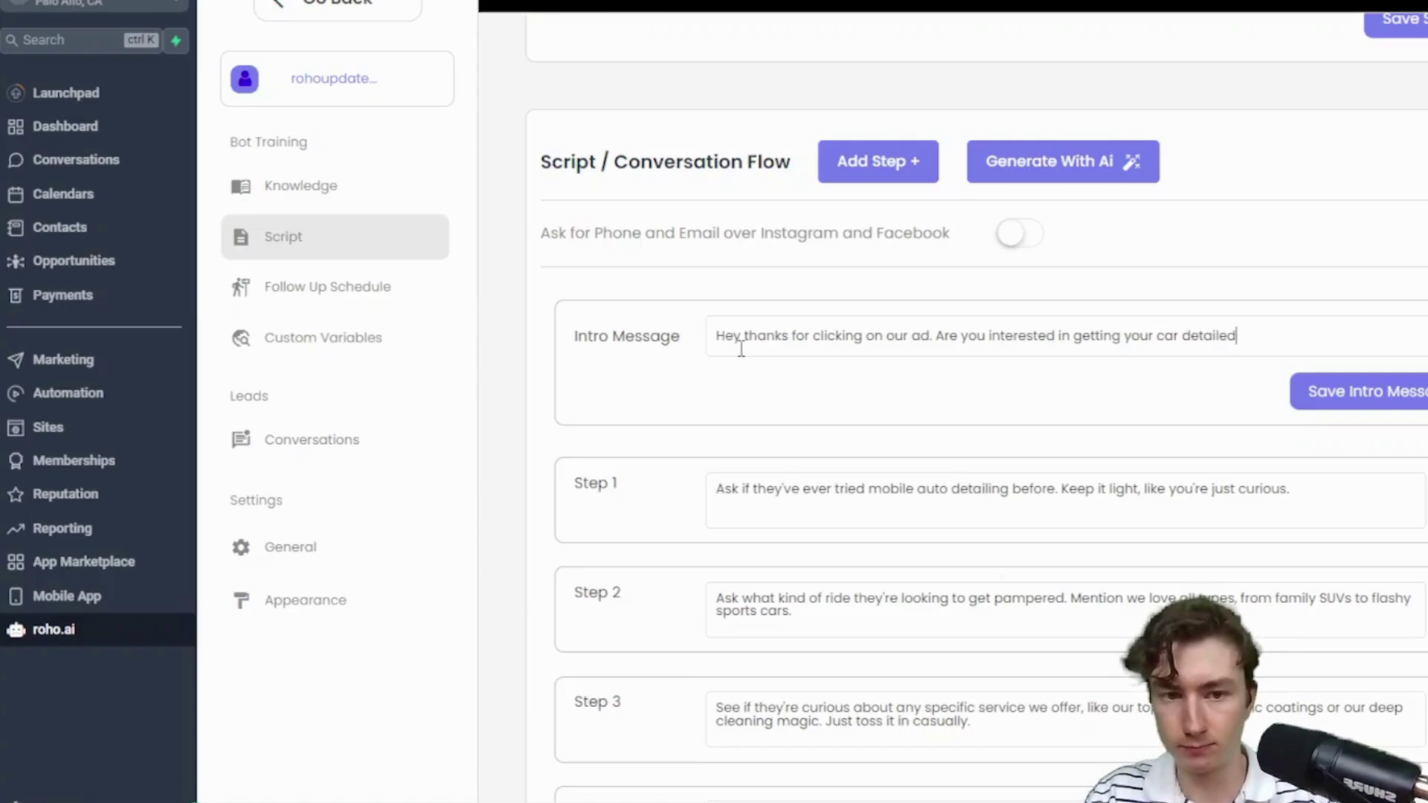
{"action": "left_click", "coordinate": [1372, 386]}
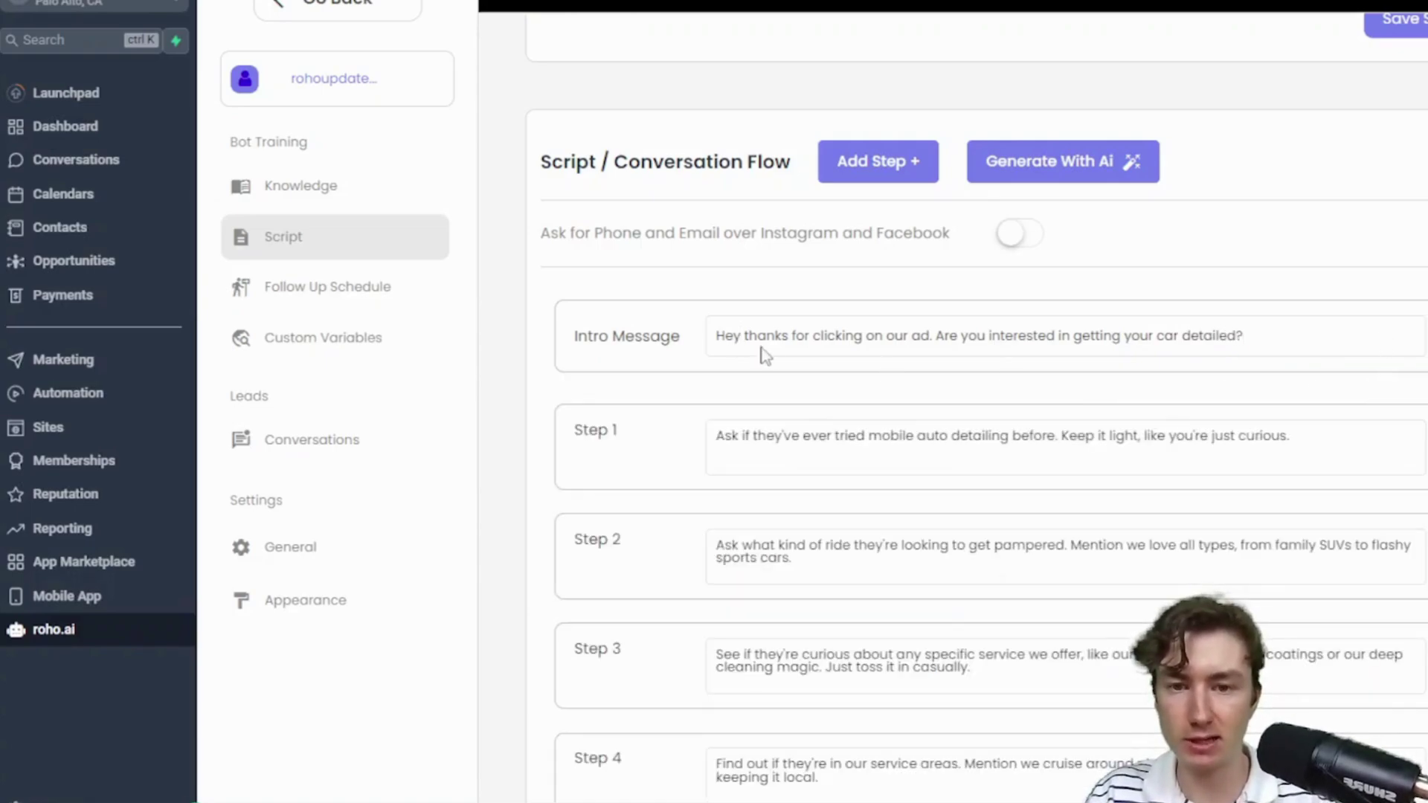
Insert '(leads first name)' after 'Hey' in the intro message and save it.
{"action": "left_click_drag", "start_coordinate": [716, 338], "coordinate": [1309, 313]}
{"action": "left_click", "coordinate": [1310, 315]}
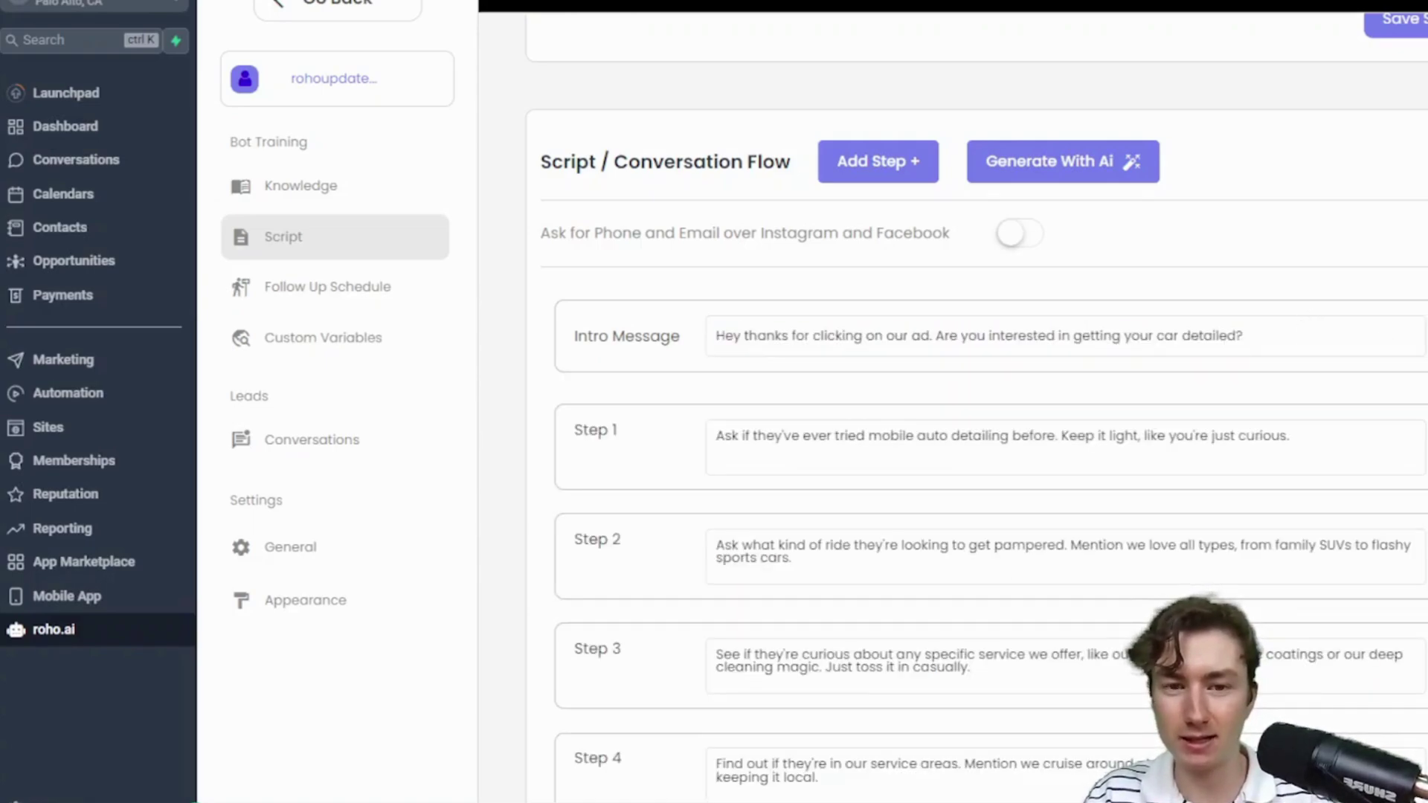
{"action": "left_click", "coordinate": [746, 336]}
{"action": "type", "text": "*"}
{"action": "key", "text": "BackSpace"}
{"action": "type", "text": "(leads fi"}
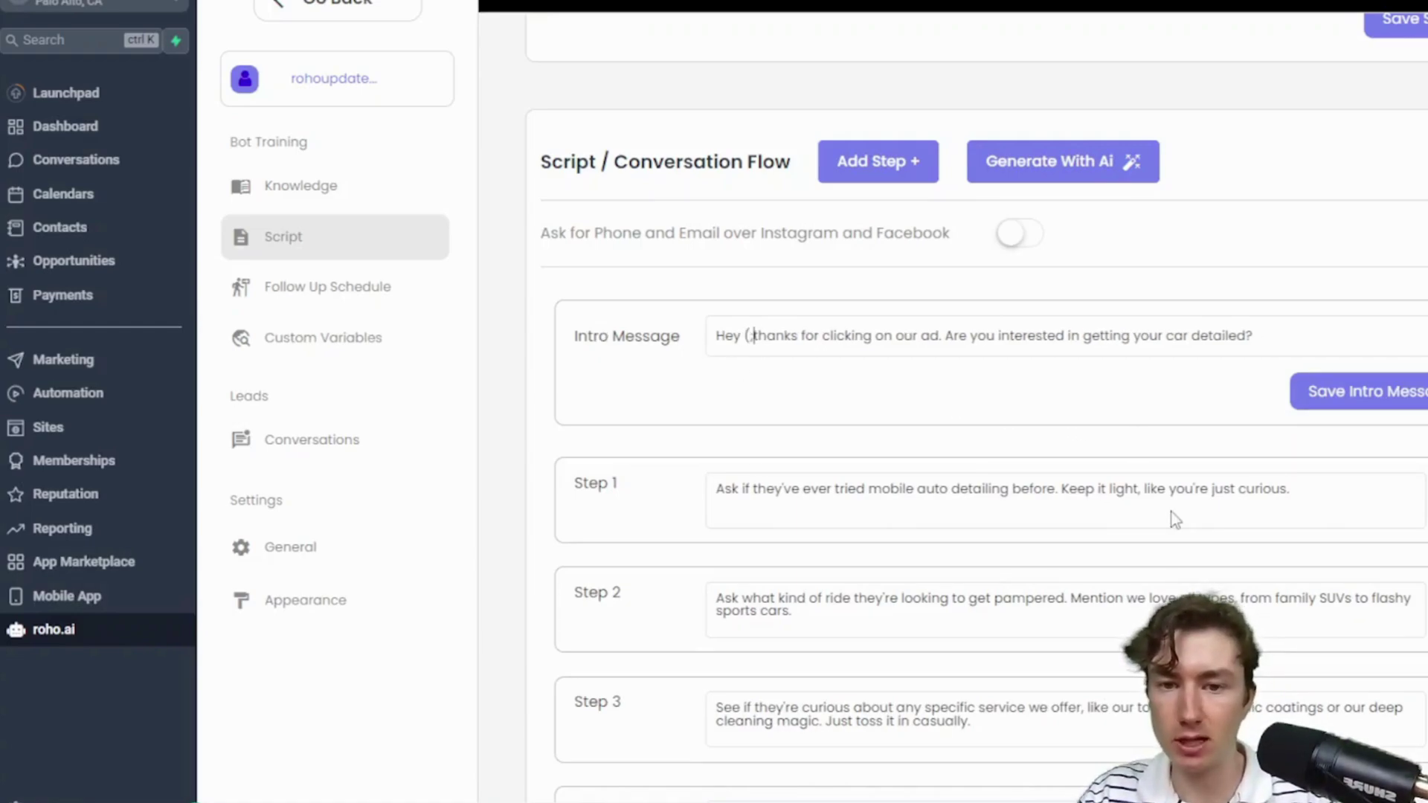
{"action": "type", "text": "rst name)"}
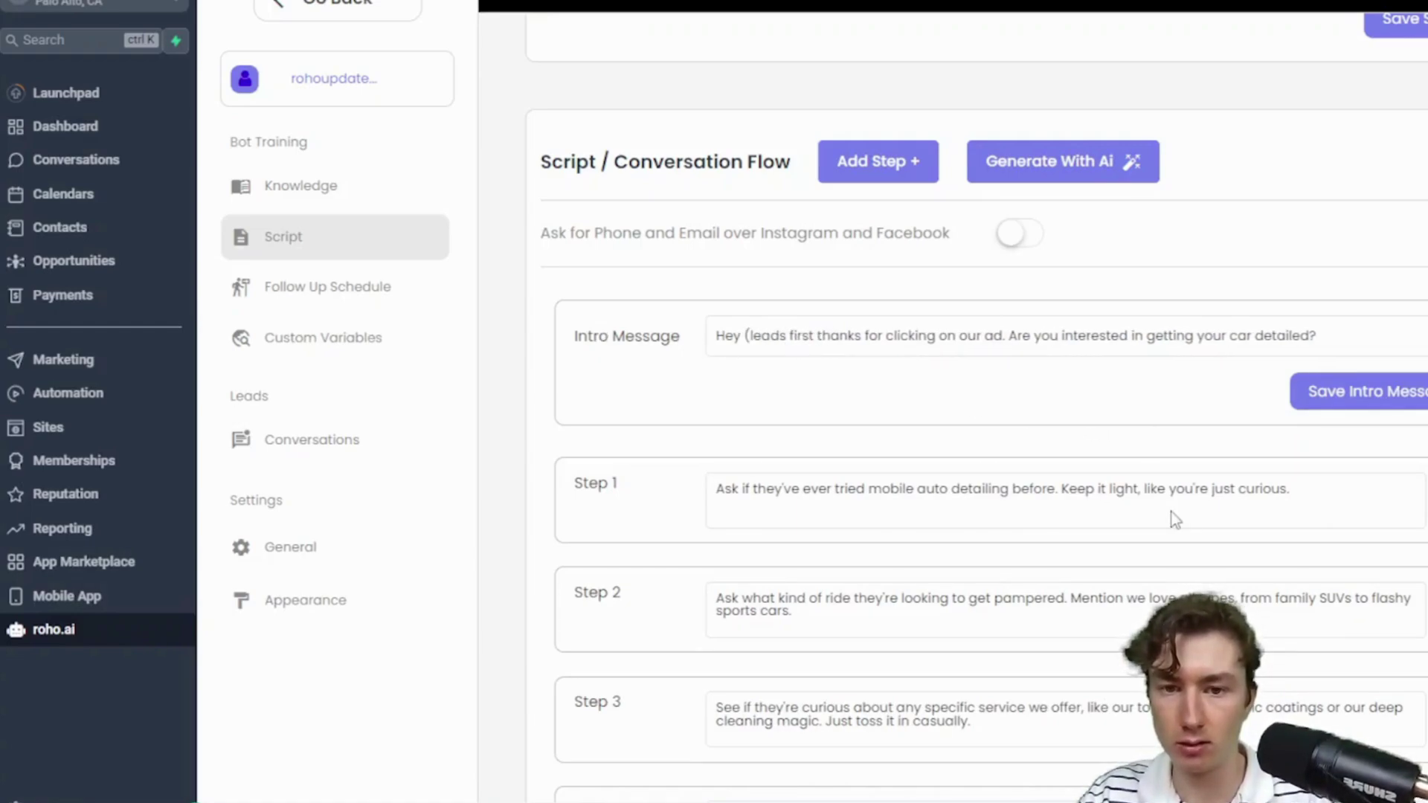
{"action": "left_click", "coordinate": [1415, 391]}
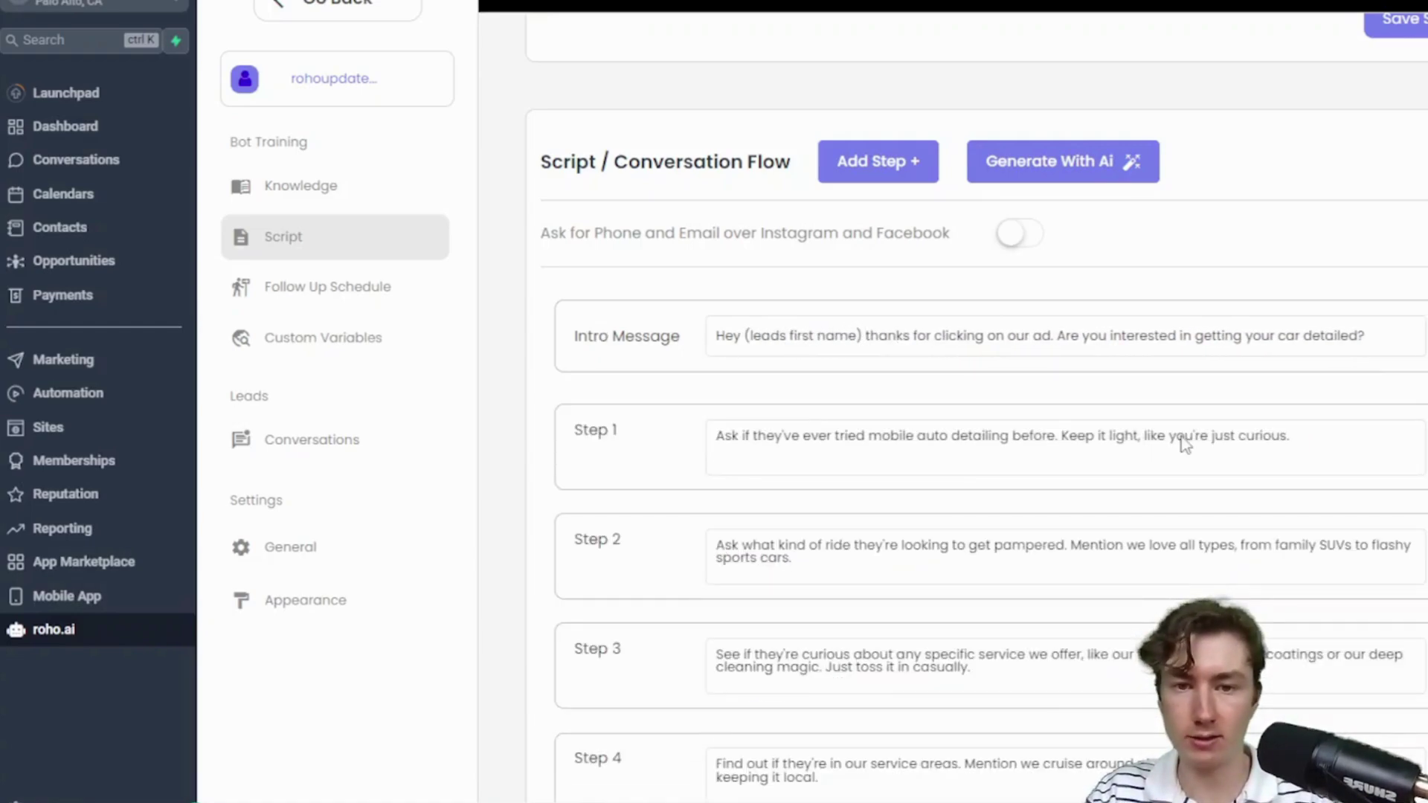
{"action": "double_click", "coordinate": [866, 342]}
{"action": "left_click_drag", "start_coordinate": [1286, 440], "coordinate": [806, 457]}
{"action": "left_click", "coordinate": [804, 457]}
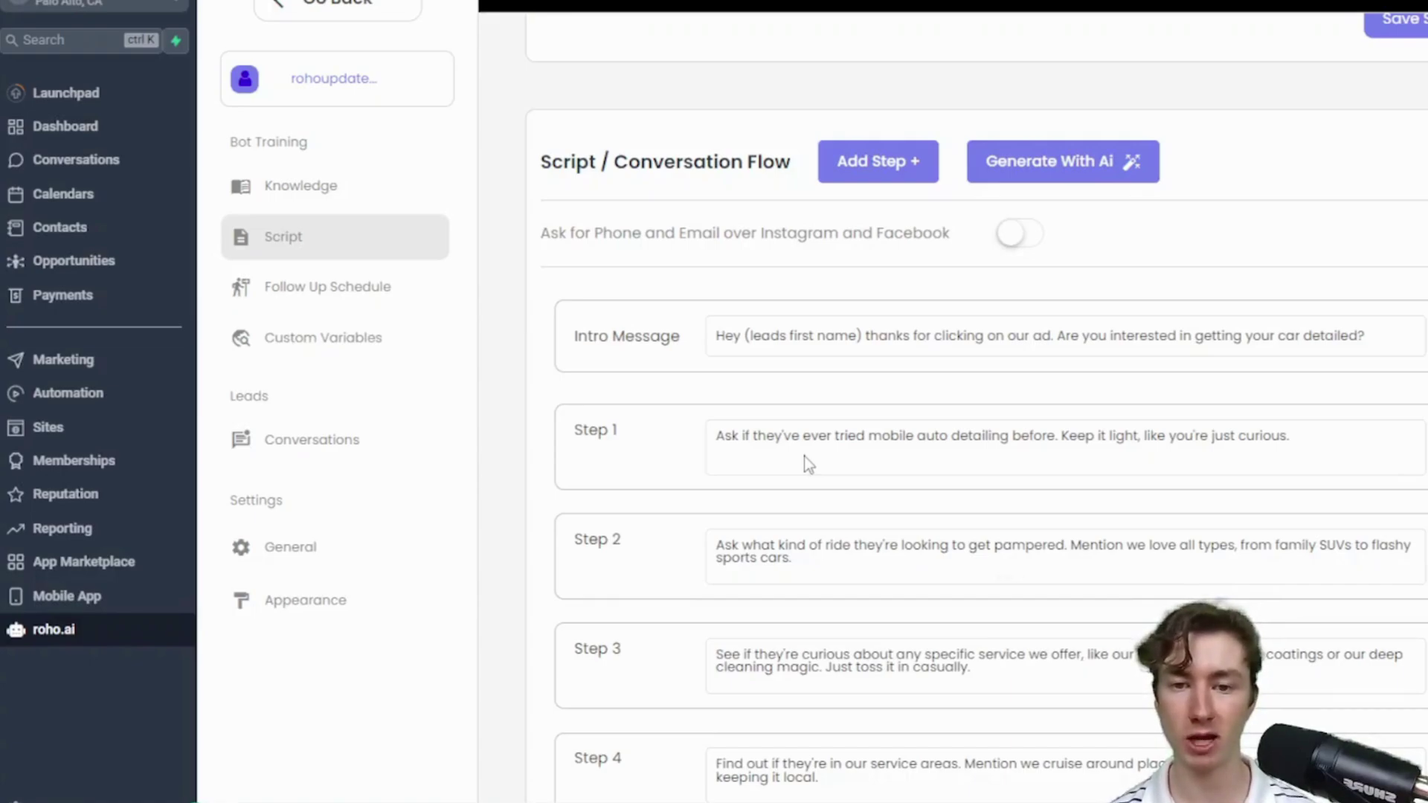
Replace Step 1's text with 'Send intro message' and save it.
{"action": "left_click_drag", "start_coordinate": [713, 437], "coordinate": [1259, 446]}
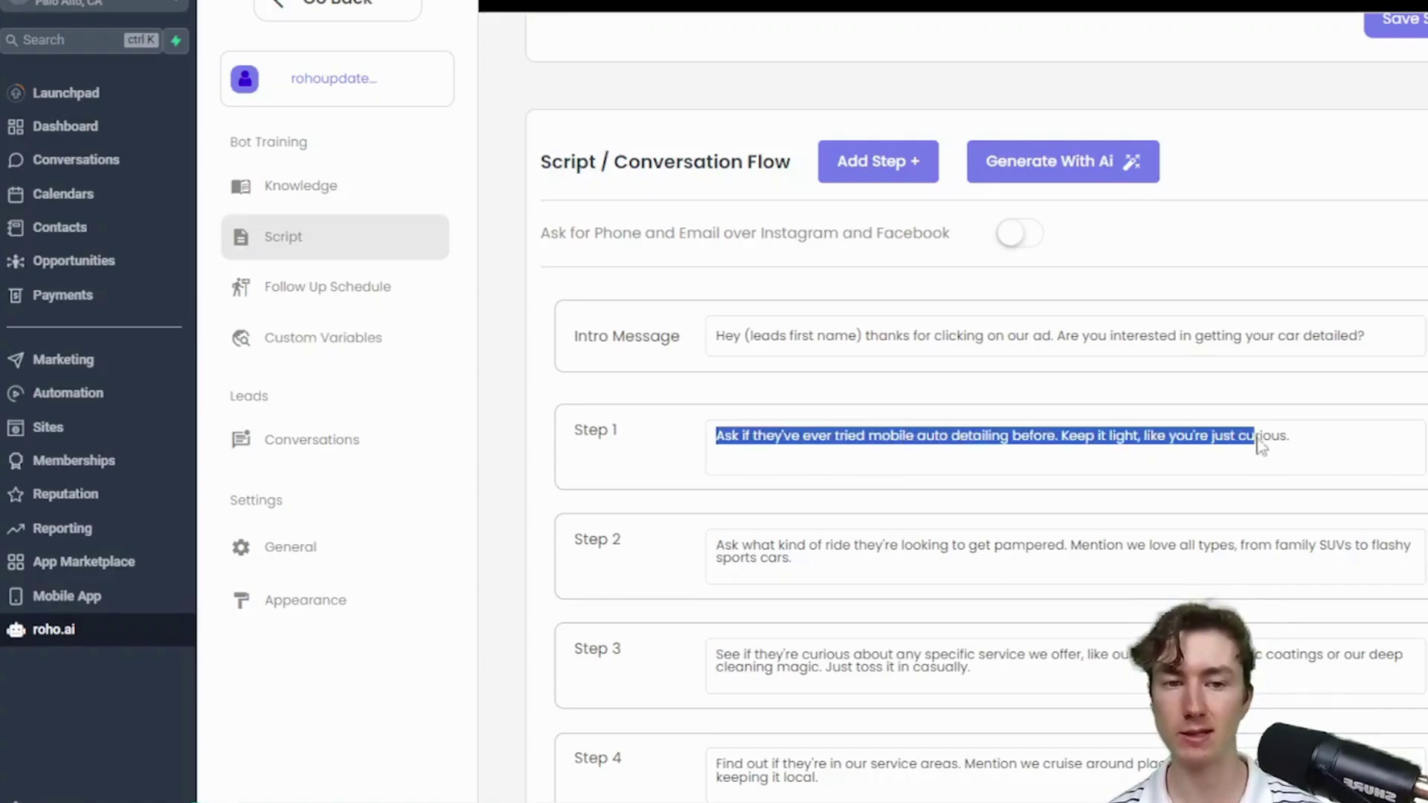
{"action": "left_click", "coordinate": [1345, 446]}
{"action": "left_click_drag", "start_coordinate": [1376, 341], "coordinate": [715, 342]}
{"action": "left_click", "coordinate": [1364, 446]}
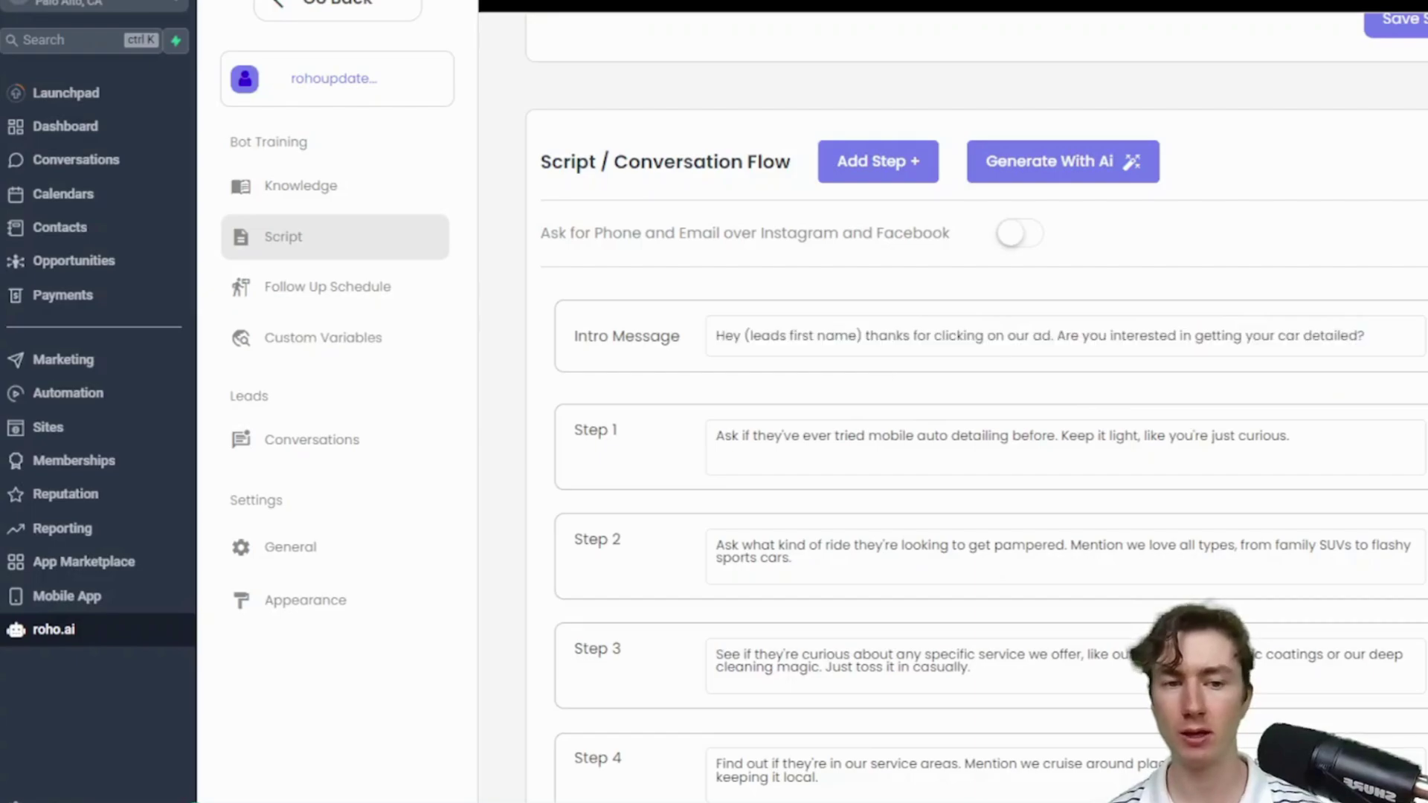
{"action": "left_click_drag", "start_coordinate": [1339, 446], "coordinate": [555, 493]}
{"action": "type", "text": "Send intro message"}
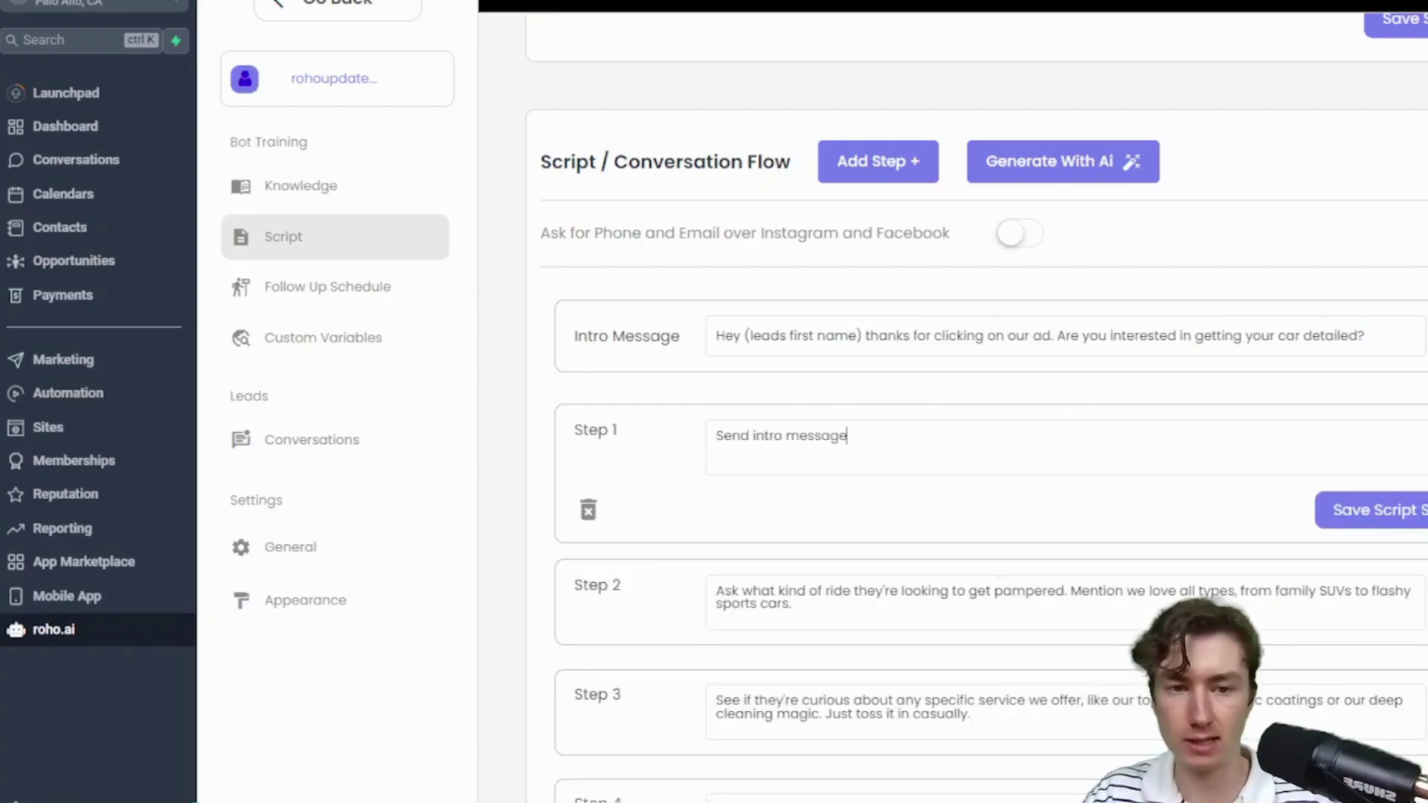
{"action": "left_click", "coordinate": [1376, 510]}
Clear Step 2's wording and delete the remaining pre-written script steps.
{"action": "scroll", "coordinate": [879, 387], "scroll_direction": "down", "scroll_amount": 2}
{"action": "scroll", "coordinate": [878, 387], "scroll_direction": "down", "scroll_amount": 1}
{"action": "left_click", "coordinate": [1197, 322]}
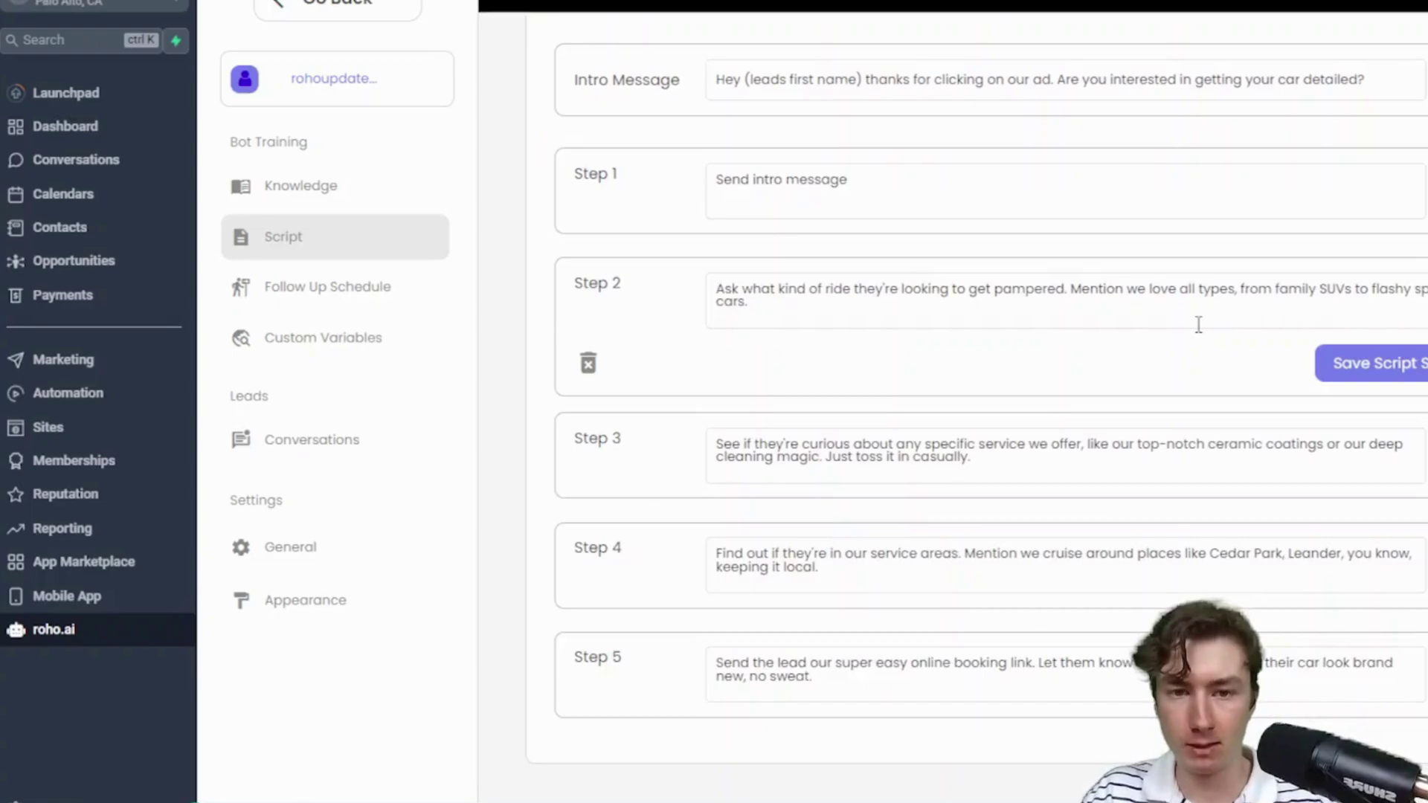
{"action": "left_click_drag", "start_coordinate": [1198, 322], "coordinate": [755, 281]}
{"action": "key", "text": "BackSpace"}
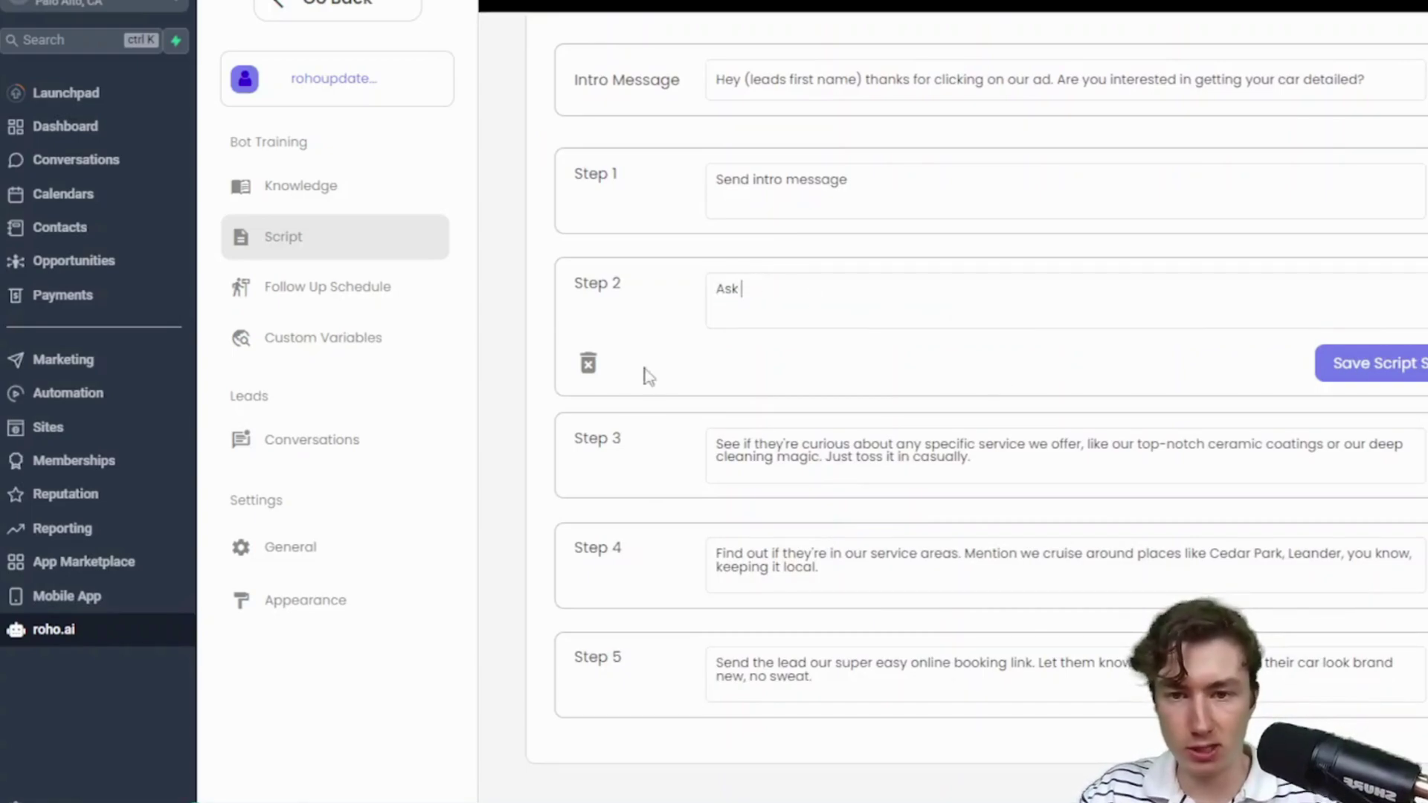
{"action": "left_click", "coordinate": [588, 363]}
{"action": "left_click", "coordinate": [588, 363]}
{"action": "left_click", "coordinate": [589, 364]}
{"action": "left_click", "coordinate": [588, 365]}
{"action": "scroll", "coordinate": [702, 342], "scroll_direction": "up", "scroll_amount": 4}
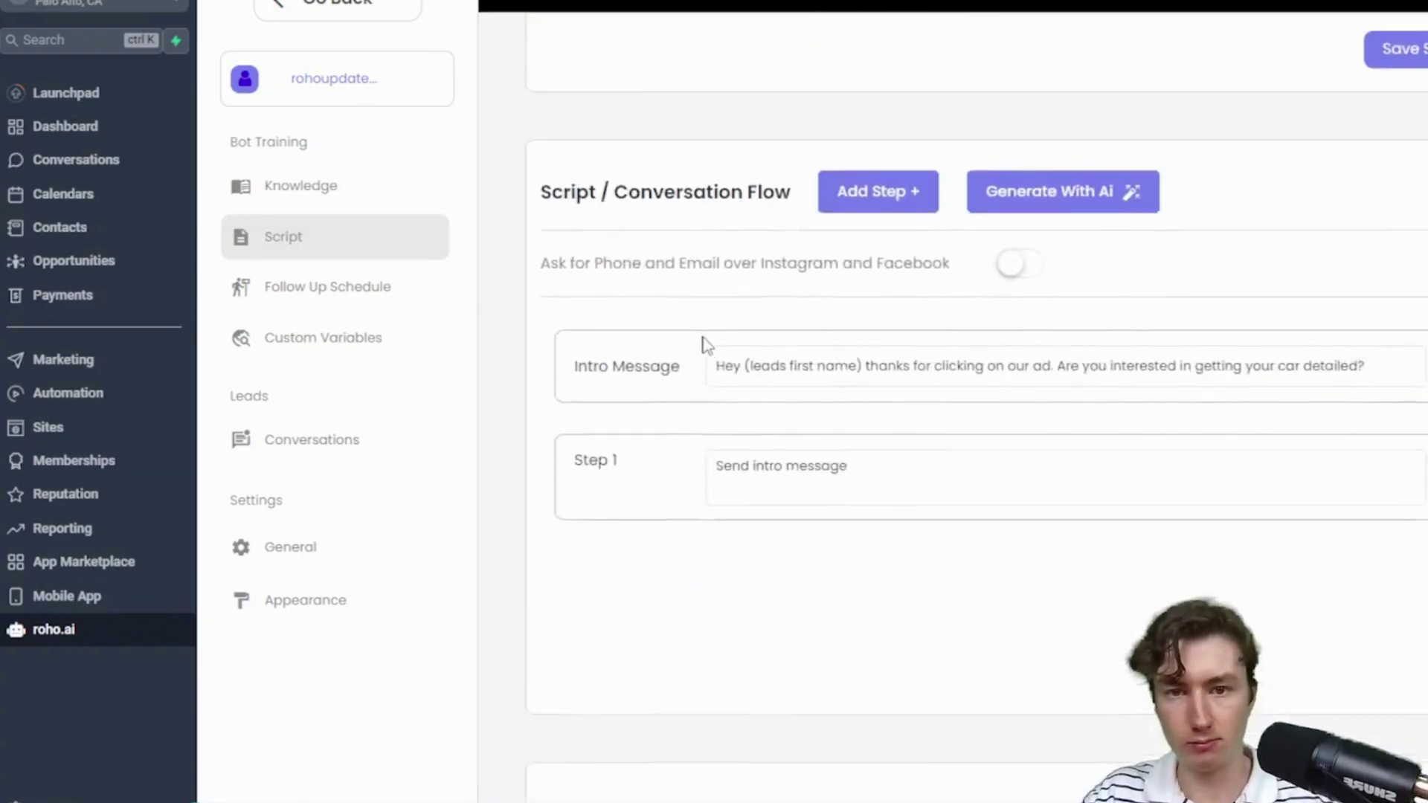
Add Step 2: ask if they've had their car detailed before, e.g. 'Awesome, have you had your car detailed before?'.
{"action": "left_click", "coordinate": [879, 223]}
{"action": "scroll", "coordinate": [907, 598], "scroll_direction": "down", "scroll_amount": 5}
{"action": "scroll", "coordinate": [907, 599], "scroll_direction": "up", "scroll_amount": 5}
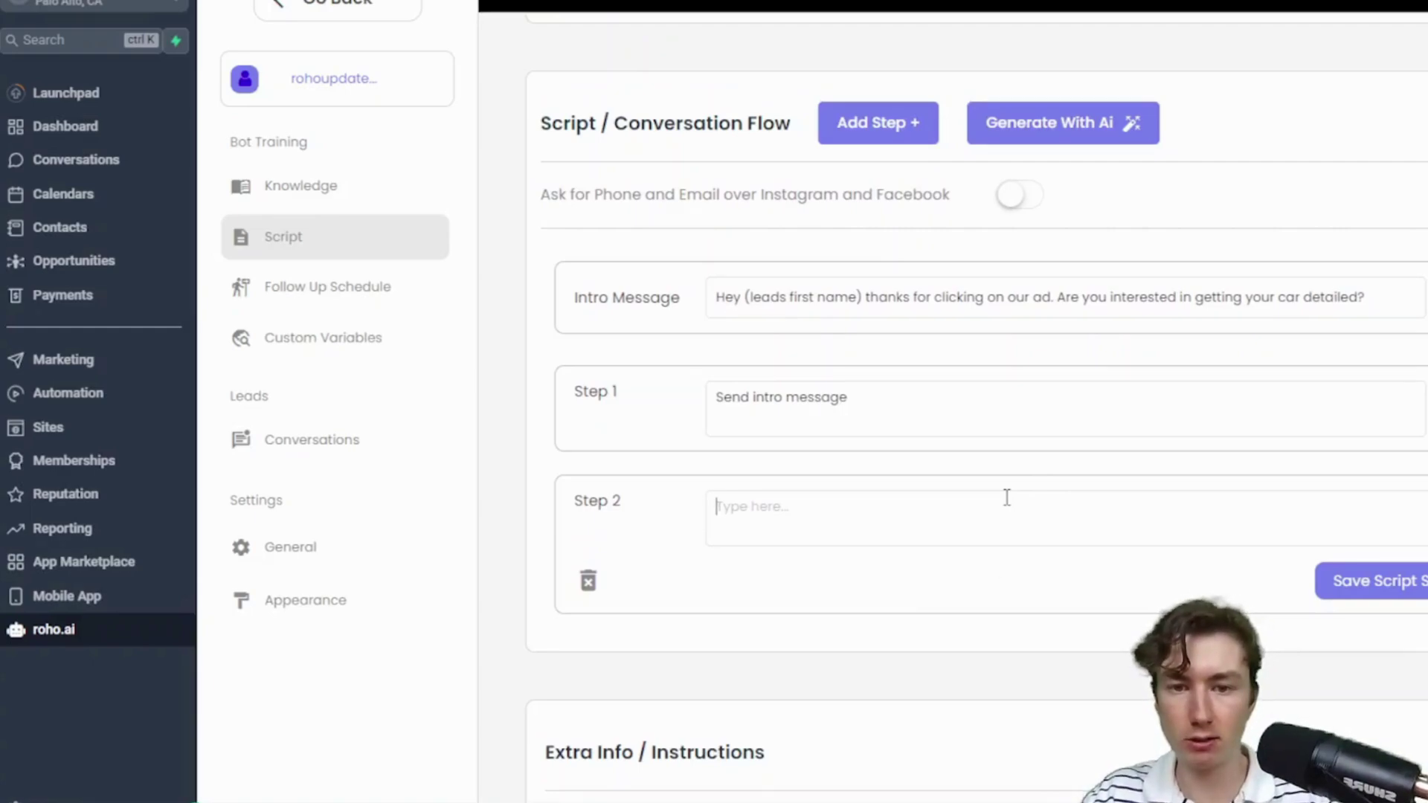
{"action": "type", "text": "Ask them if "}
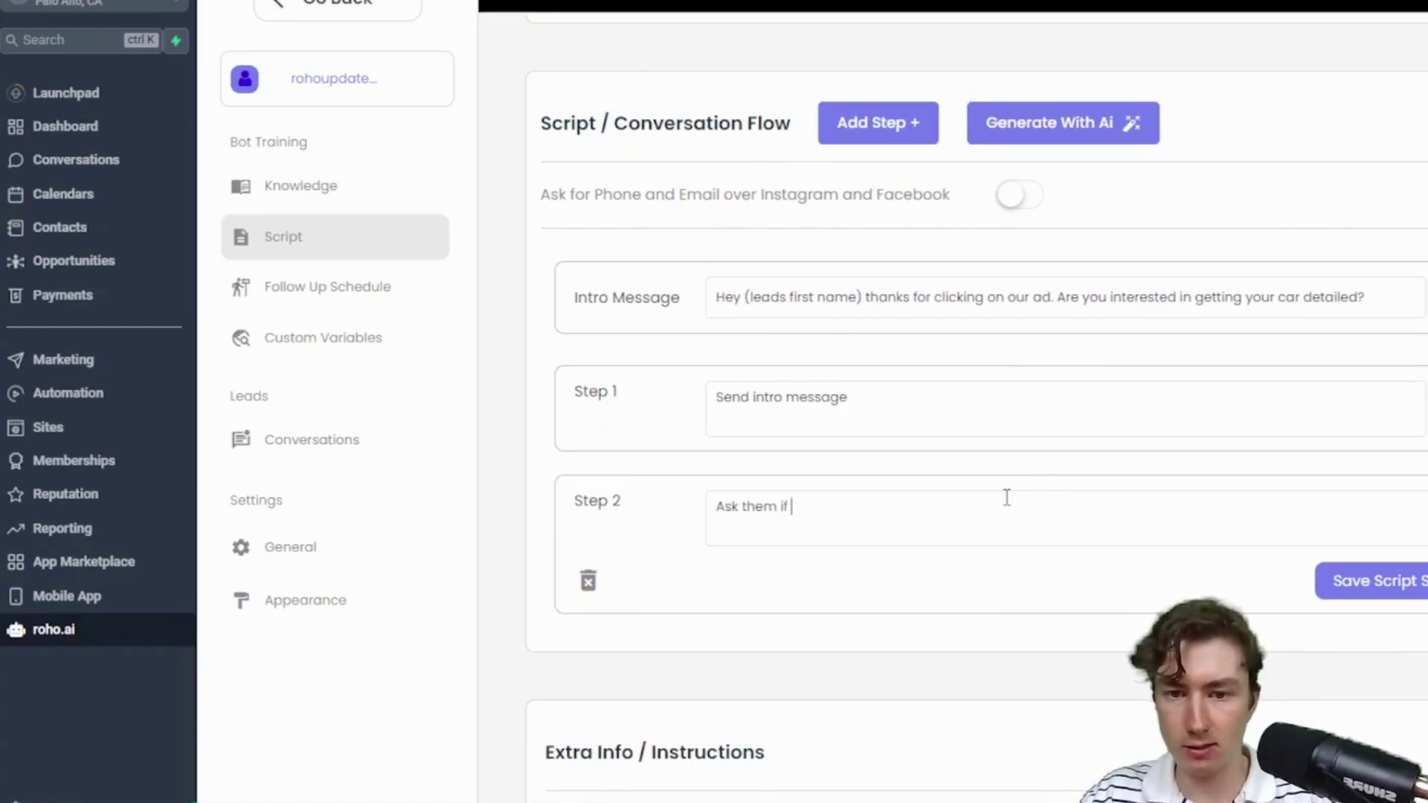
{"action": "type", "text": "they've every had th"}
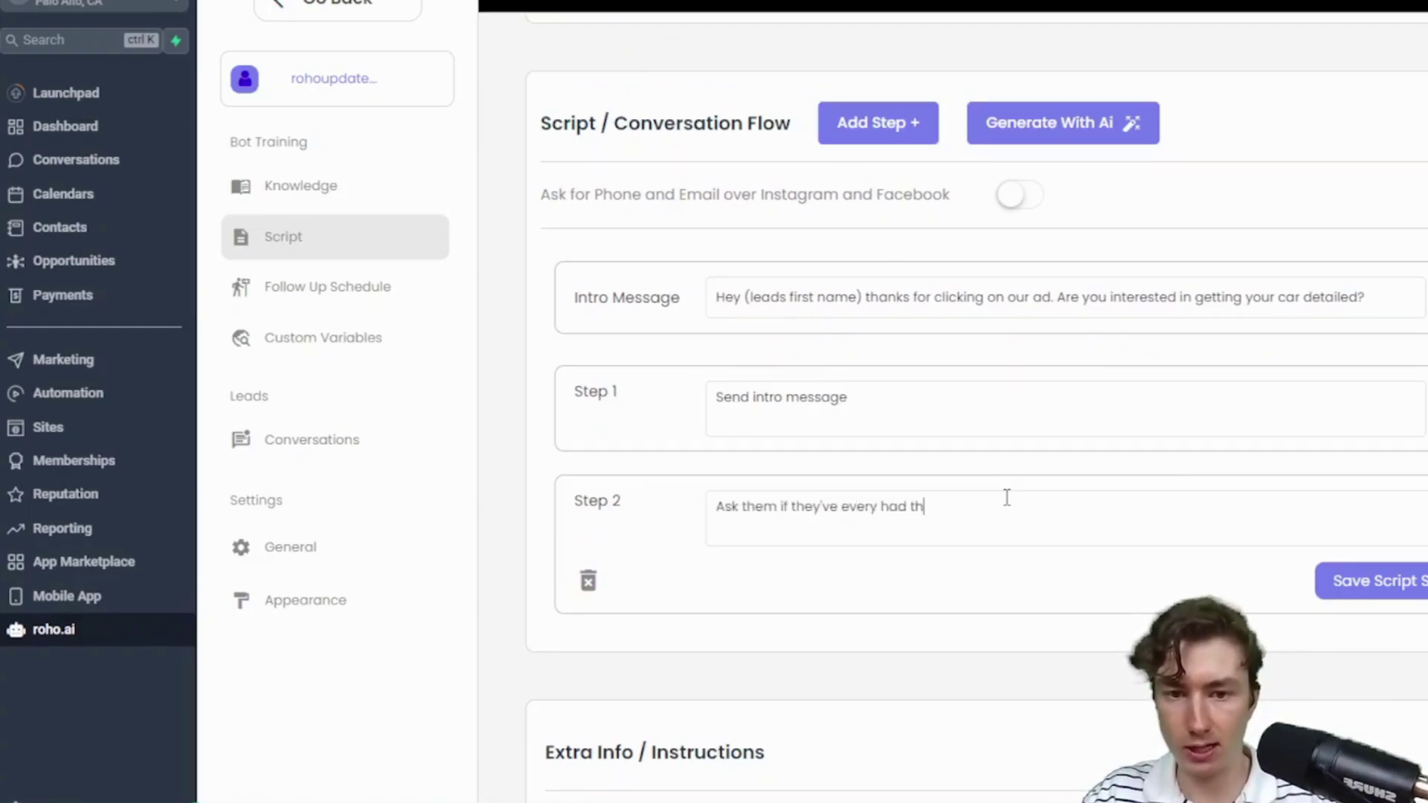
{"action": "type", "text": "eir car detailed before "}
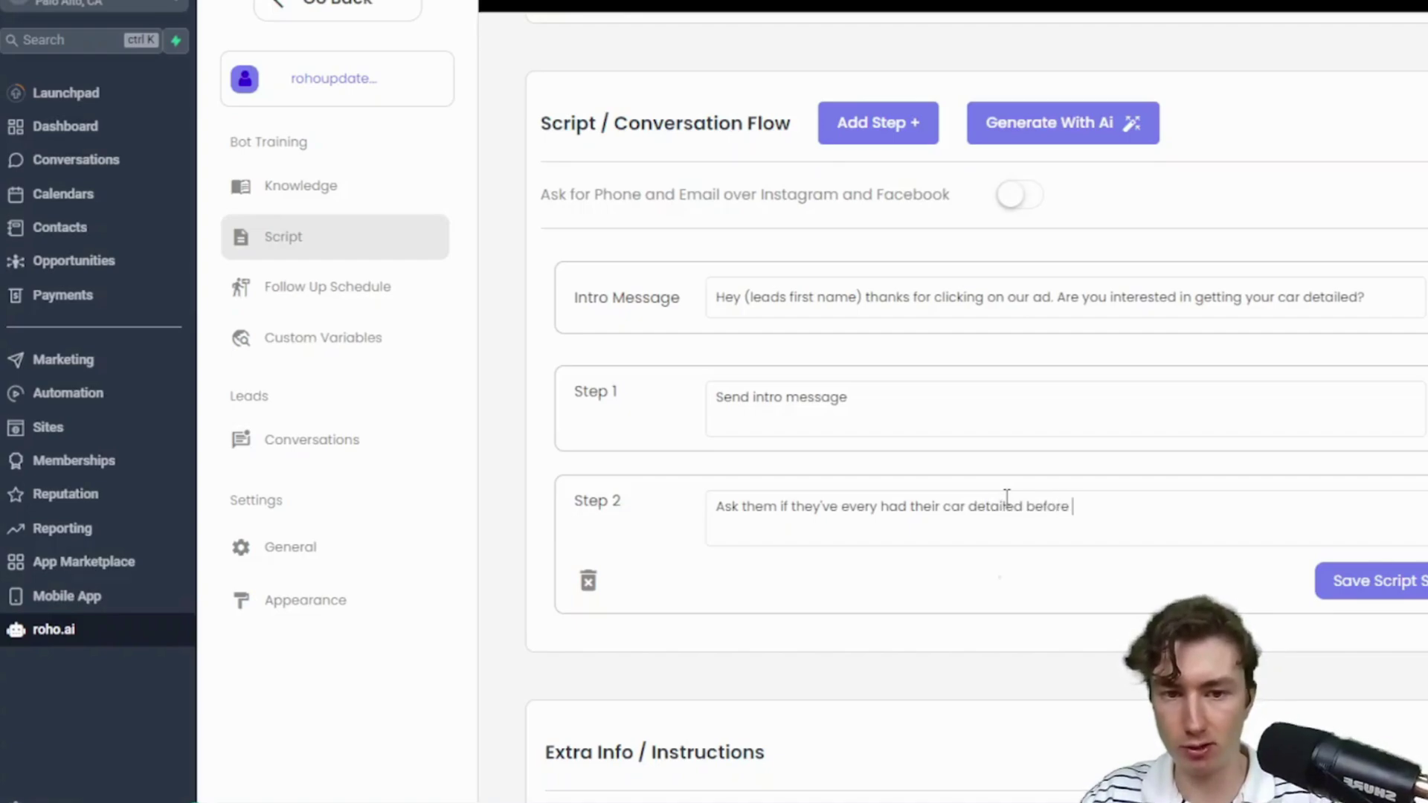
{"action": "type", "text": "\"Awesome, "}
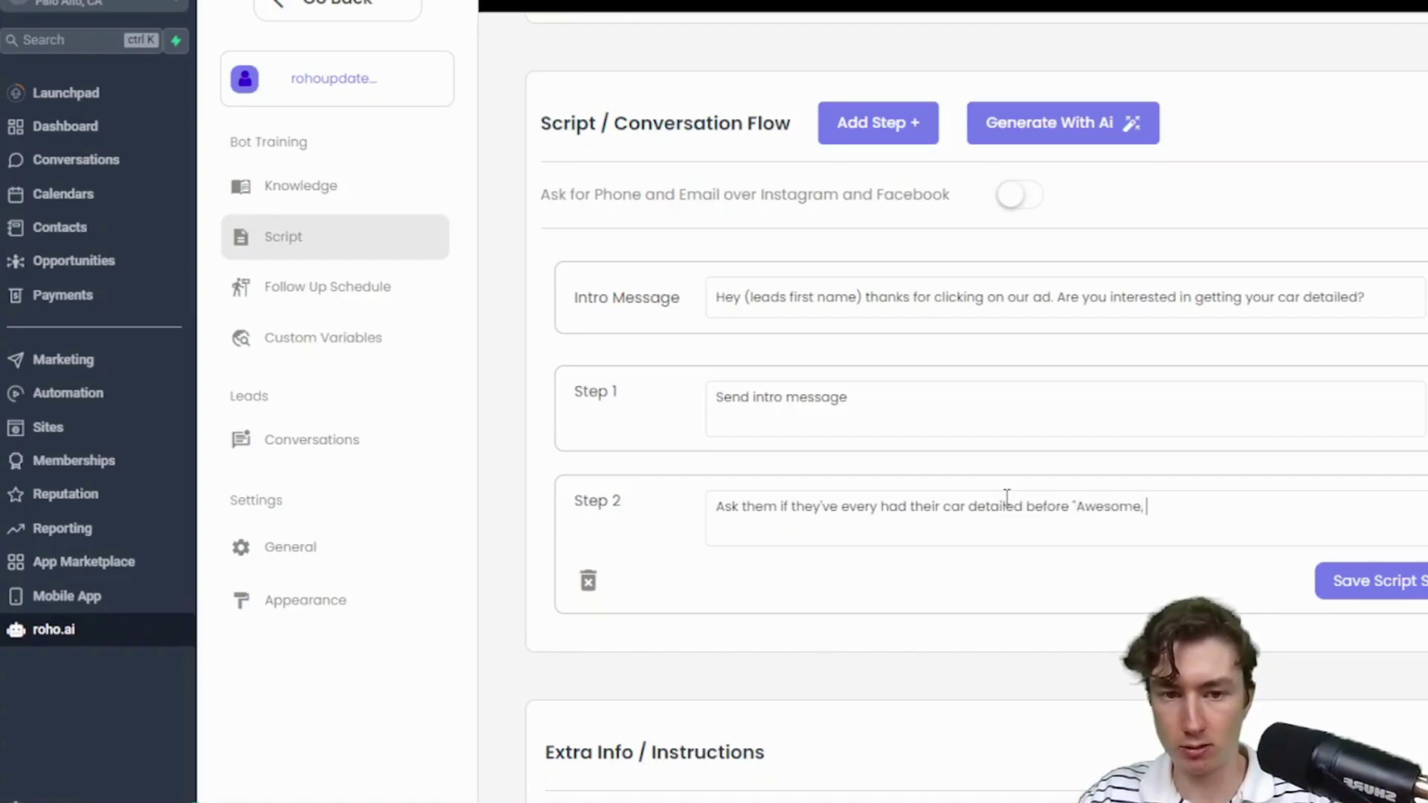
{"action": "type", "text": "have you had your car deg"}
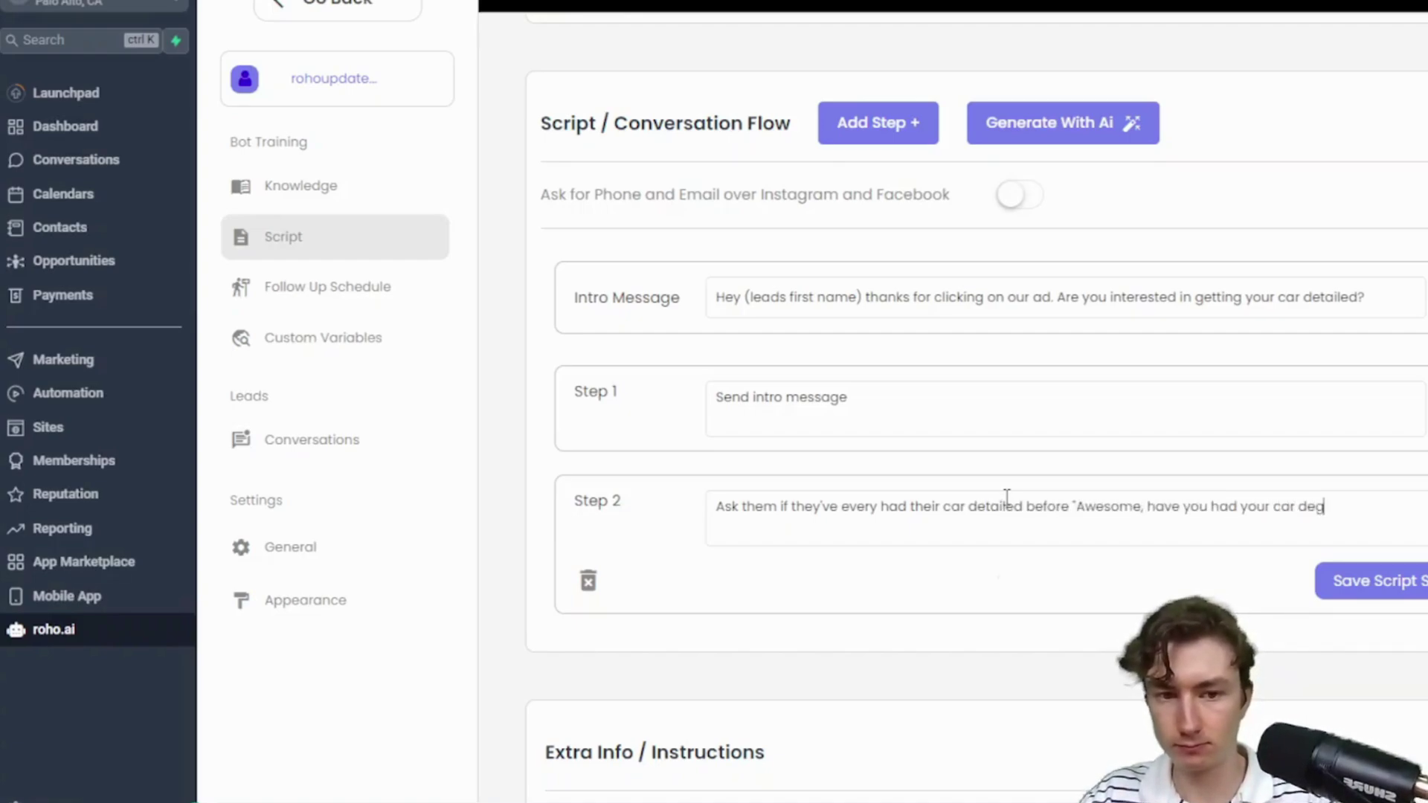
{"action": "key", "text": "BackSpace"}
{"action": "type", "text": "tailed before?"}
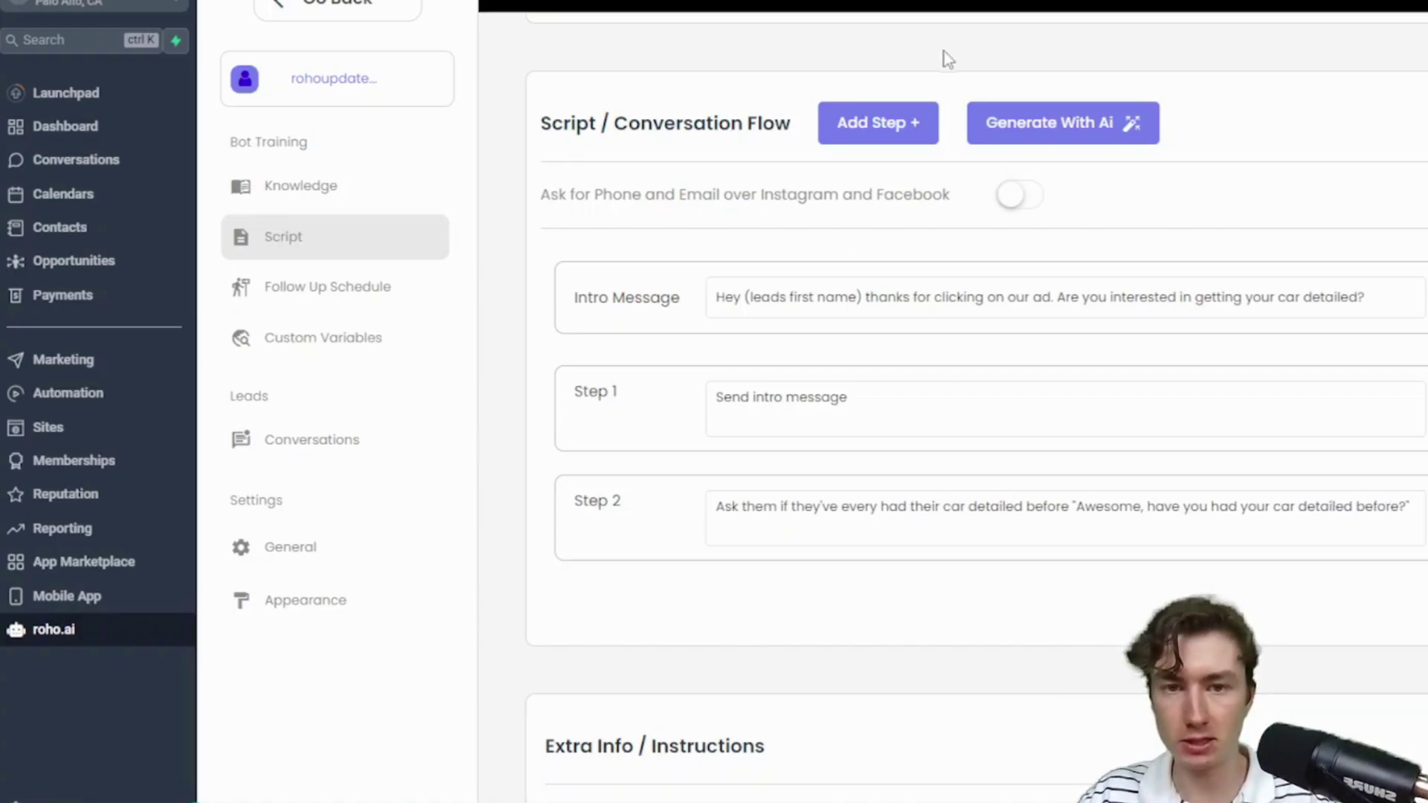
Add and save Step 3: ask 'Would you be interested having us come out and detail your car for you?'.
{"action": "left_click", "coordinate": [900, 121]}
{"action": "scroll", "coordinate": [1001, 599], "scroll_direction": "up", "scroll_amount": 3}
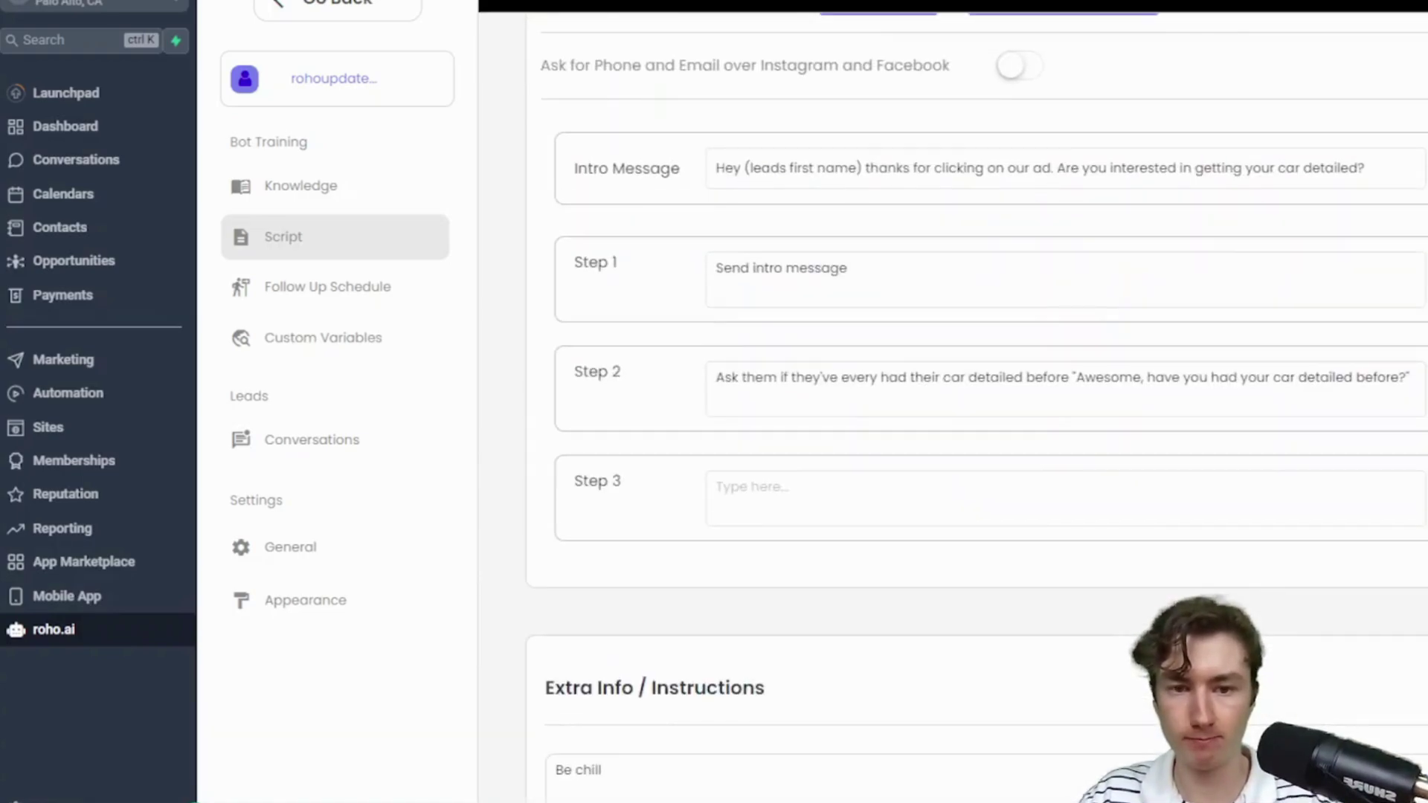
{"action": "left_click", "coordinate": [1298, 511]}
{"action": "type", "text": "Ask them "}
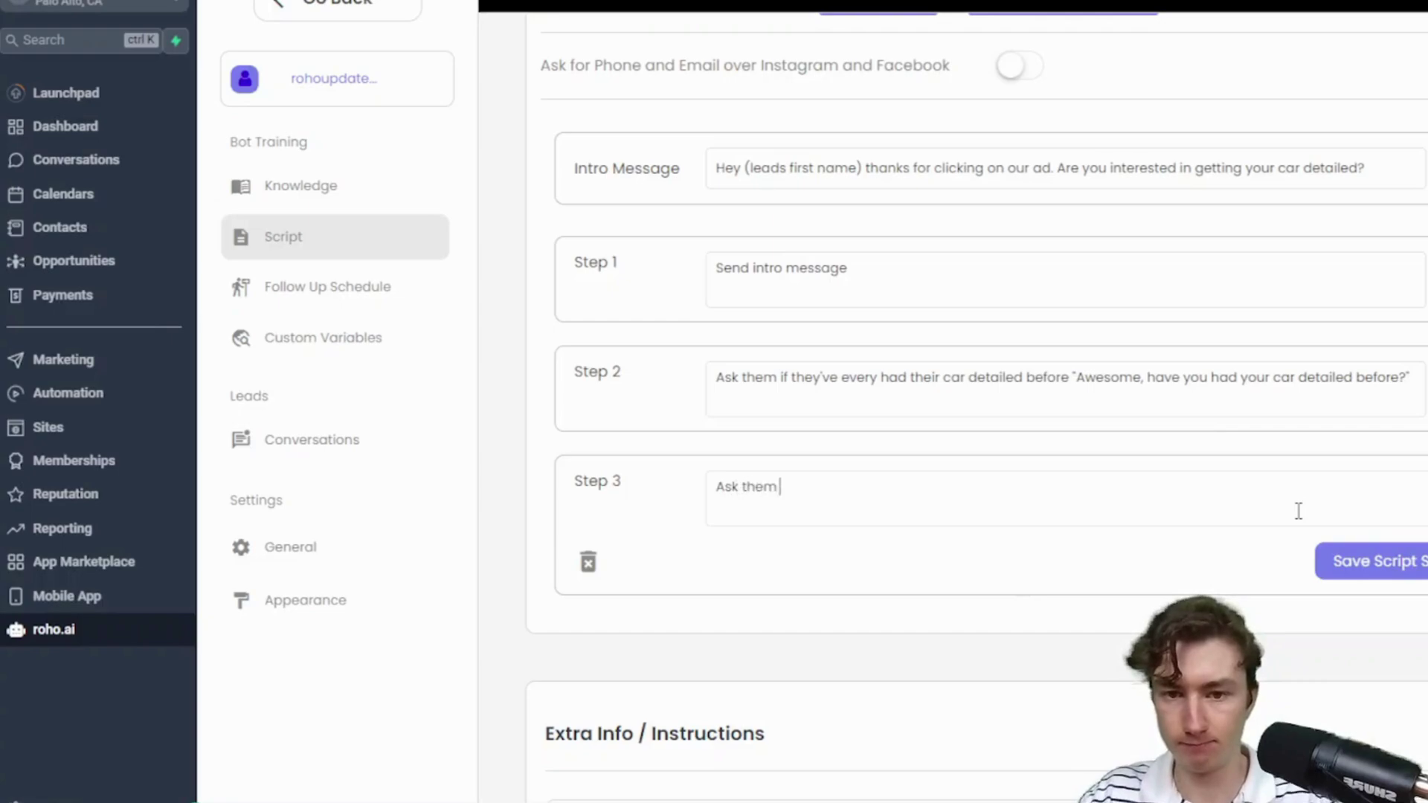
{"action": "type", "text": "if they would be interes"}
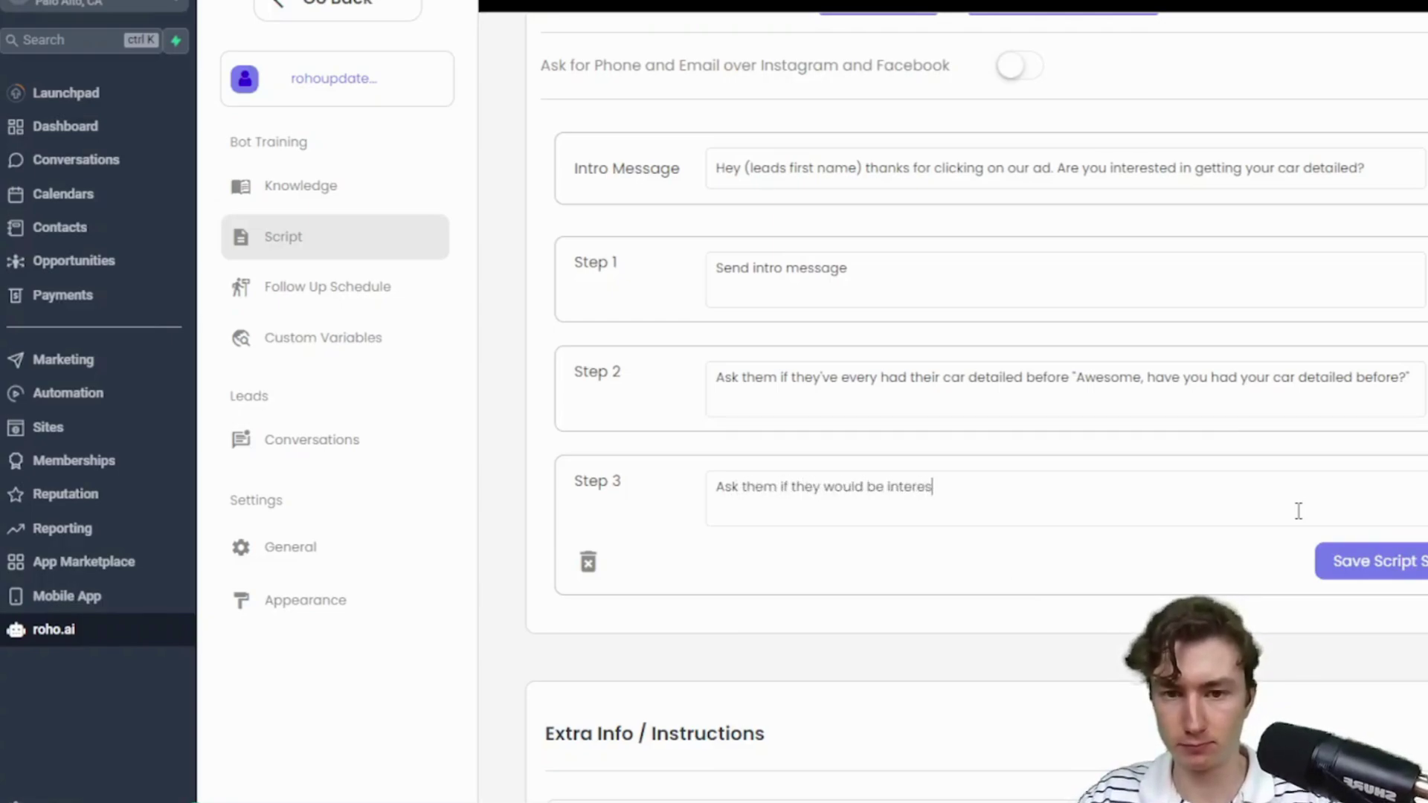
{"action": "type", "text": "ted in having us "}
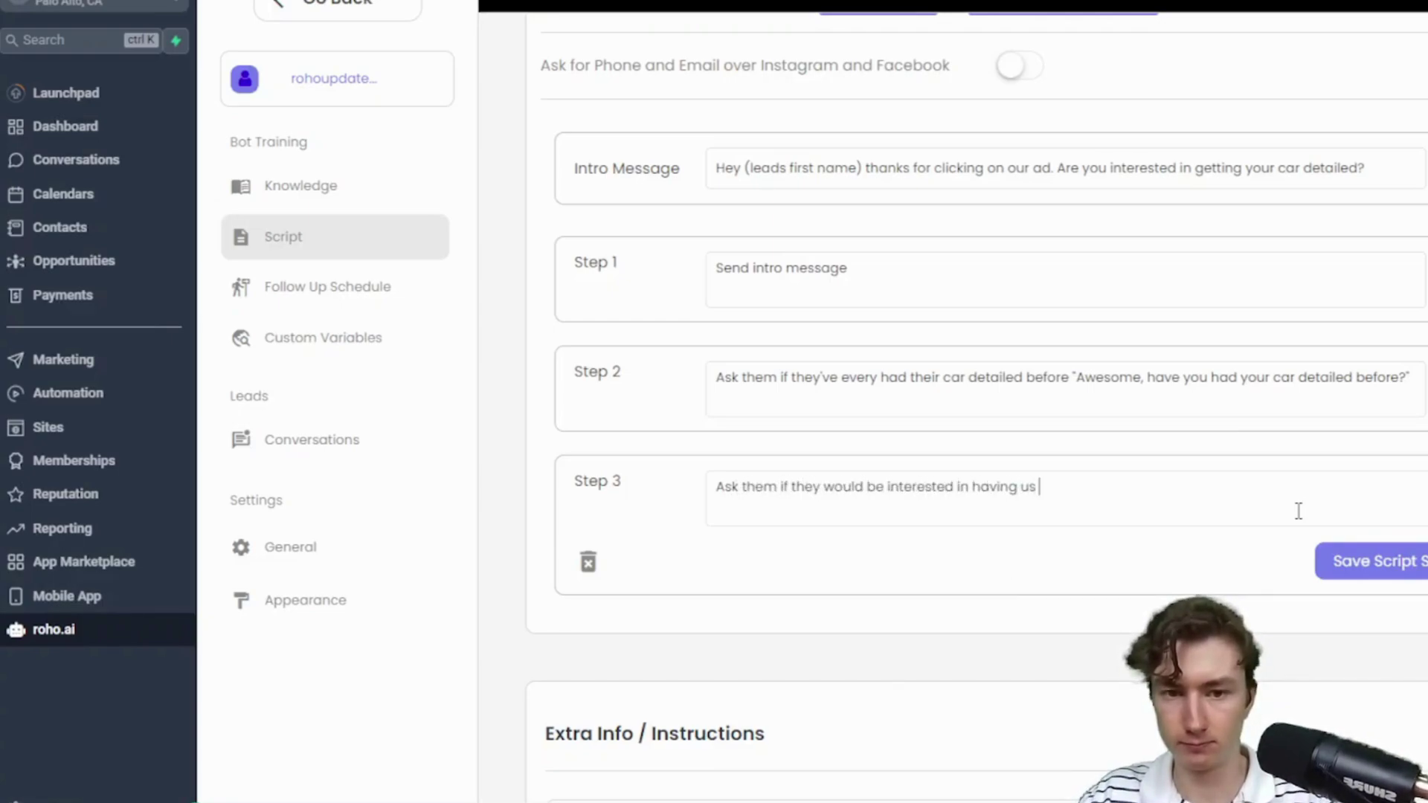
{"action": "type", "text": "come to them and detai"}
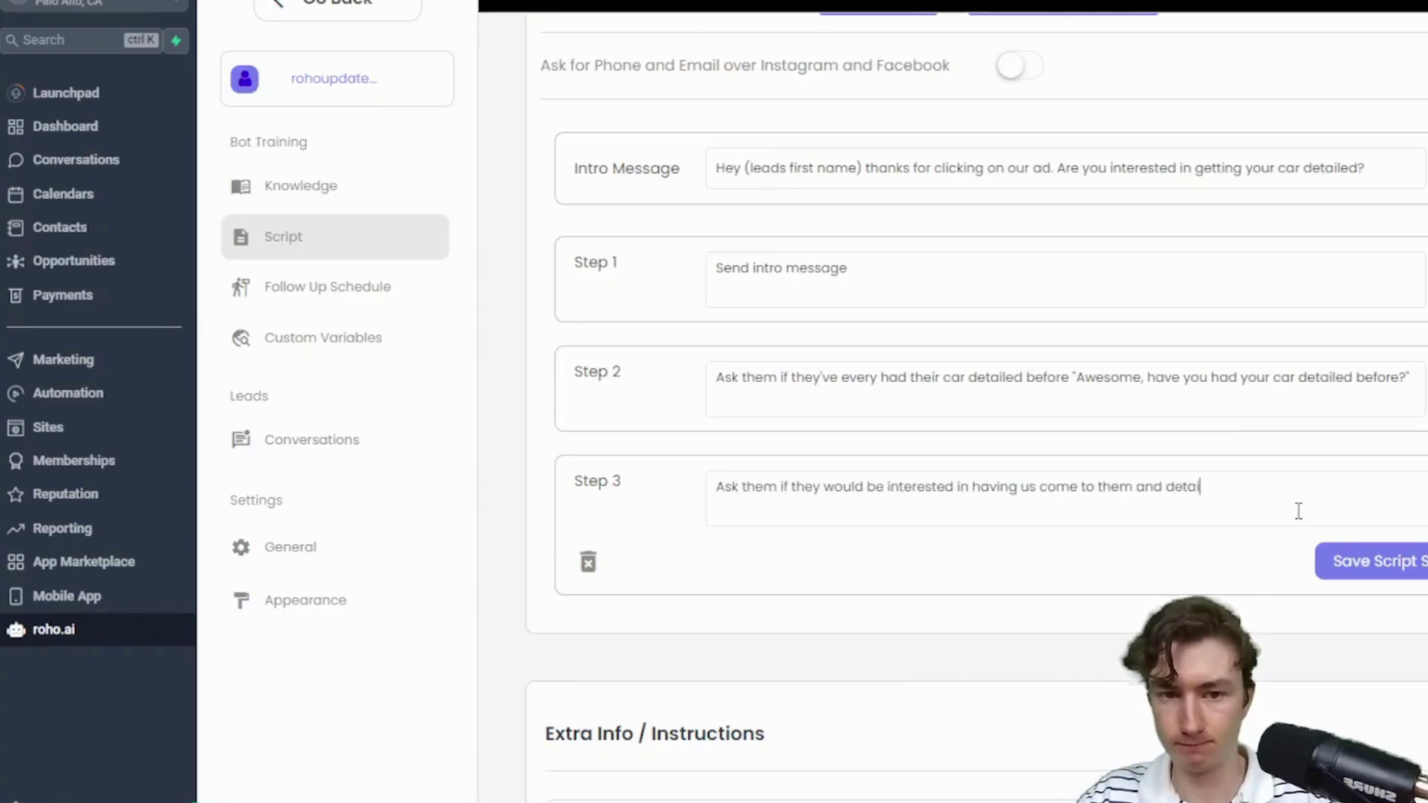
{"action": "type", "text": "l their car"}
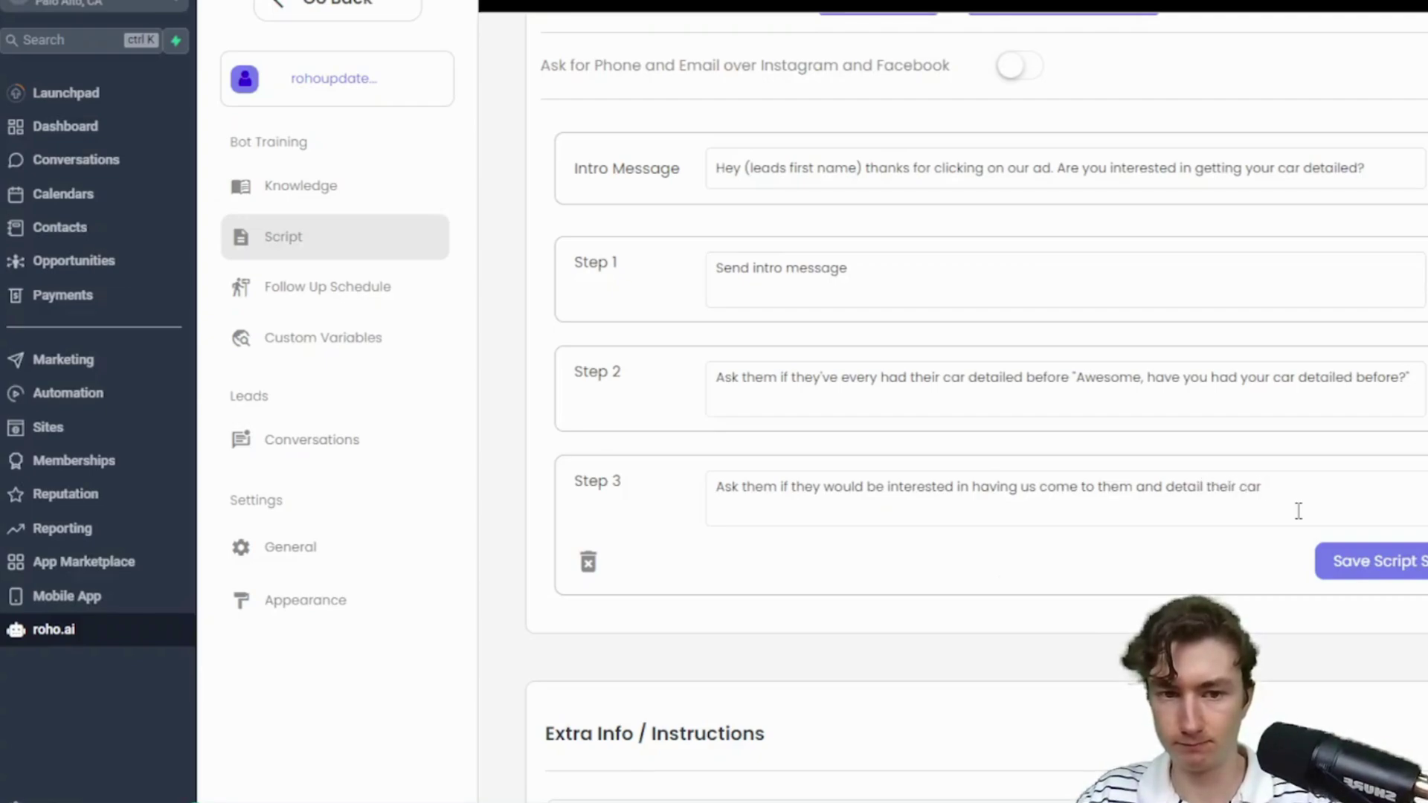
{"action": "type", "text": " i. "}
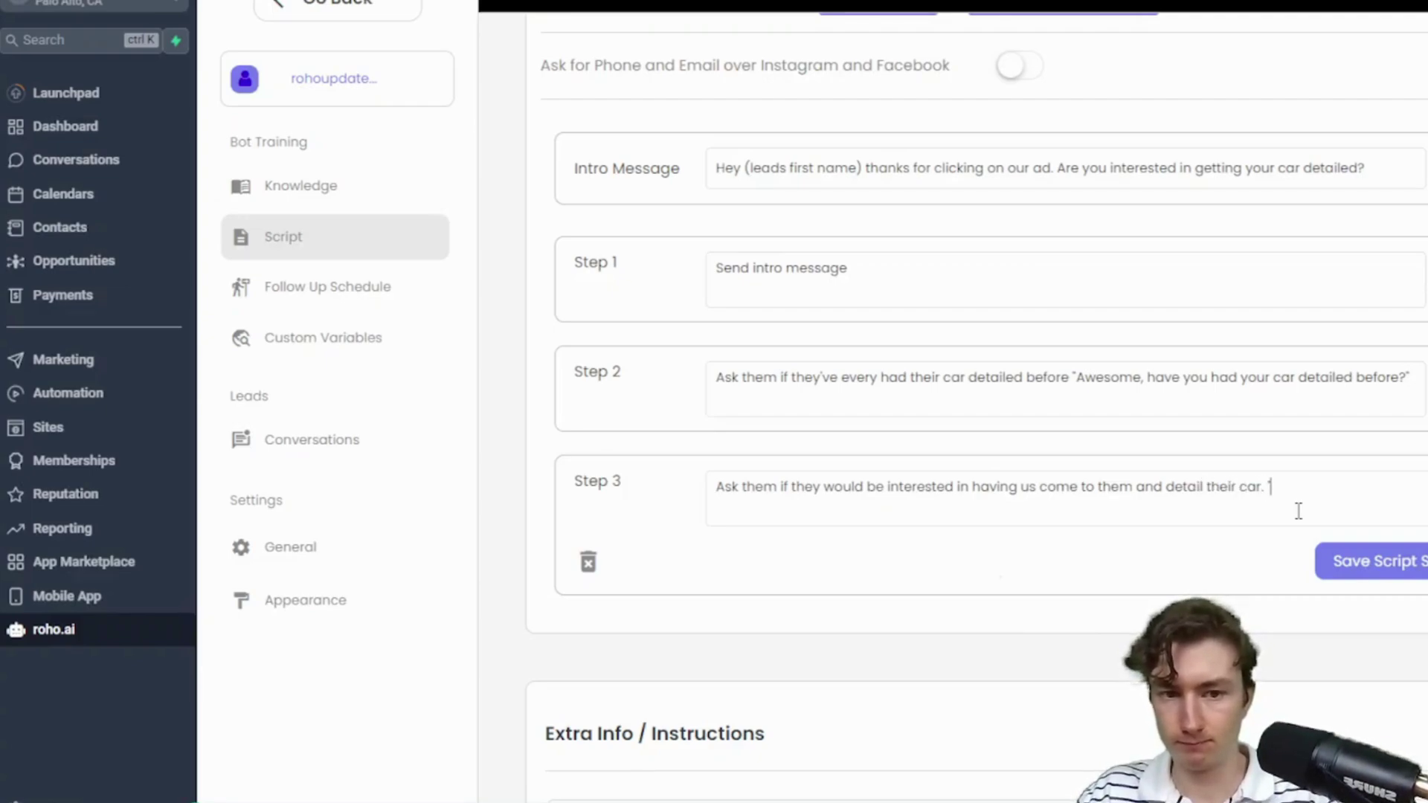
{"action": "type", "text": "\"Woudl"}
{"action": "key", "text": "BackSpace"}
{"action": "key", "text": "BackSpace"}
{"action": "key", "text": "BackSpace"}
{"action": "type", "text": "ul"}
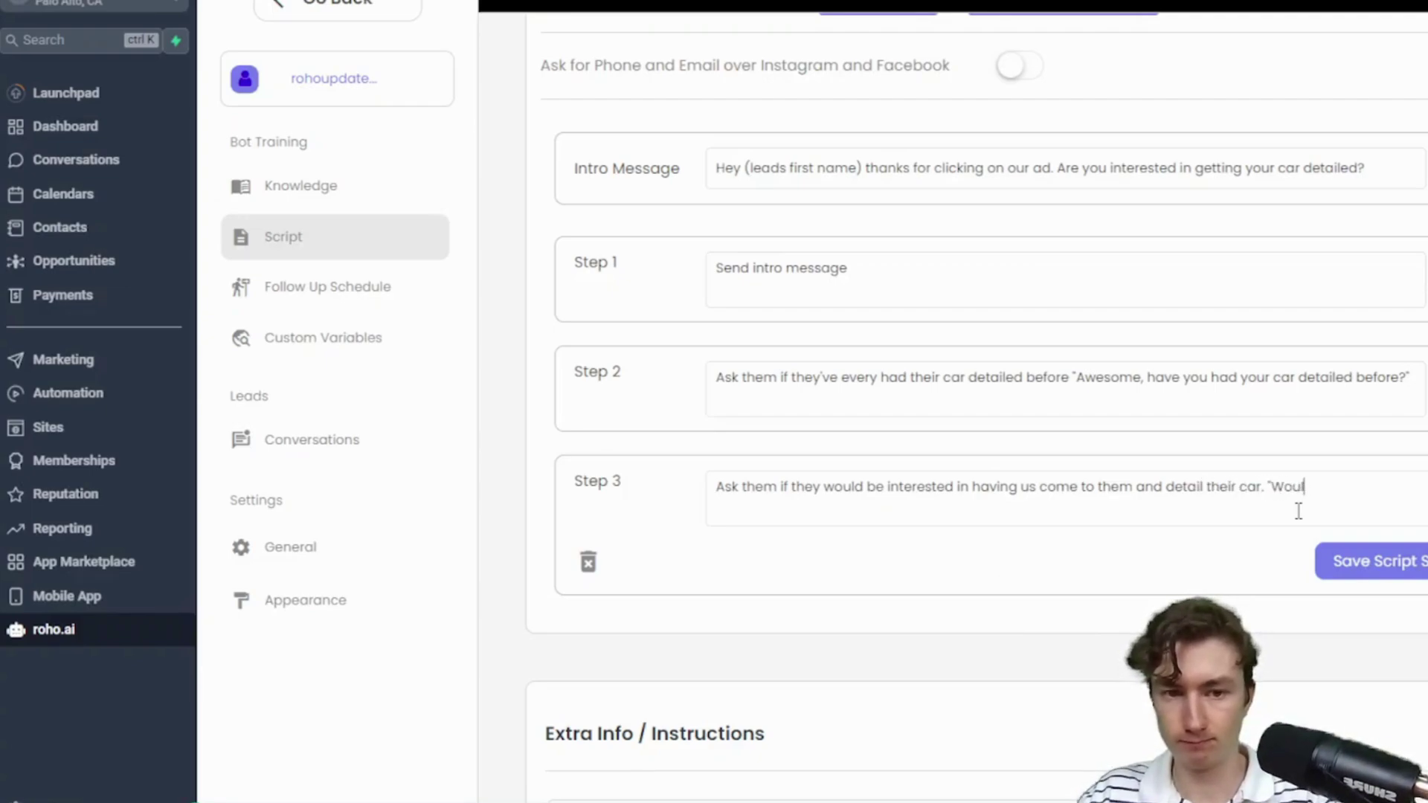
{"action": "type", "text": "d you be interested"}
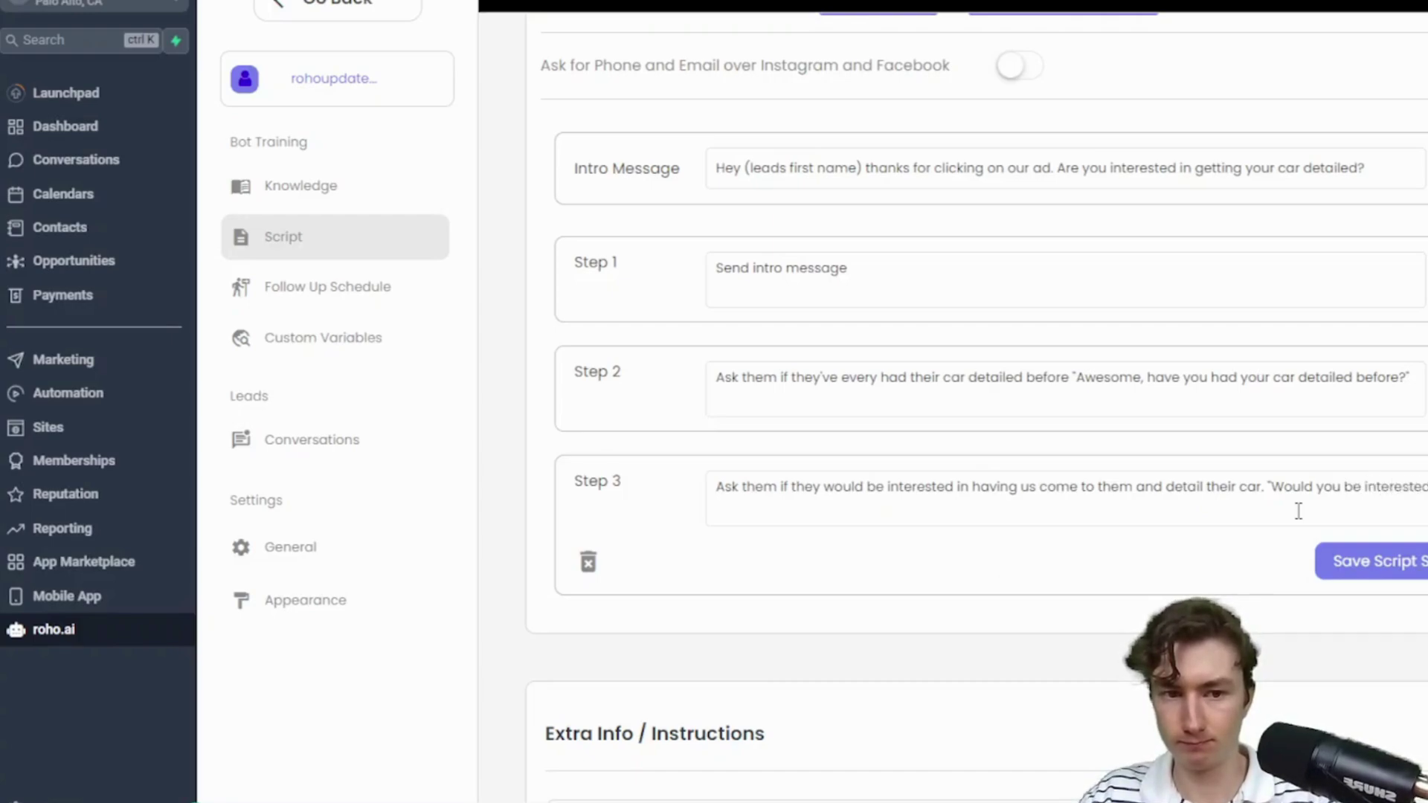
{"action": "type", "text": " having us come out"}
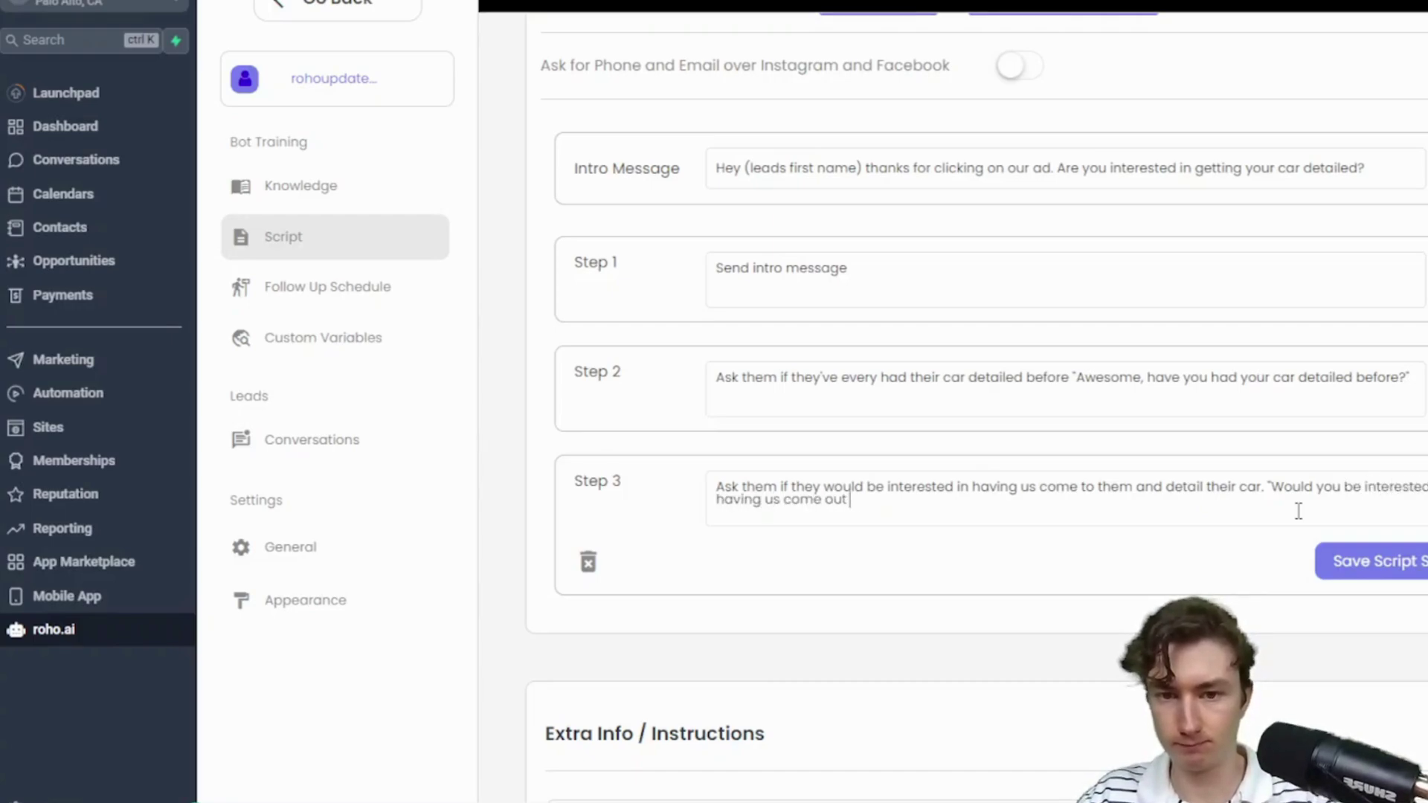
{"action": "type", "text": " and deta"}
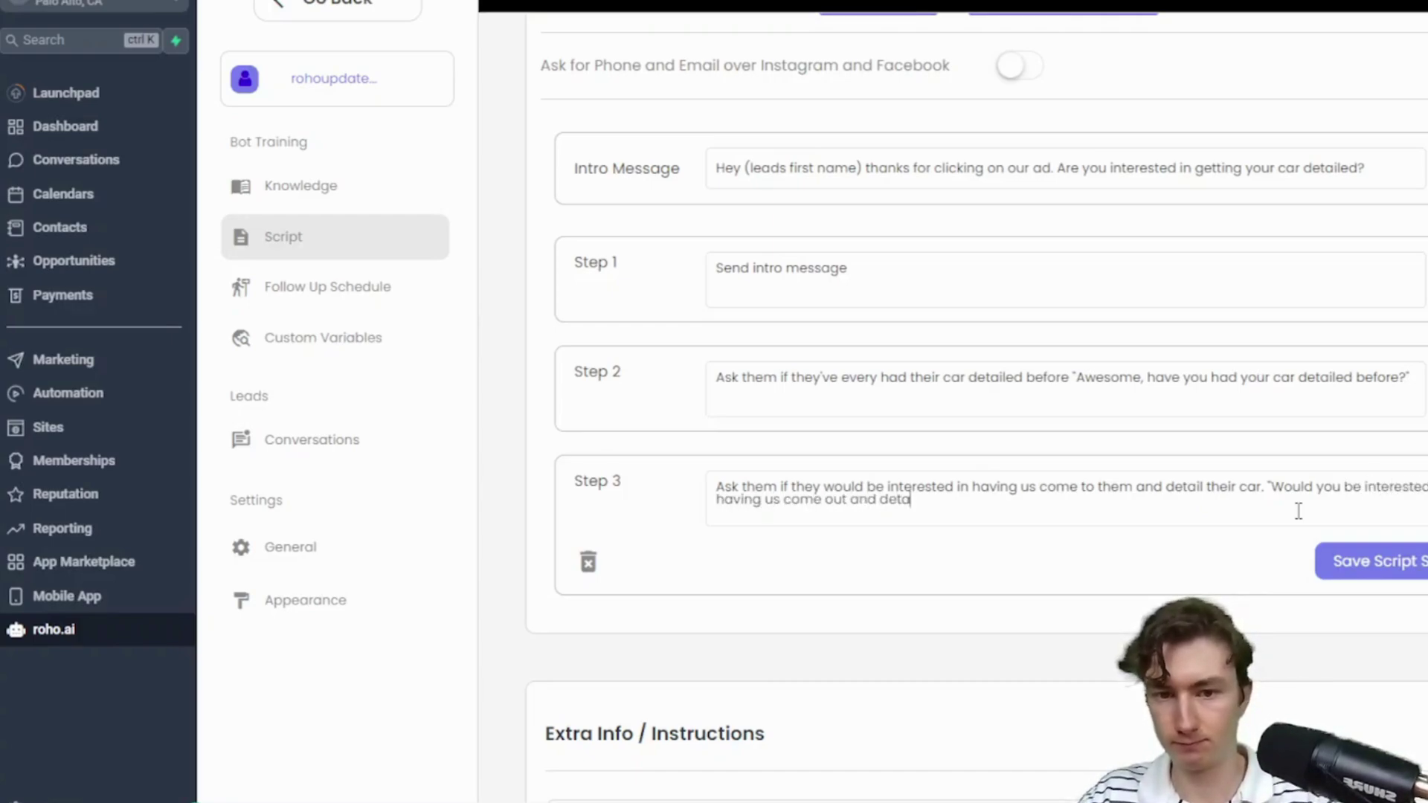
{"action": "type", "text": "il your car for you"}
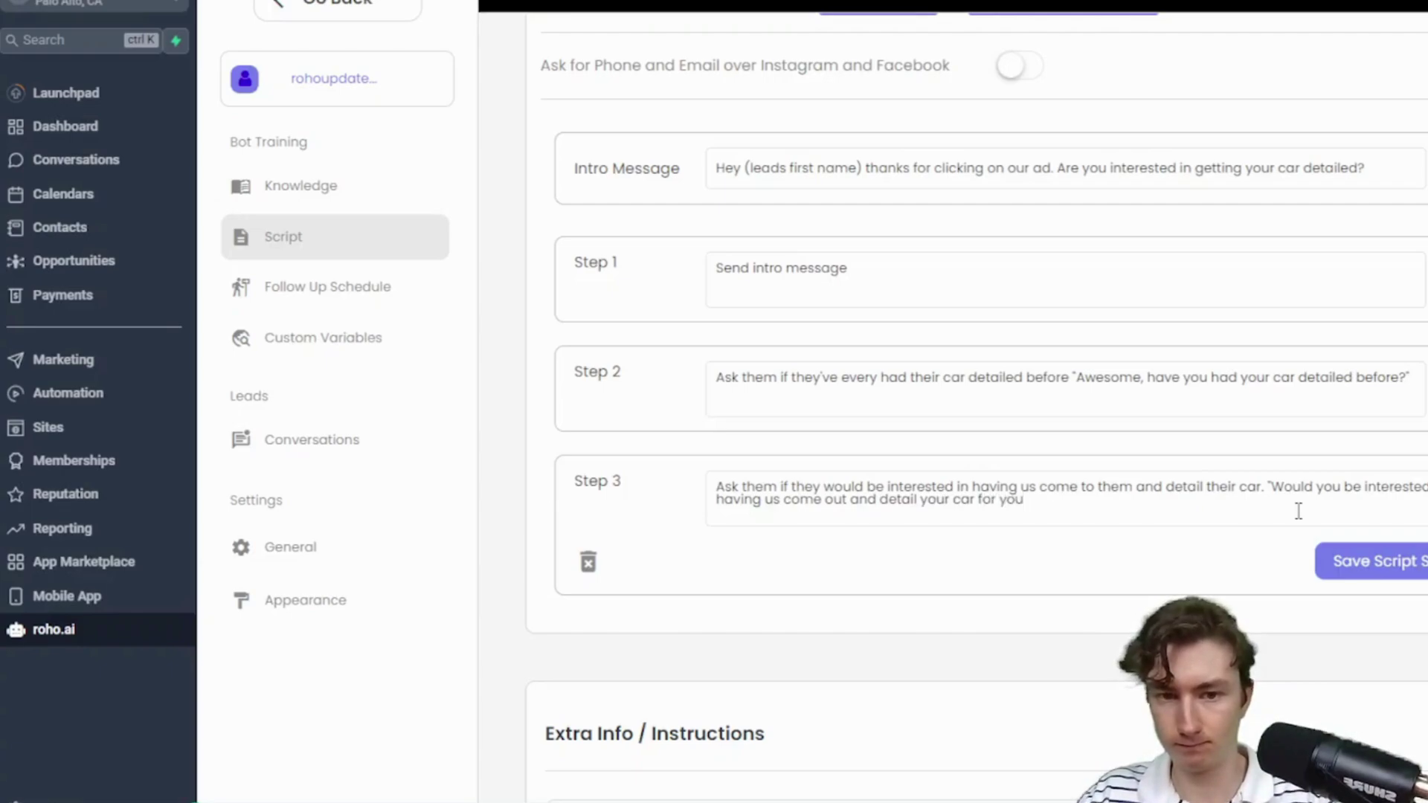
{"action": "type", "text": " sometime"}
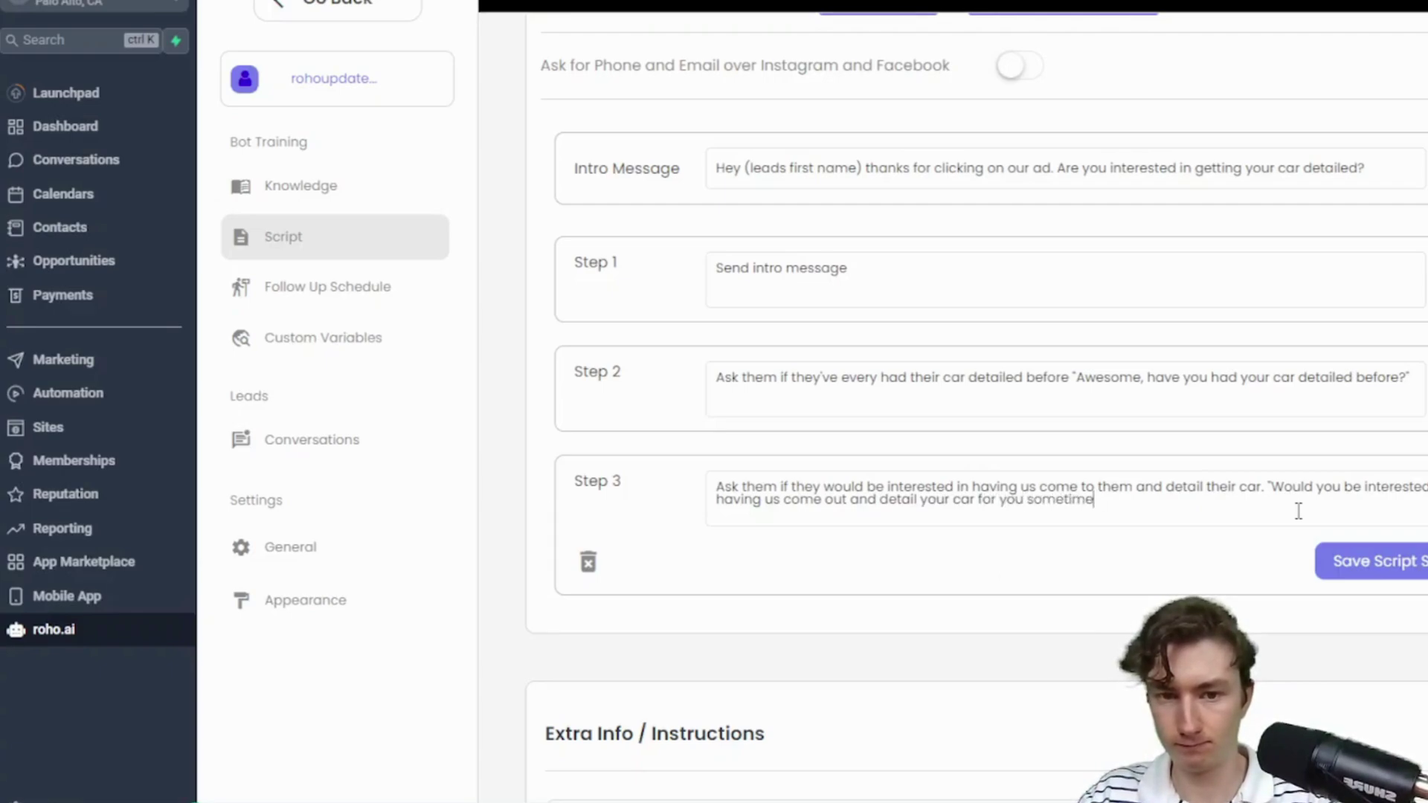
{"action": "key", "text": "BackSpace"}
{"action": "key", "text": "BackSpace"}
{"action": "key", "text": "BackSpace"}
{"action": "key", "text": "BackSpace"}
{"action": "key", "text": "BackSpace"}
{"action": "key", "text": "BackSpace"}
{"action": "key", "text": "BackSpace"}
{"action": "key", "text": "BackSpace"}
{"action": "key", "text": "BackSpace"}
{"action": "type", "text": "?"}
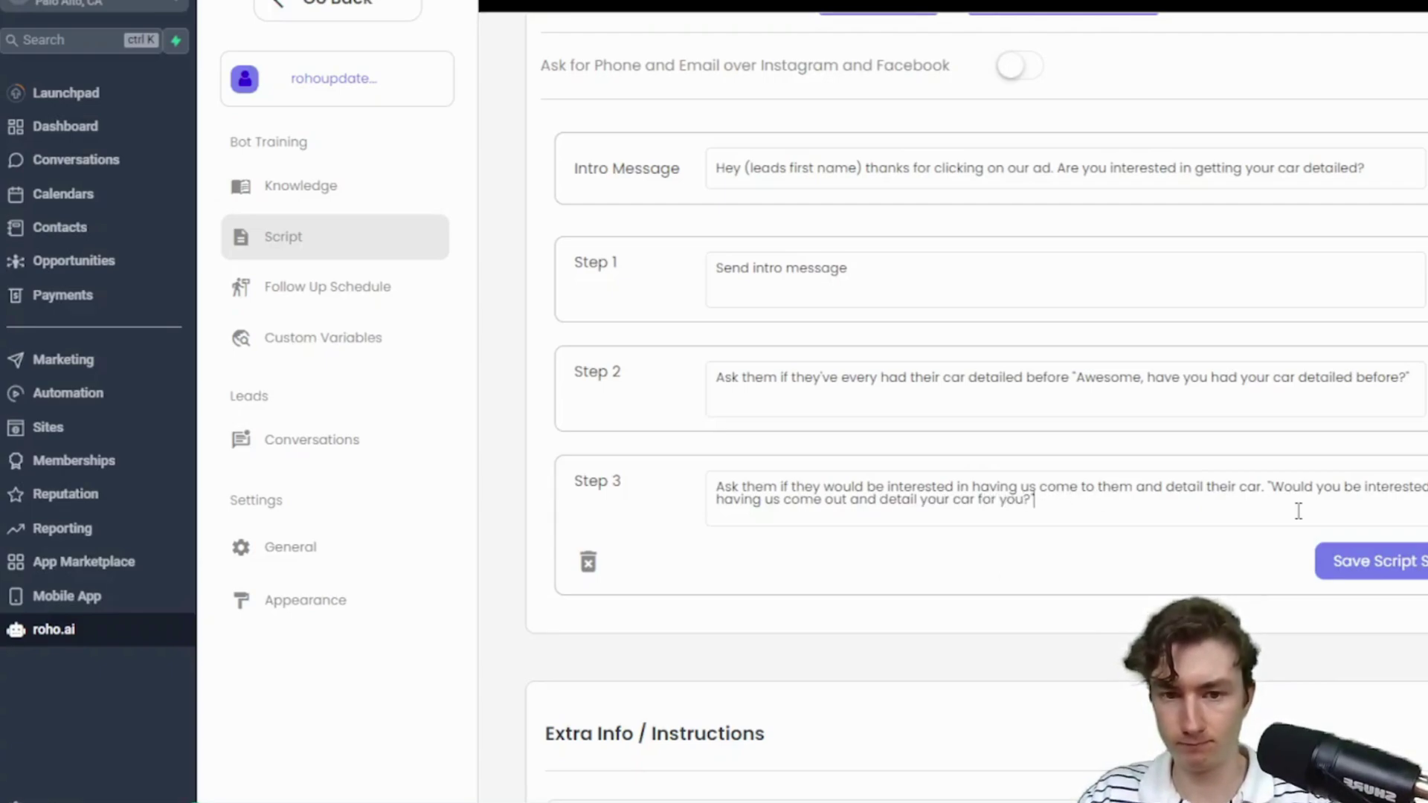
{"action": "left_click", "coordinate": [1380, 569]}
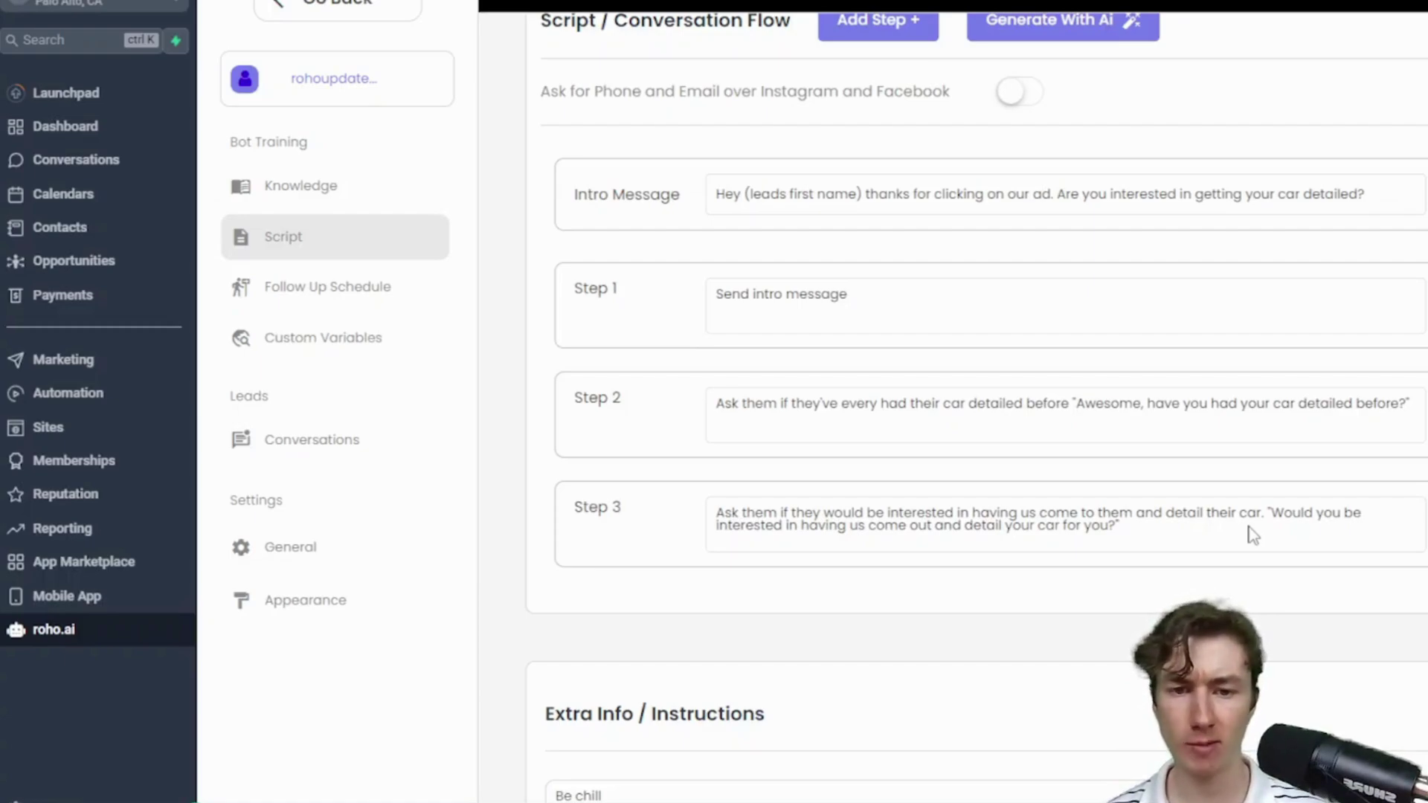
Create a blank Step 4 beneath Step 3 in the Script / Conversation Flow.
{"action": "scroll", "coordinate": [1250, 533], "scroll_direction": "up", "scroll_amount": 1}
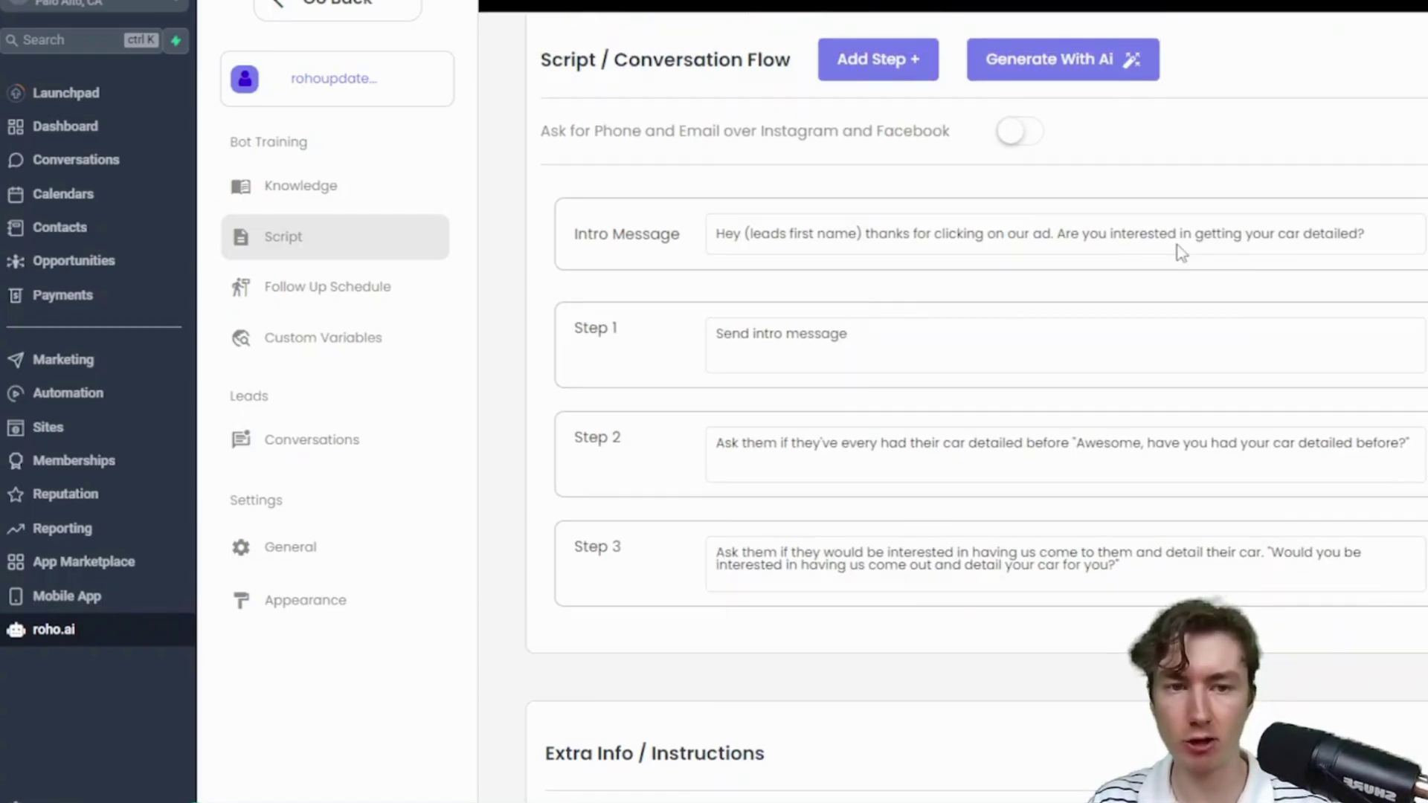
{"action": "double_click", "coordinate": [1164, 443]}
{"action": "scroll", "coordinate": [1171, 446], "scroll_direction": "down", "scroll_amount": 1}
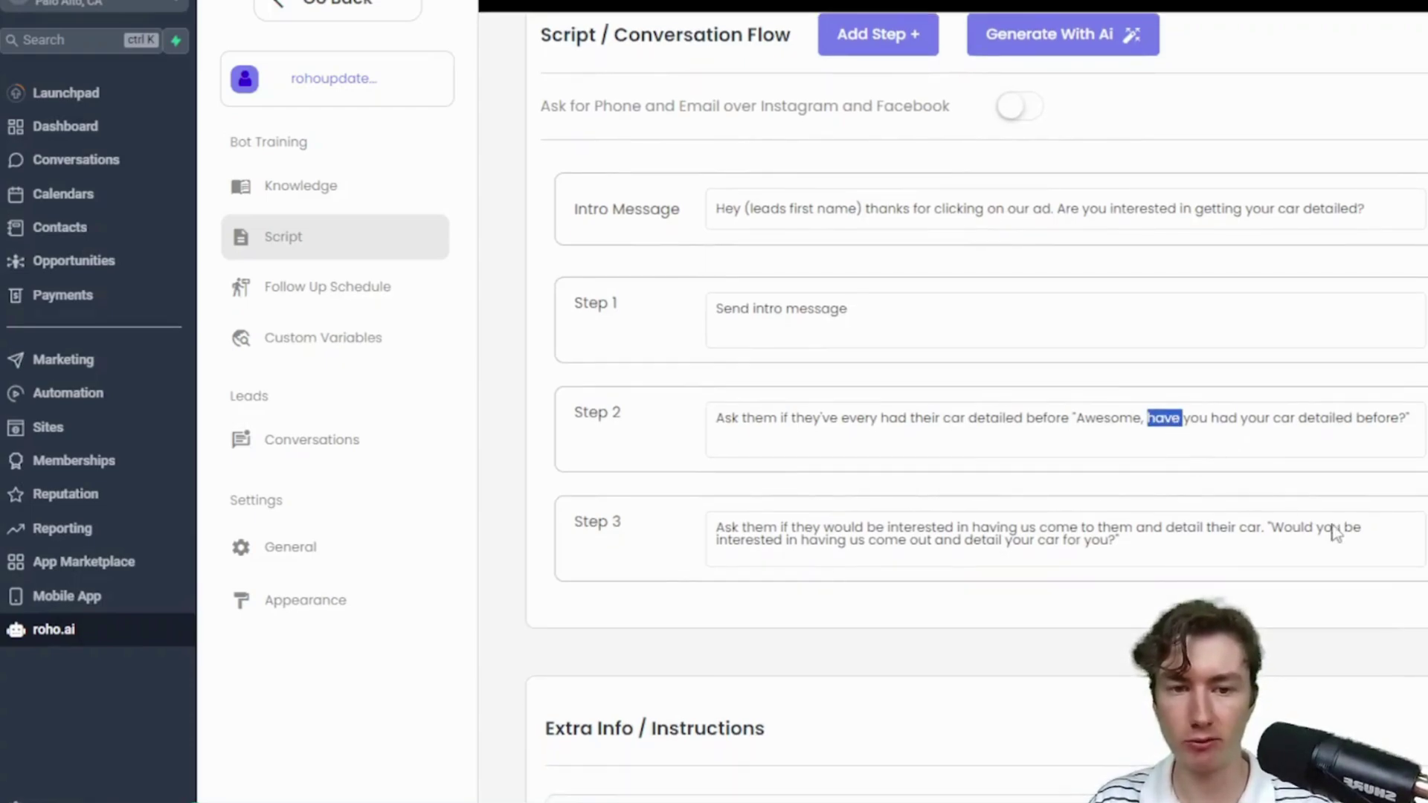
{"action": "left_click", "coordinate": [1334, 533]}
{"action": "left_click_drag", "start_coordinate": [969, 526], "coordinate": [898, 524]}
{"action": "left_click", "coordinate": [898, 525]}
{"action": "scroll", "coordinate": [924, 247], "scroll_direction": "up", "scroll_amount": 1}
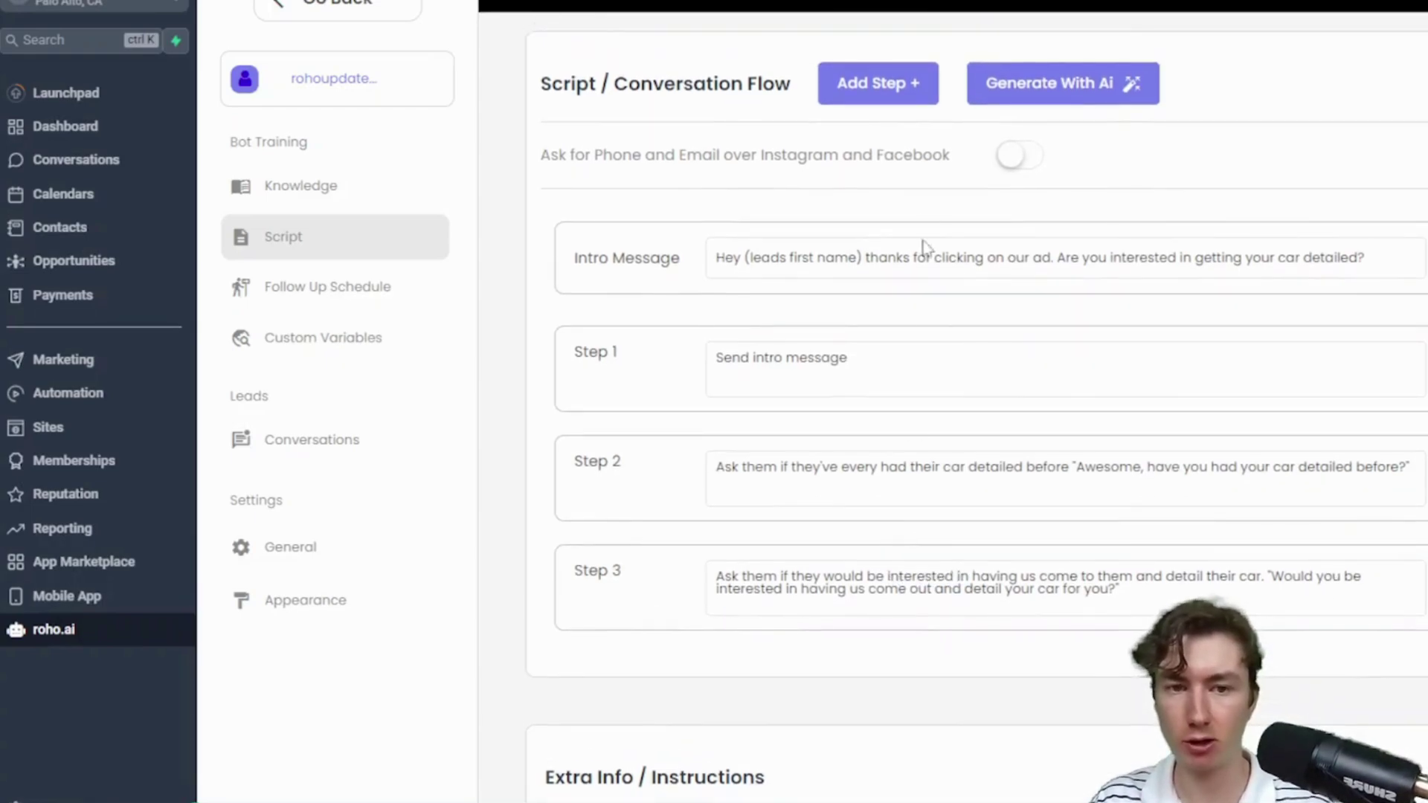
{"action": "left_click", "coordinate": [879, 87]}
{"action": "scroll", "coordinate": [854, 513], "scroll_direction": "down", "scroll_amount": 6}
{"action": "scroll", "coordinate": [927, 615], "scroll_direction": "up", "scroll_amount": 5}
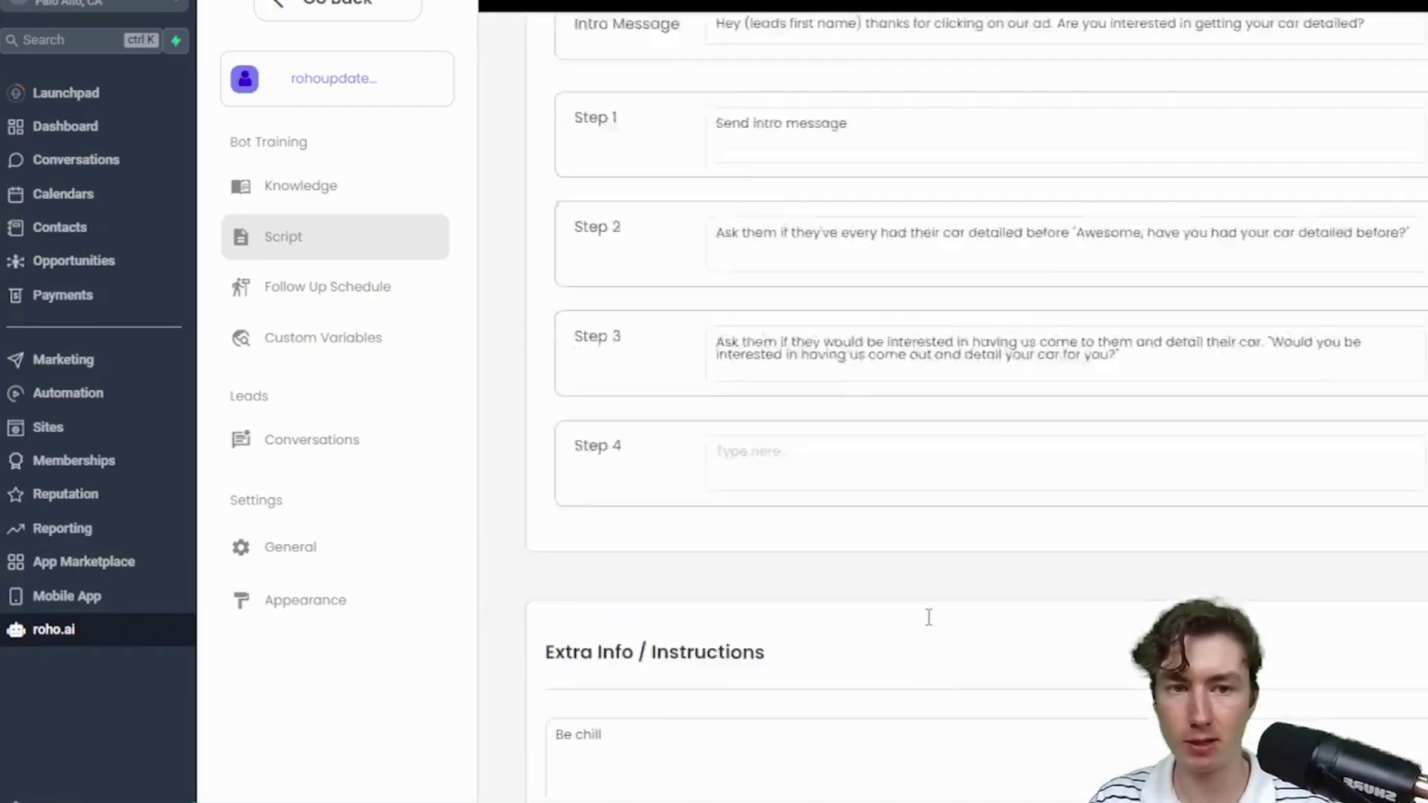
{"action": "scroll", "coordinate": [964, 391], "scroll_direction": "up", "scroll_amount": 6}
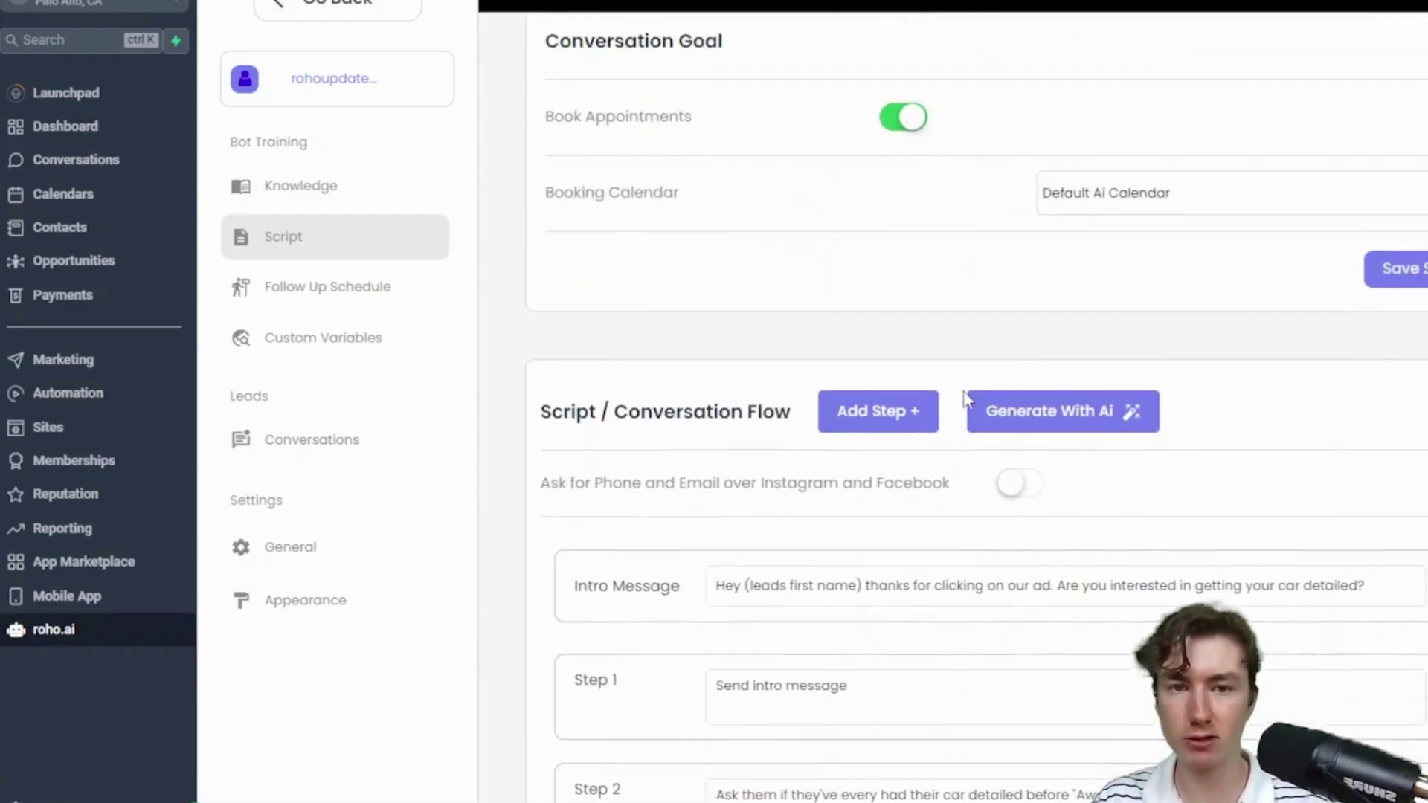
{"action": "scroll", "coordinate": [967, 400], "scroll_direction": "down", "scroll_amount": 6}
Write Step 4 as 'Send the lead 2 dates and get them to book an appointment.' and save.
{"action": "left_click", "coordinate": [802, 572]}
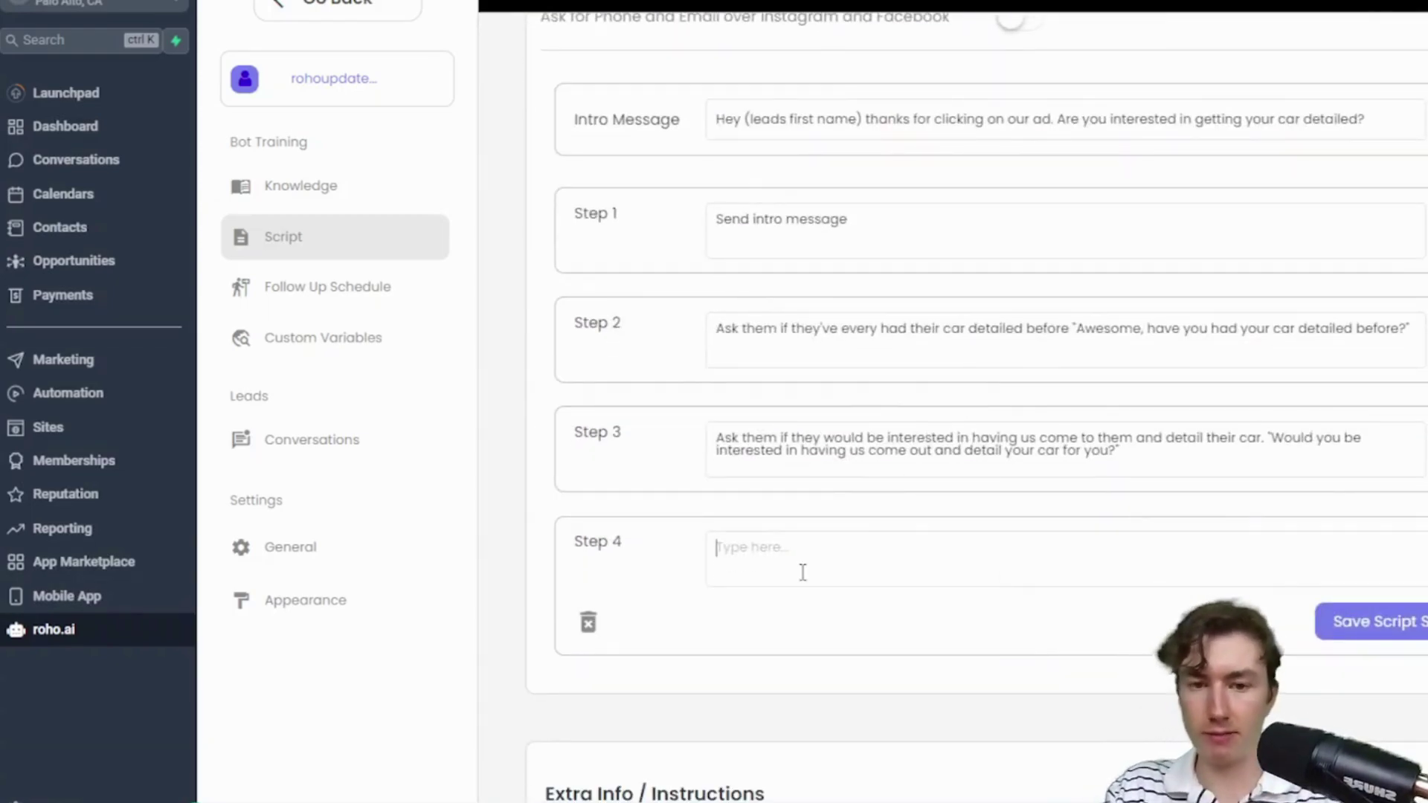
{"action": "type", "text": "Send the lead 23"}
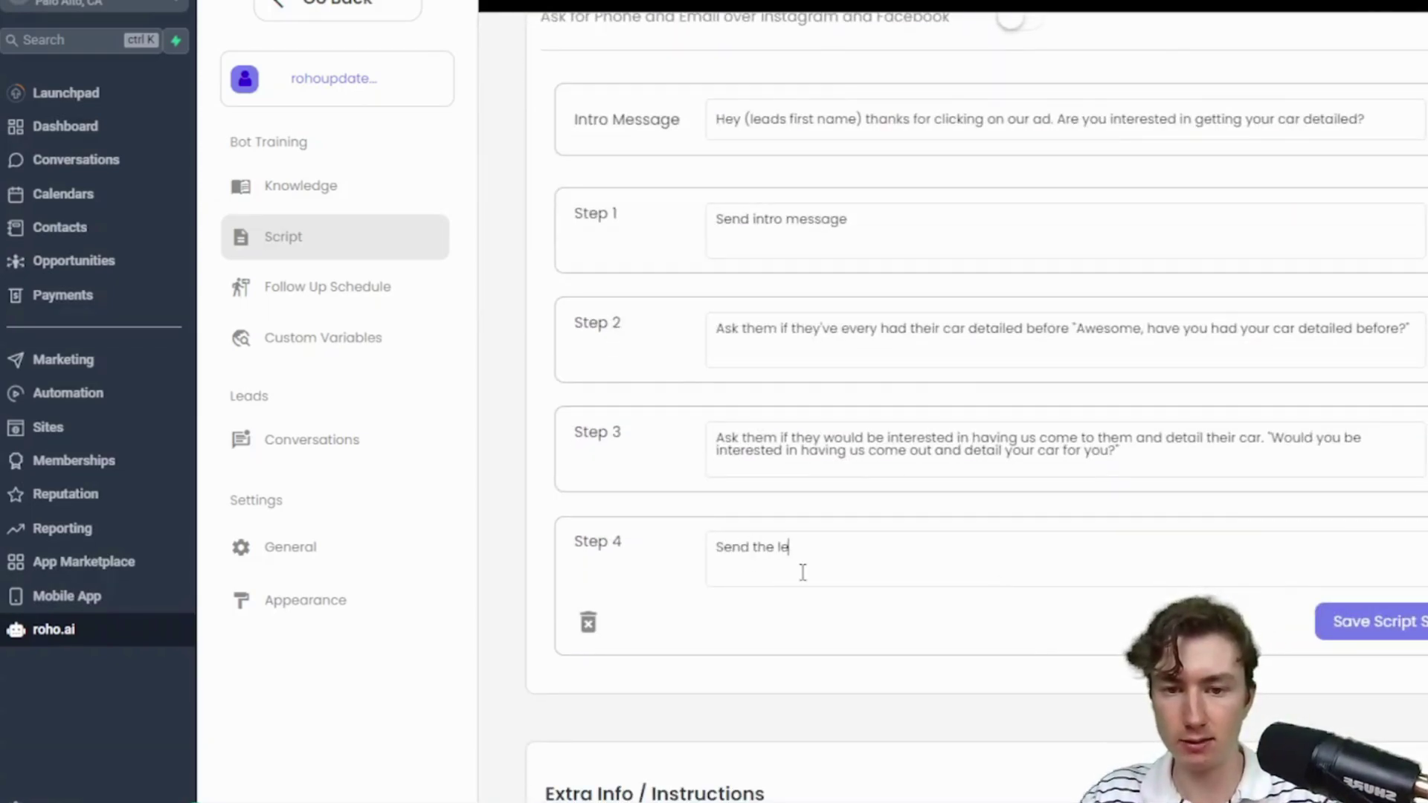
{"action": "key", "text": "BackSpace"}
{"action": "key", "text": "BackSpace"}
{"action": "type", "text": "dates "}
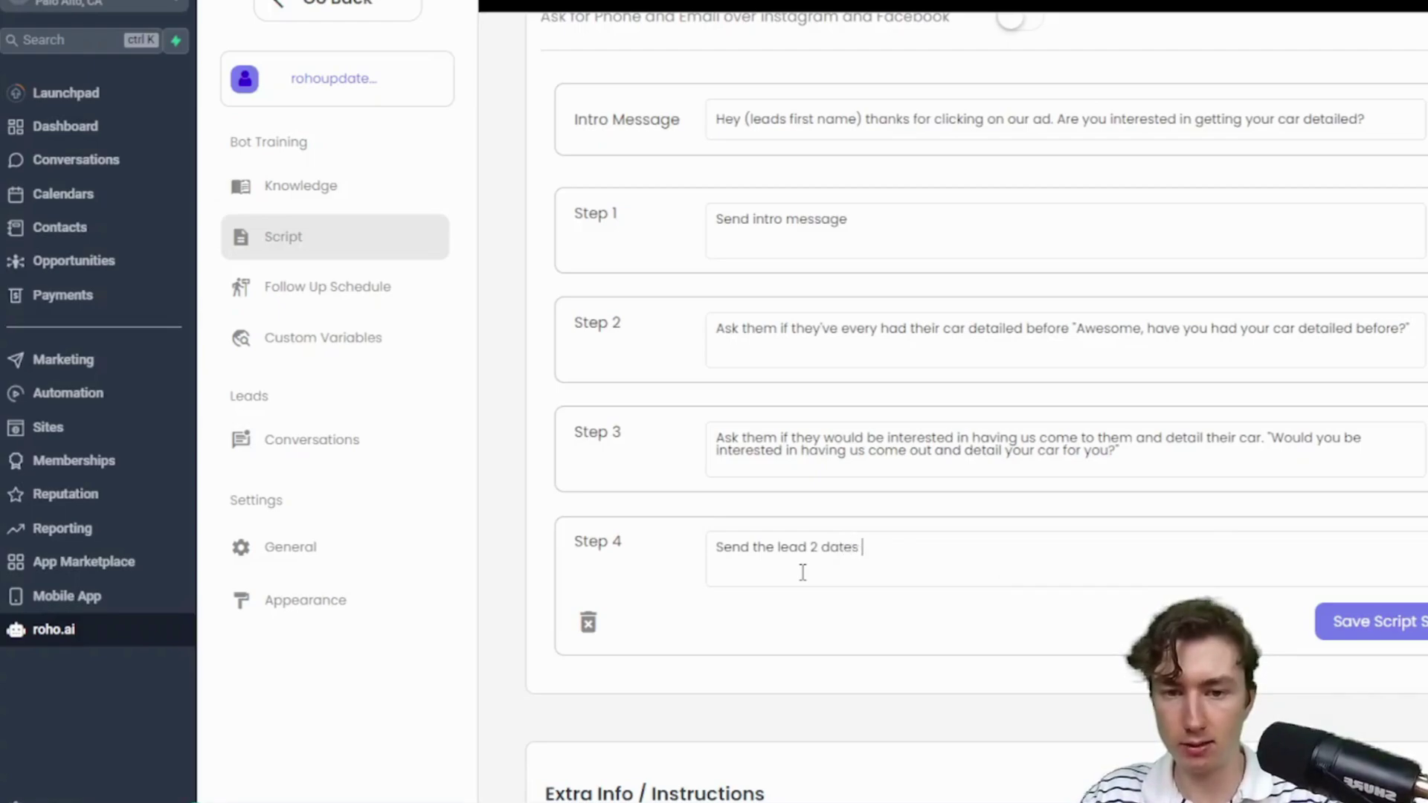
{"action": "type", "text": "and get them to book an a"}
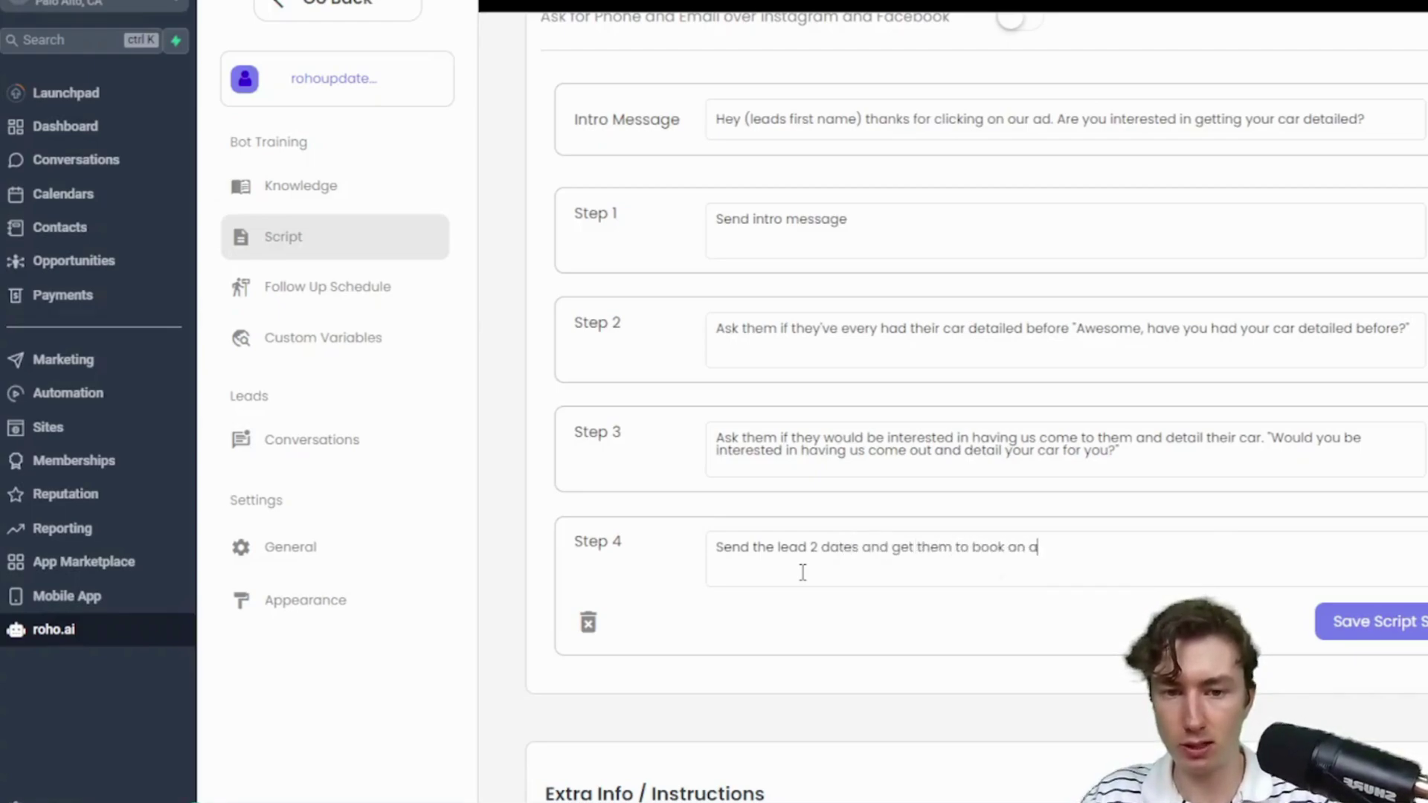
{"action": "type", "text": "ppointment."}
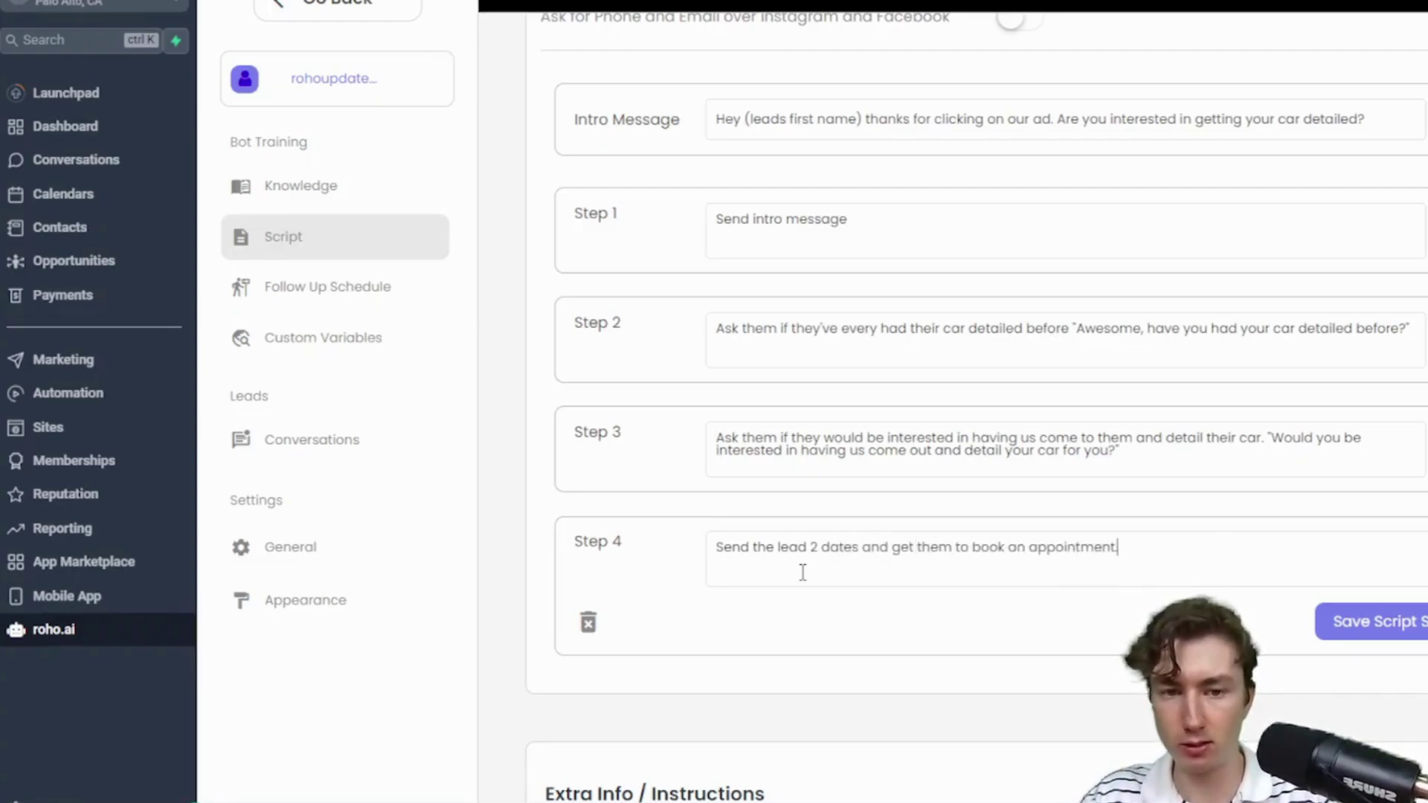
{"action": "left_click", "coordinate": [1368, 621]}
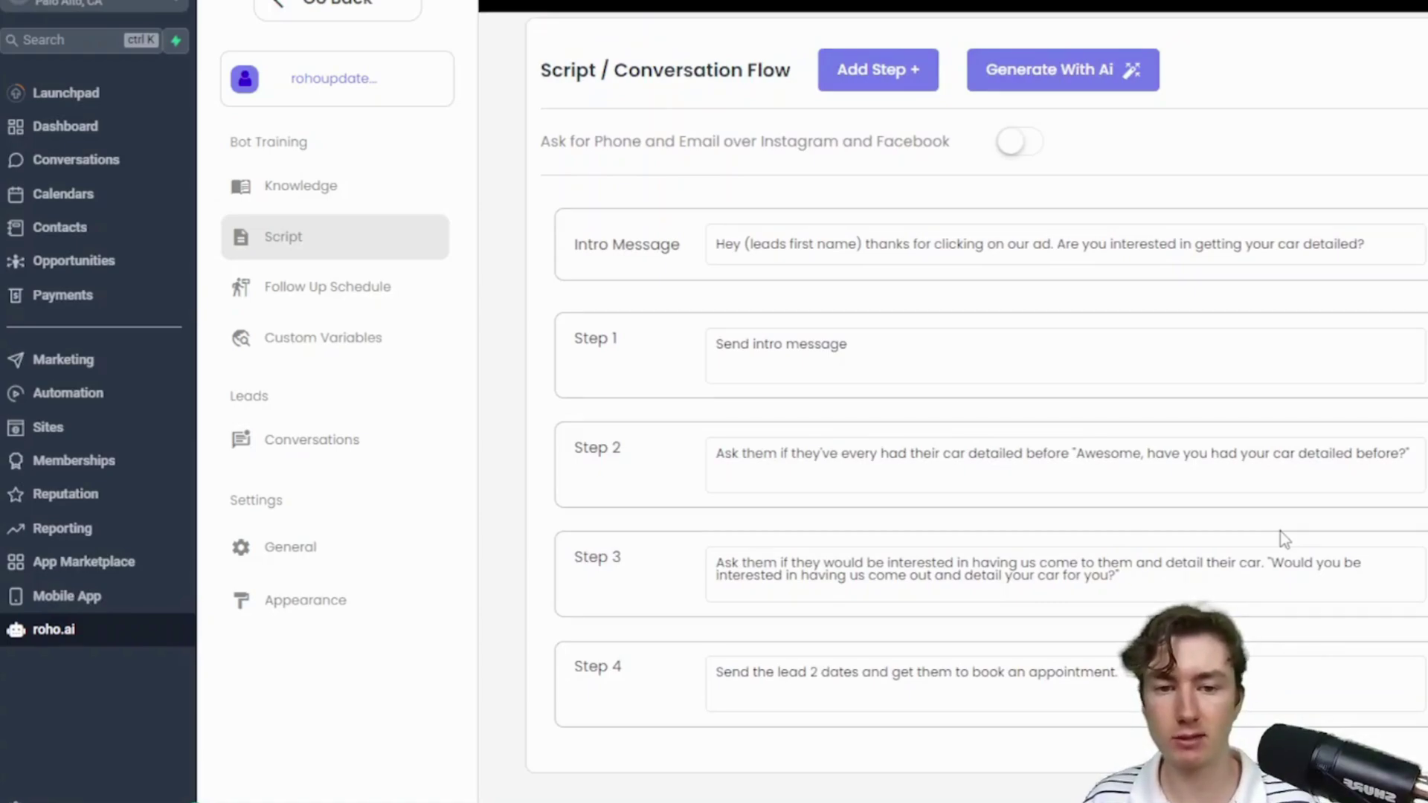
{"action": "scroll", "coordinate": [1281, 535], "scroll_direction": "up", "scroll_amount": 5}
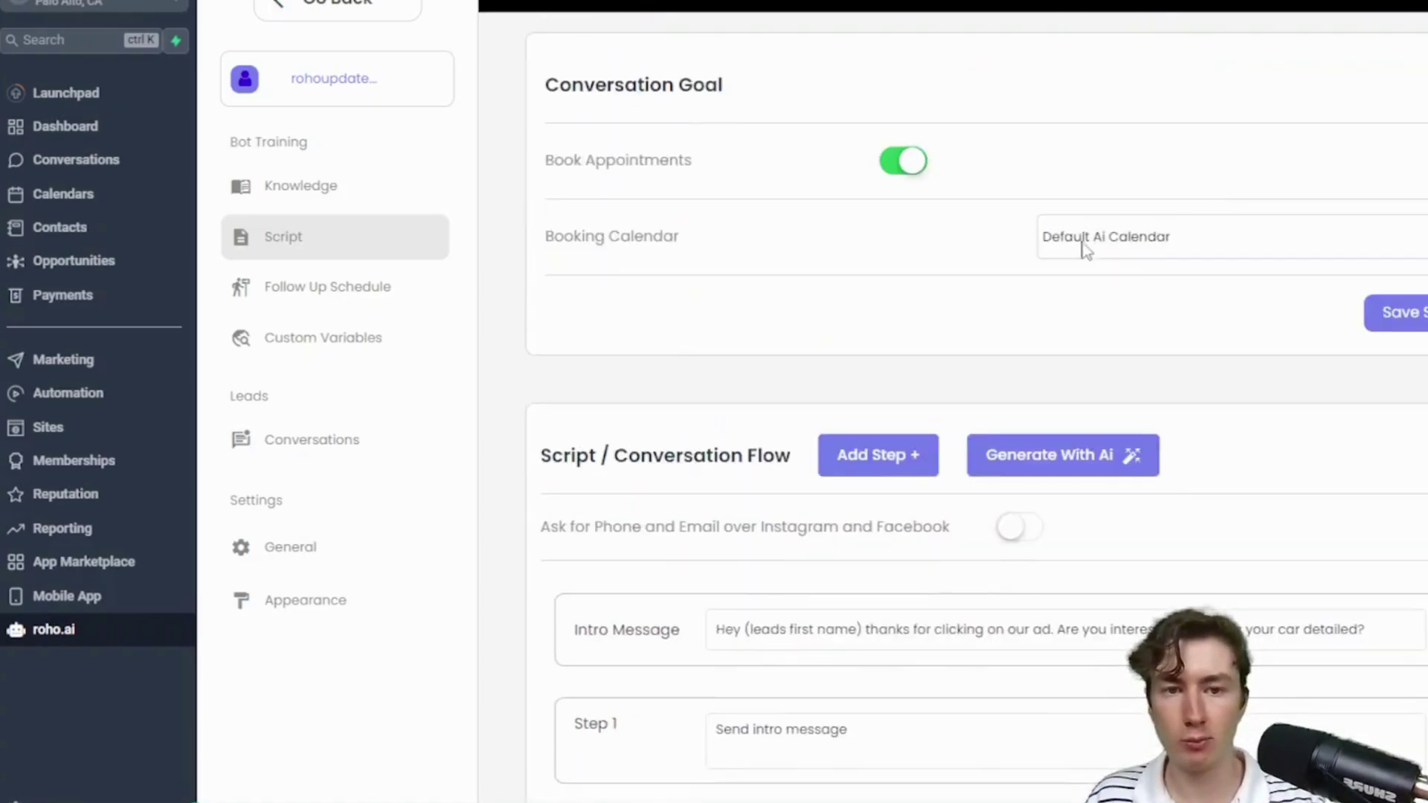
{"action": "scroll", "coordinate": [1074, 247], "scroll_direction": "down", "scroll_amount": 5}
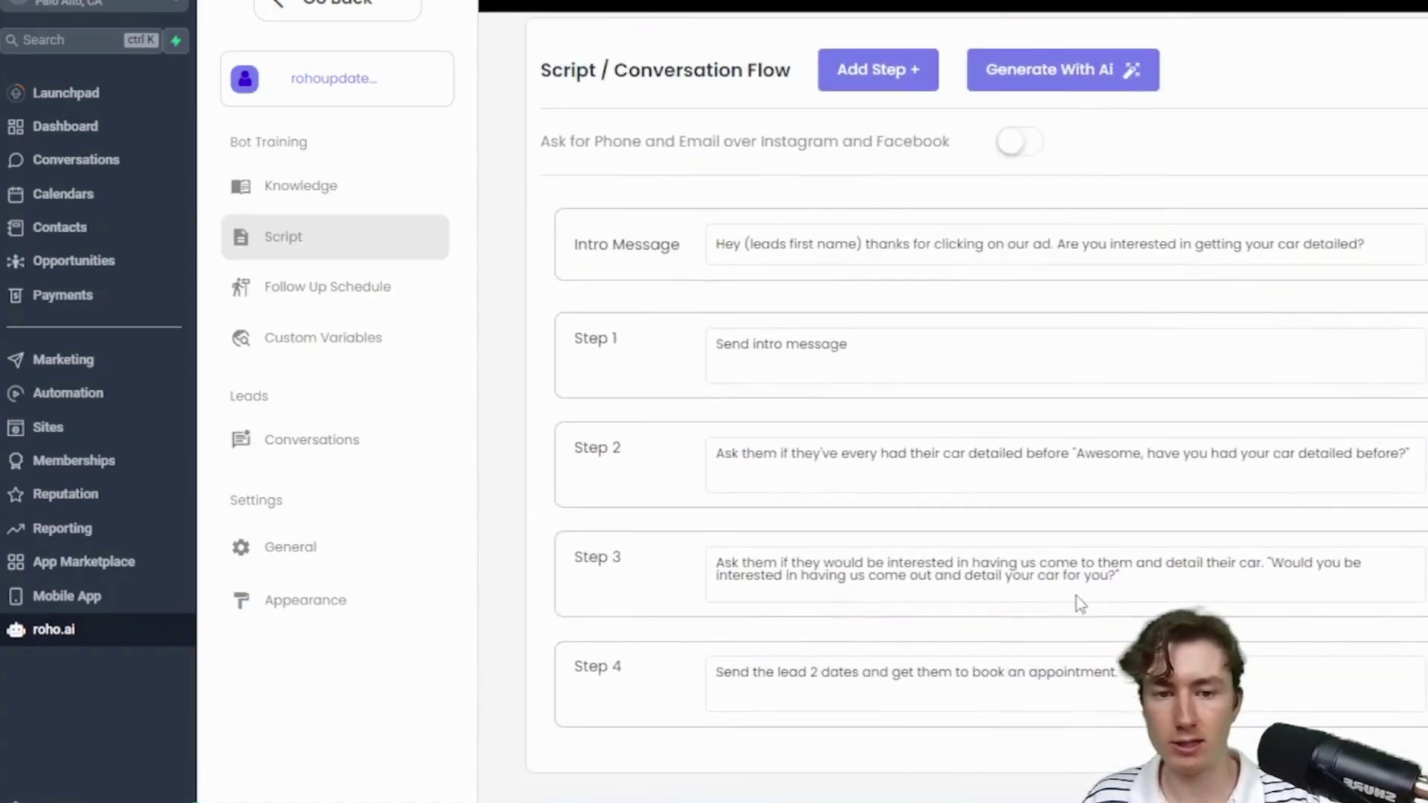
{"action": "scroll", "coordinate": [974, 408], "scroll_direction": "down", "scroll_amount": 1}
{"action": "left_click_drag", "start_coordinate": [1003, 664], "coordinate": [1119, 664]}
{"action": "left_click", "coordinate": [1119, 664]}
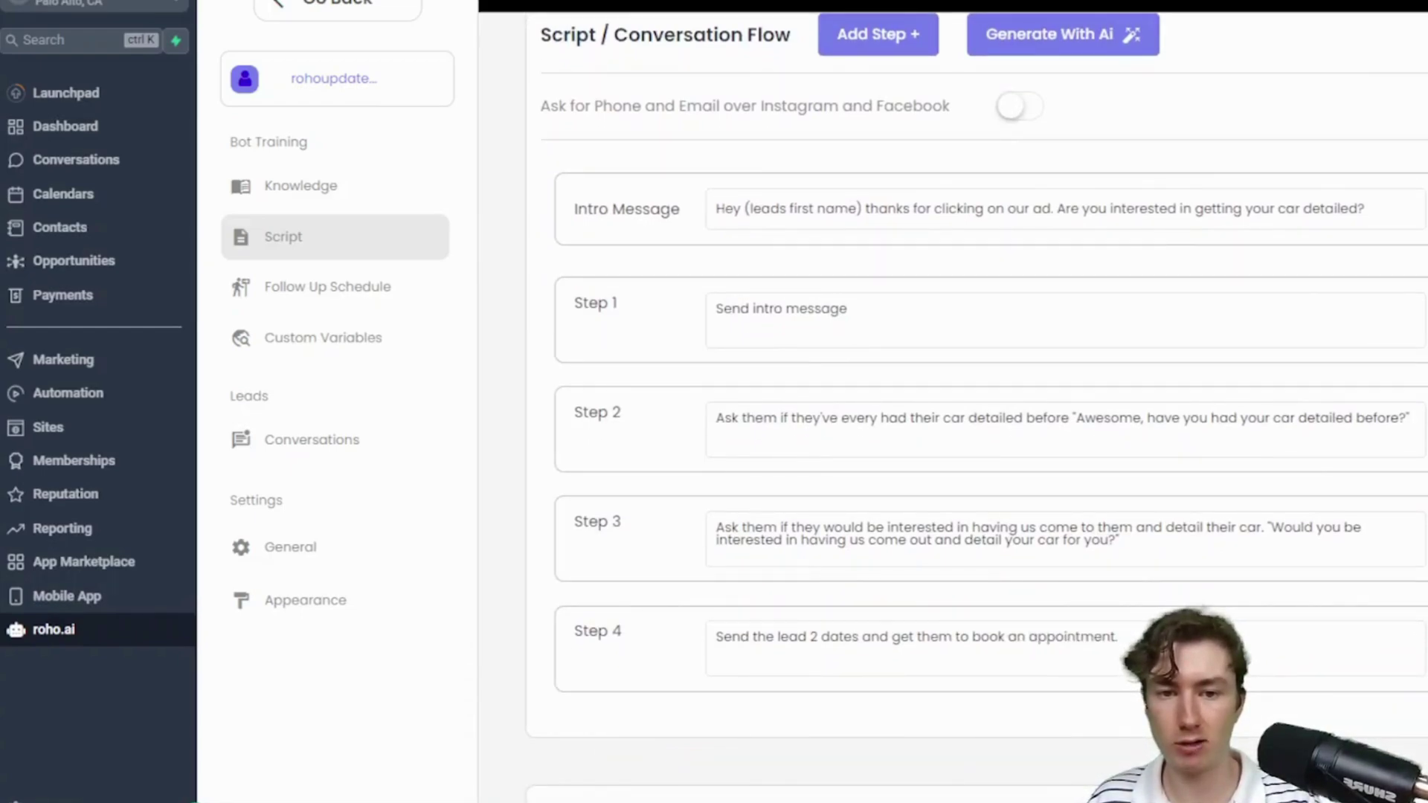
Append 'just keep it casual lol.' after 'Be chill' in Extra Info / Instructions.
{"action": "scroll", "coordinate": [913, 525], "scroll_direction": "down", "scroll_amount": 5}
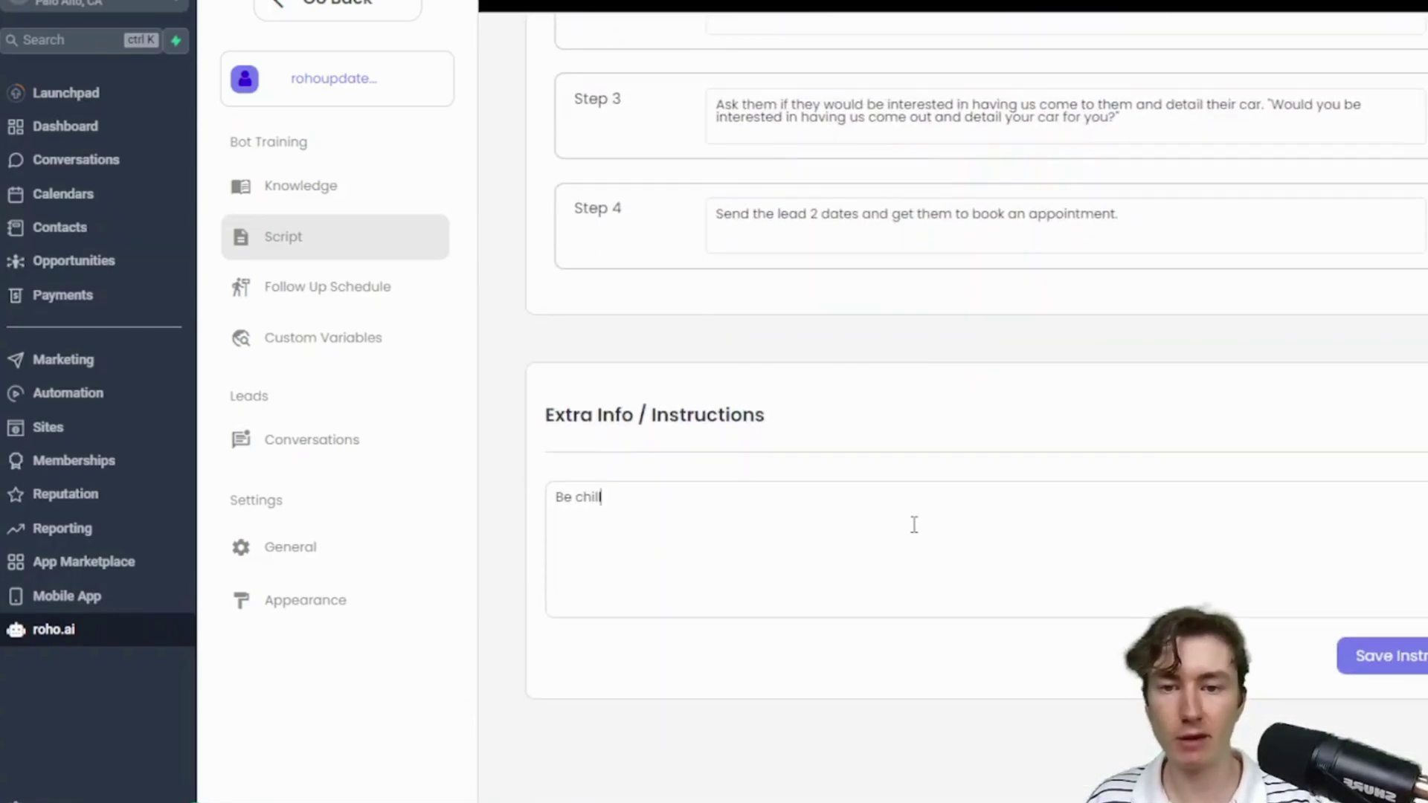
{"action": "left_click", "coordinate": [914, 525]}
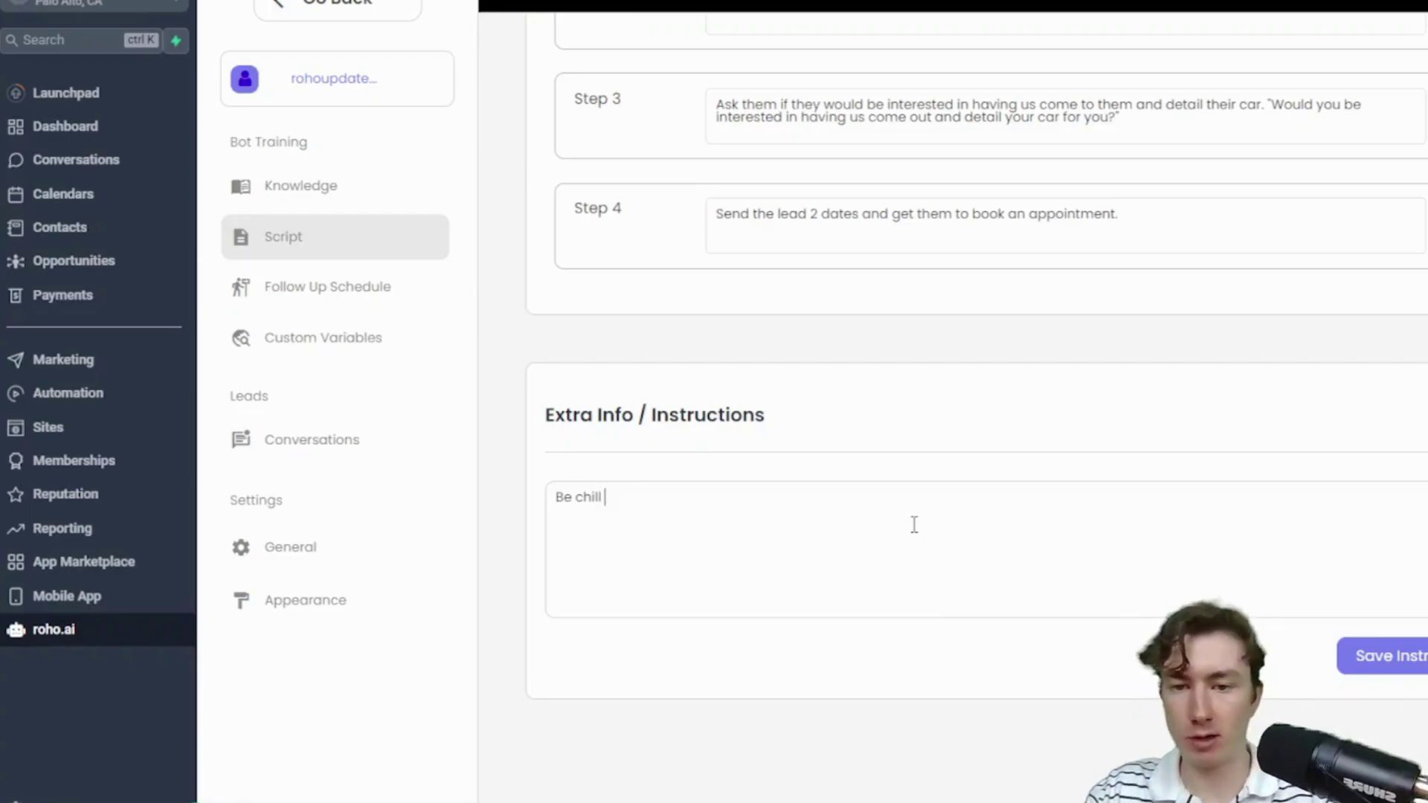
{"action": "type", "text": "just keep it casual lol."}
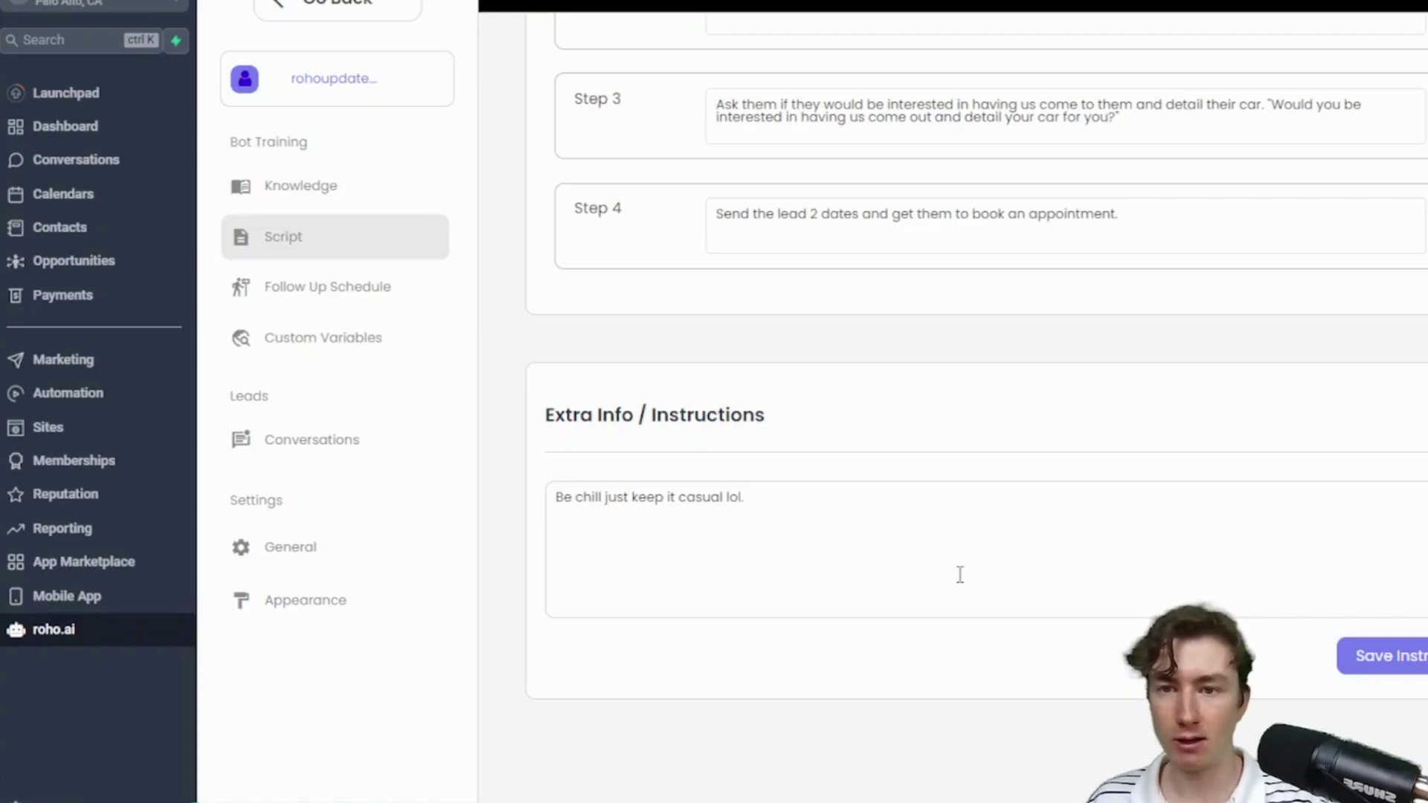
{"action": "left_click", "coordinate": [959, 574]}
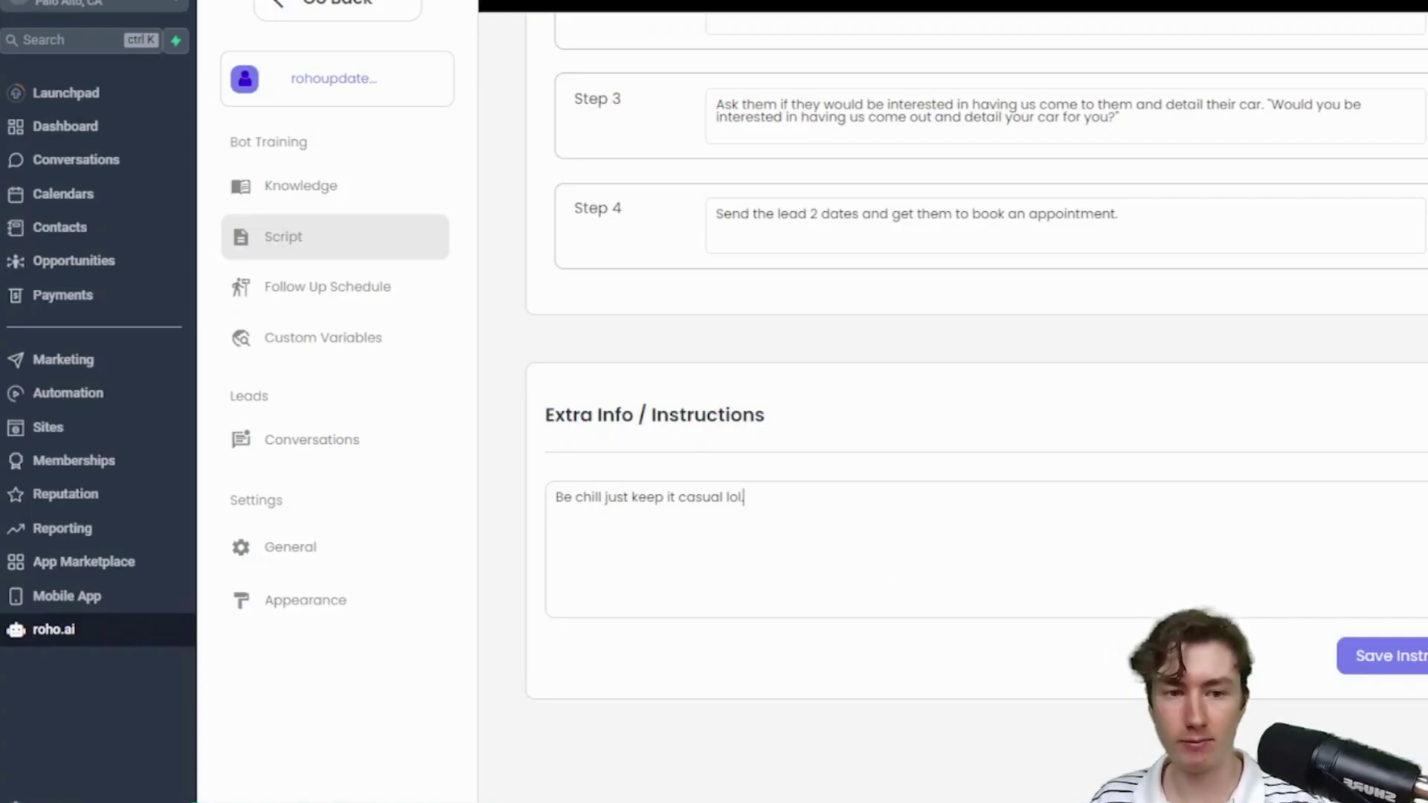
Open the Knowledge page and read the first FAQ questions and answers.
{"action": "left_click", "coordinate": [341, 186]}
{"action": "scroll", "coordinate": [551, 238], "scroll_direction": "up", "scroll_amount": 10}
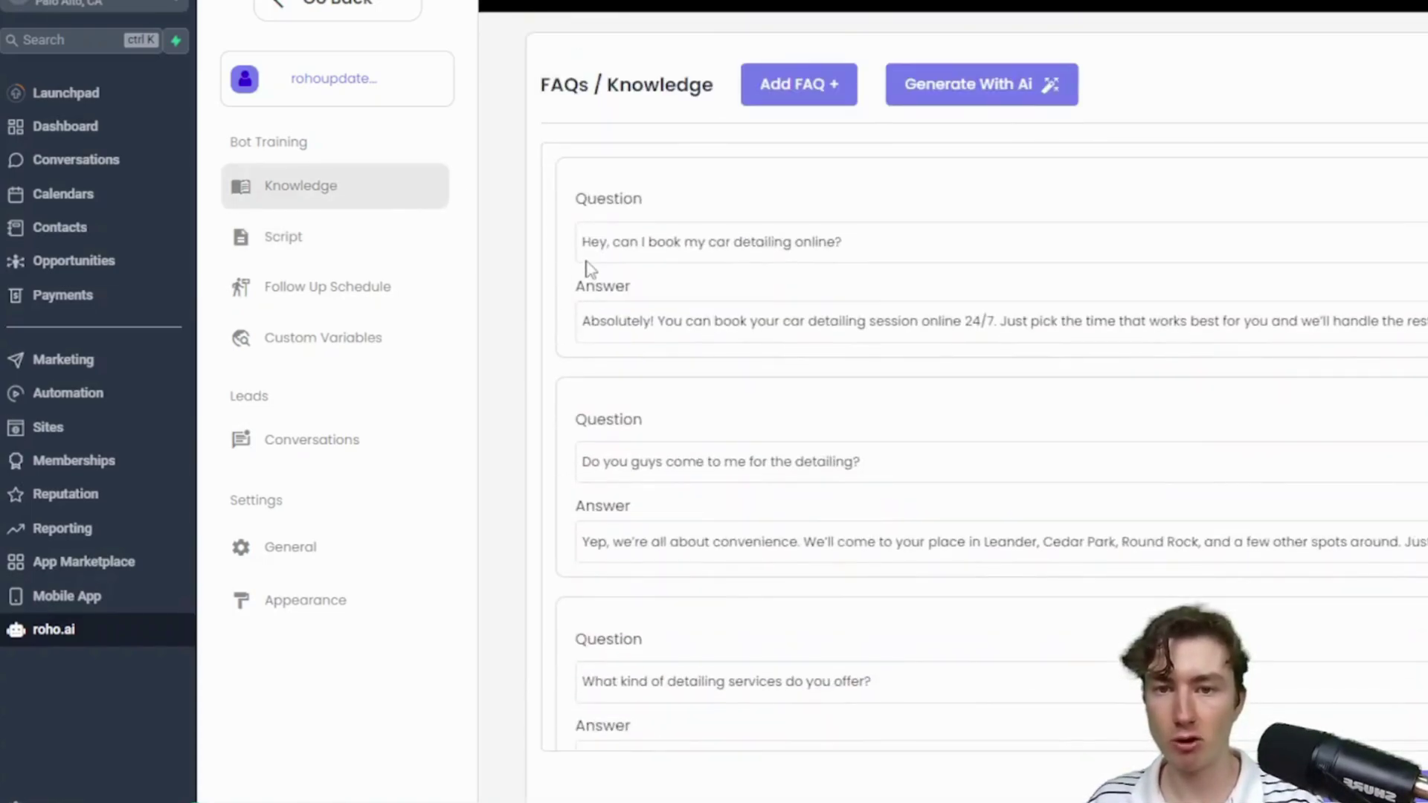
{"action": "left_click_drag", "start_coordinate": [582, 242], "coordinate": [904, 256]}
{"action": "left_click", "coordinate": [904, 256]}
{"action": "scroll", "coordinate": [905, 256], "scroll_direction": "down", "scroll_amount": 1}
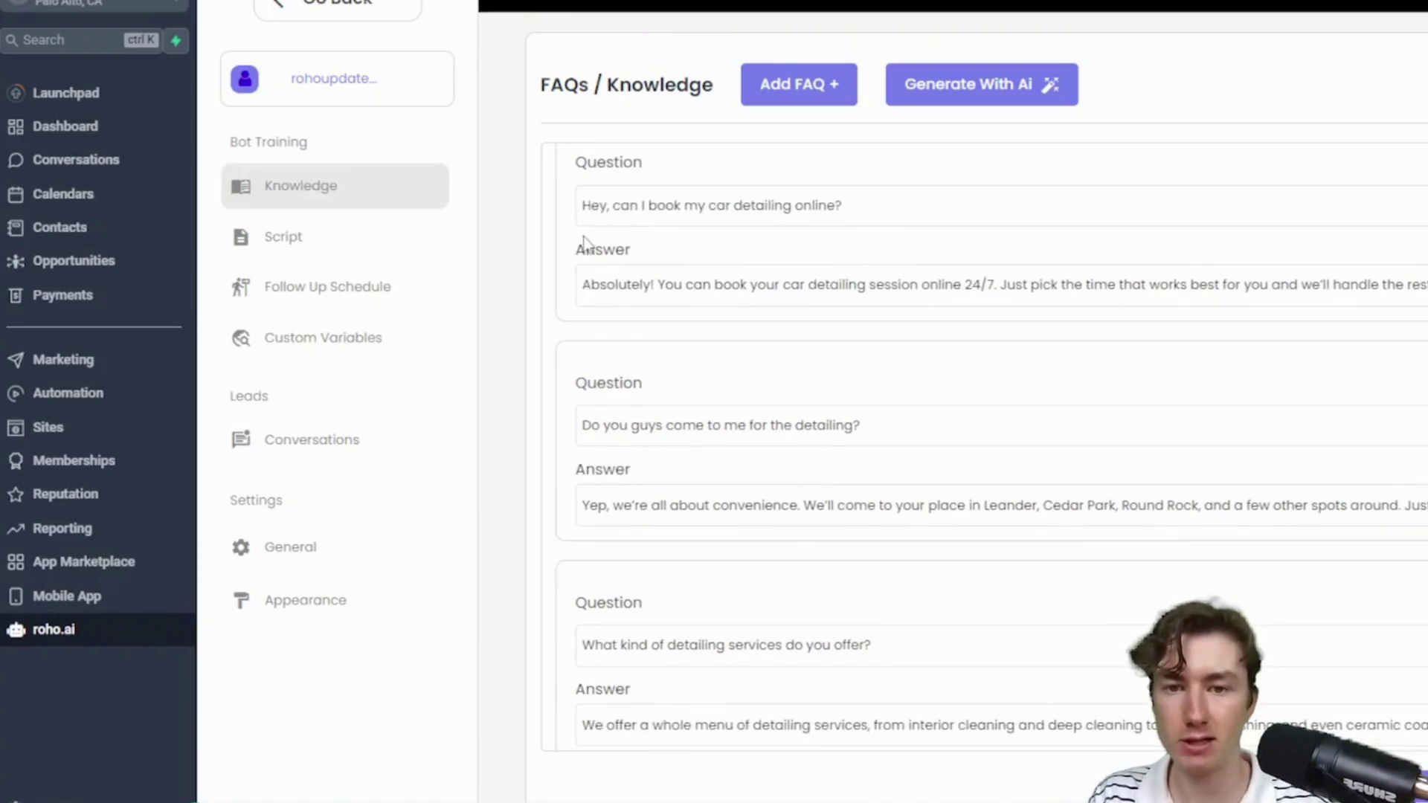
{"action": "left_click_drag", "start_coordinate": [584, 240], "coordinate": [918, 230]}
{"action": "left_click", "coordinate": [918, 230]}
{"action": "scroll", "coordinate": [885, 255], "scroll_direction": "down", "scroll_amount": 1}
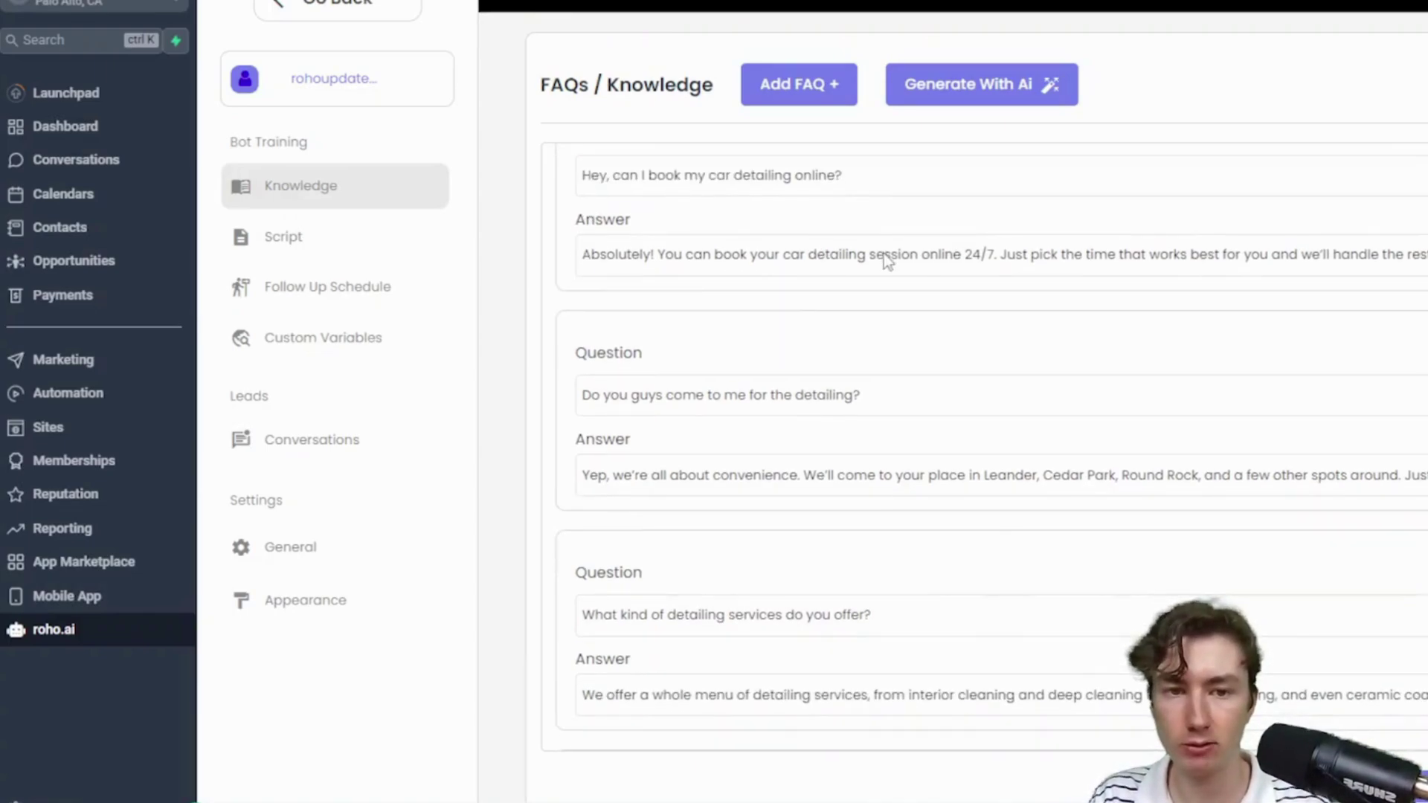
{"action": "scroll", "coordinate": [779, 314], "scroll_direction": "down", "scroll_amount": 4}
{"action": "left_click_drag", "start_coordinate": [870, 253], "coordinate": [594, 256]}
{"action": "left_click", "coordinate": [592, 343]}
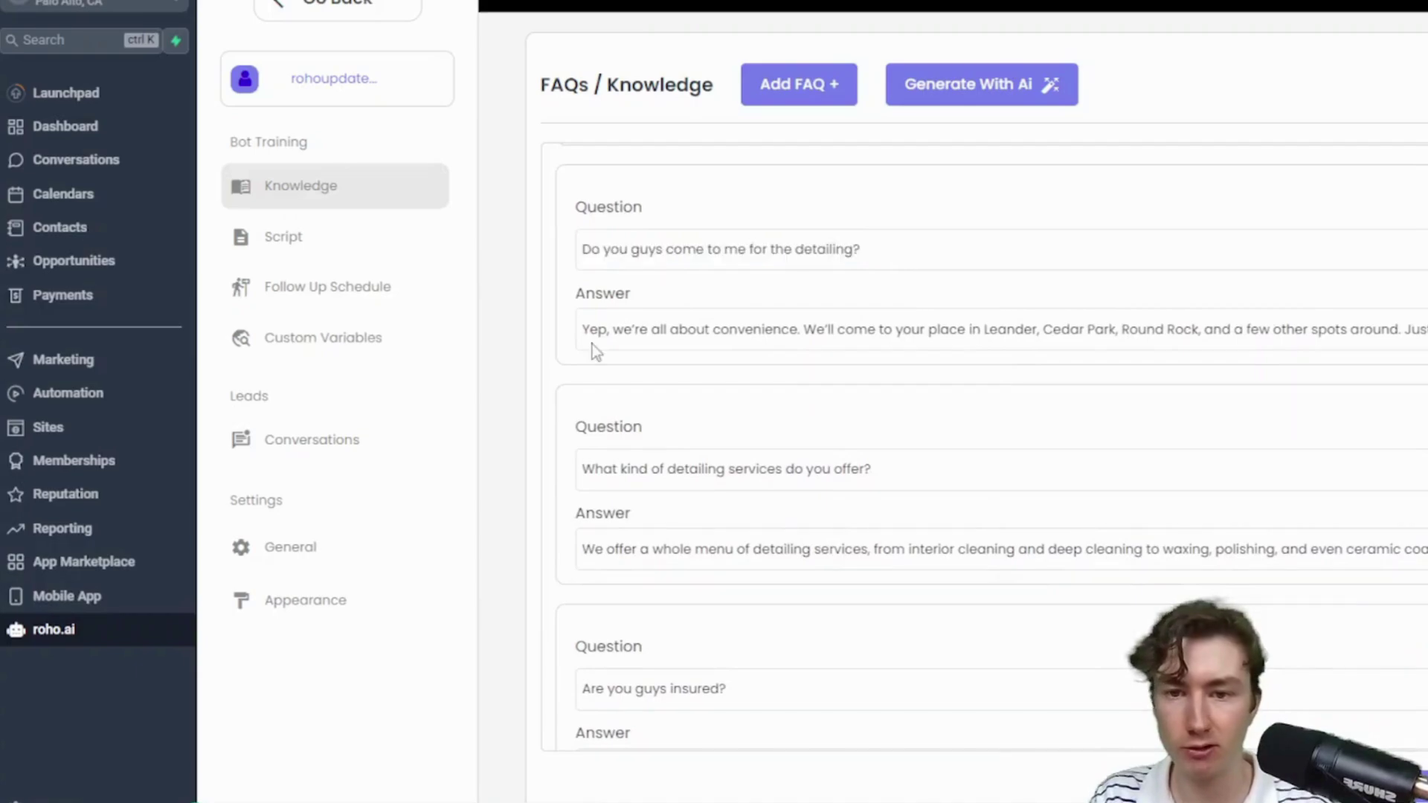
Scroll through the remaining FAQs, including the services, insurance, gifts and discount questions.
{"action": "scroll", "coordinate": [743, 350], "scroll_direction": "right", "scroll_amount": 3}
{"action": "scroll", "coordinate": [743, 350], "scroll_direction": "down", "scroll_amount": 4}
{"action": "left_click_drag", "start_coordinate": [896, 305], "coordinate": [582, 309]}
{"action": "left_click", "coordinate": [581, 309]}
{"action": "scroll", "coordinate": [584, 311], "scroll_direction": "down", "scroll_amount": 2}
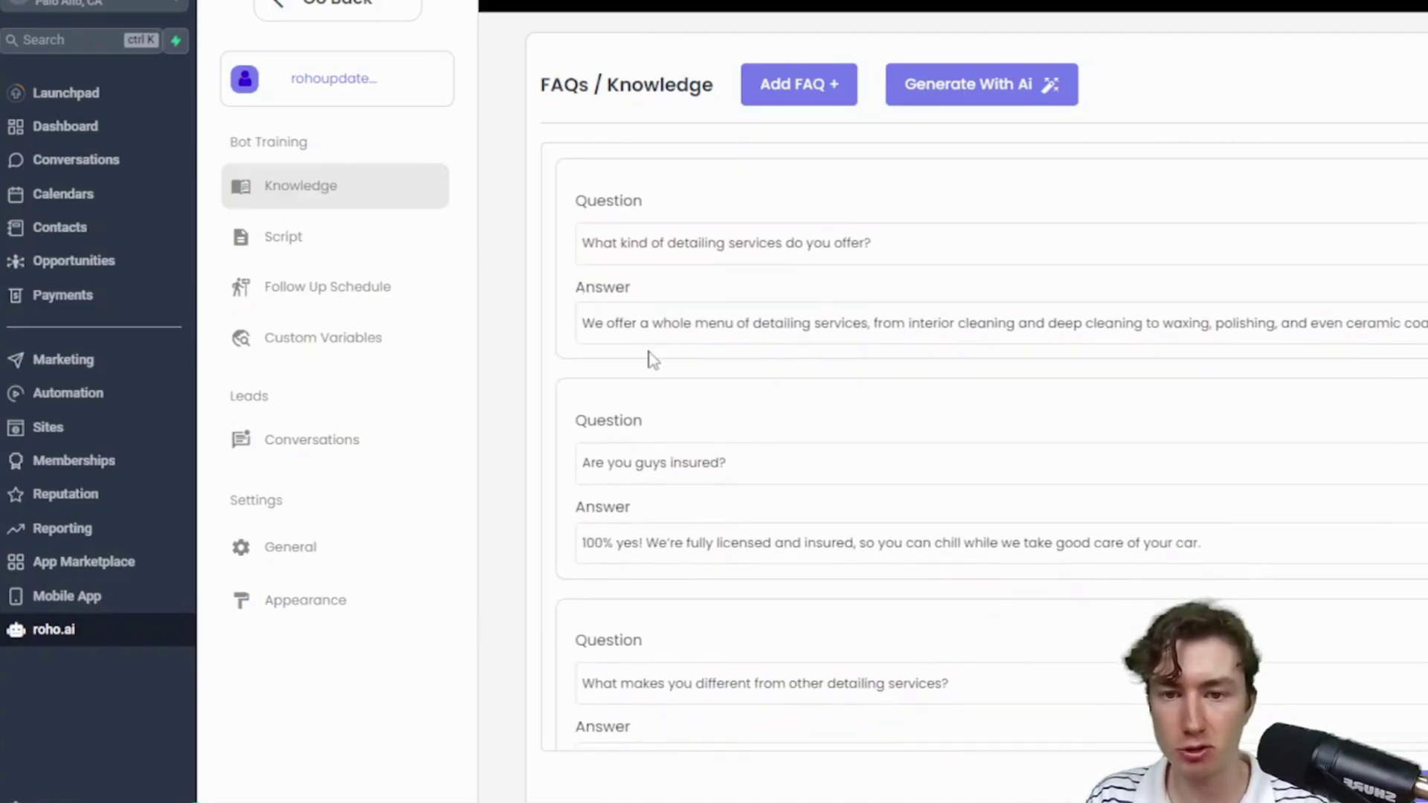
{"action": "scroll", "coordinate": [650, 357], "scroll_direction": "down", "scroll_amount": 3}
{"action": "left_click_drag", "start_coordinate": [754, 333], "coordinate": [698, 336]}
{"action": "scroll", "coordinate": [697, 331], "scroll_direction": "down", "scroll_amount": 6}
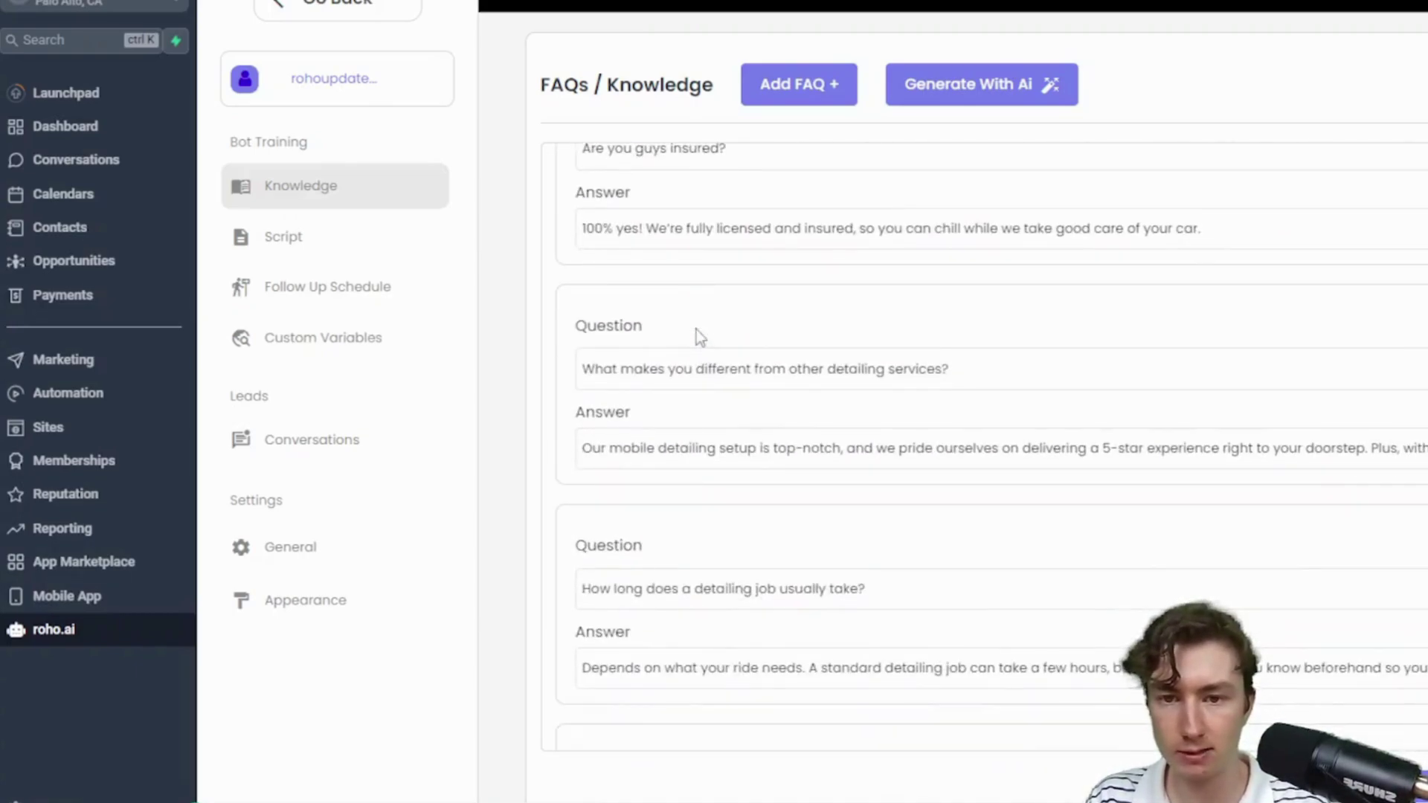
{"action": "double_click", "coordinate": [741, 299]}
{"action": "scroll", "coordinate": [742, 305], "scroll_direction": "down", "scroll_amount": 1}
{"action": "scroll", "coordinate": [751, 297], "scroll_direction": "down", "scroll_amount": 10}
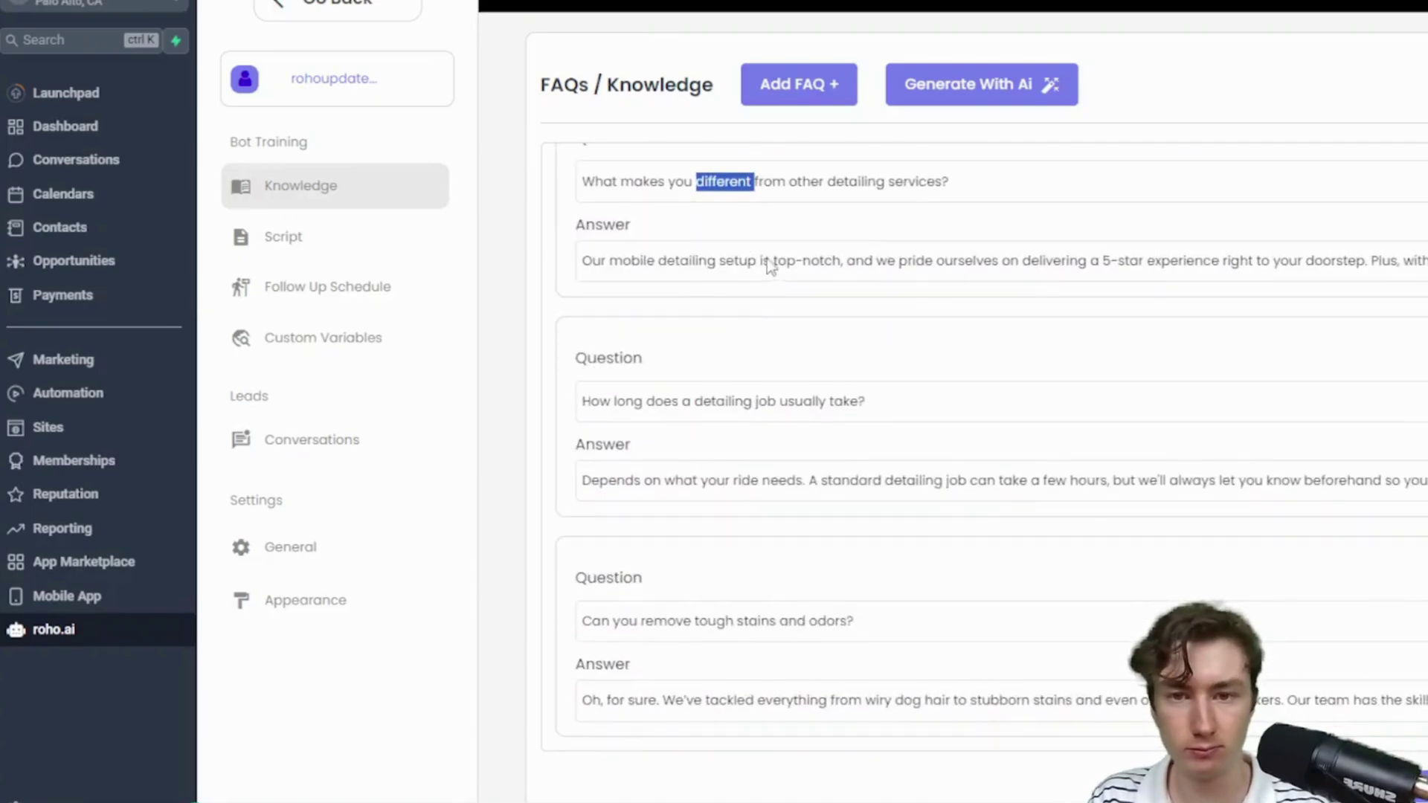
{"action": "scroll", "coordinate": [761, 280], "scroll_direction": "down", "scroll_amount": 8}
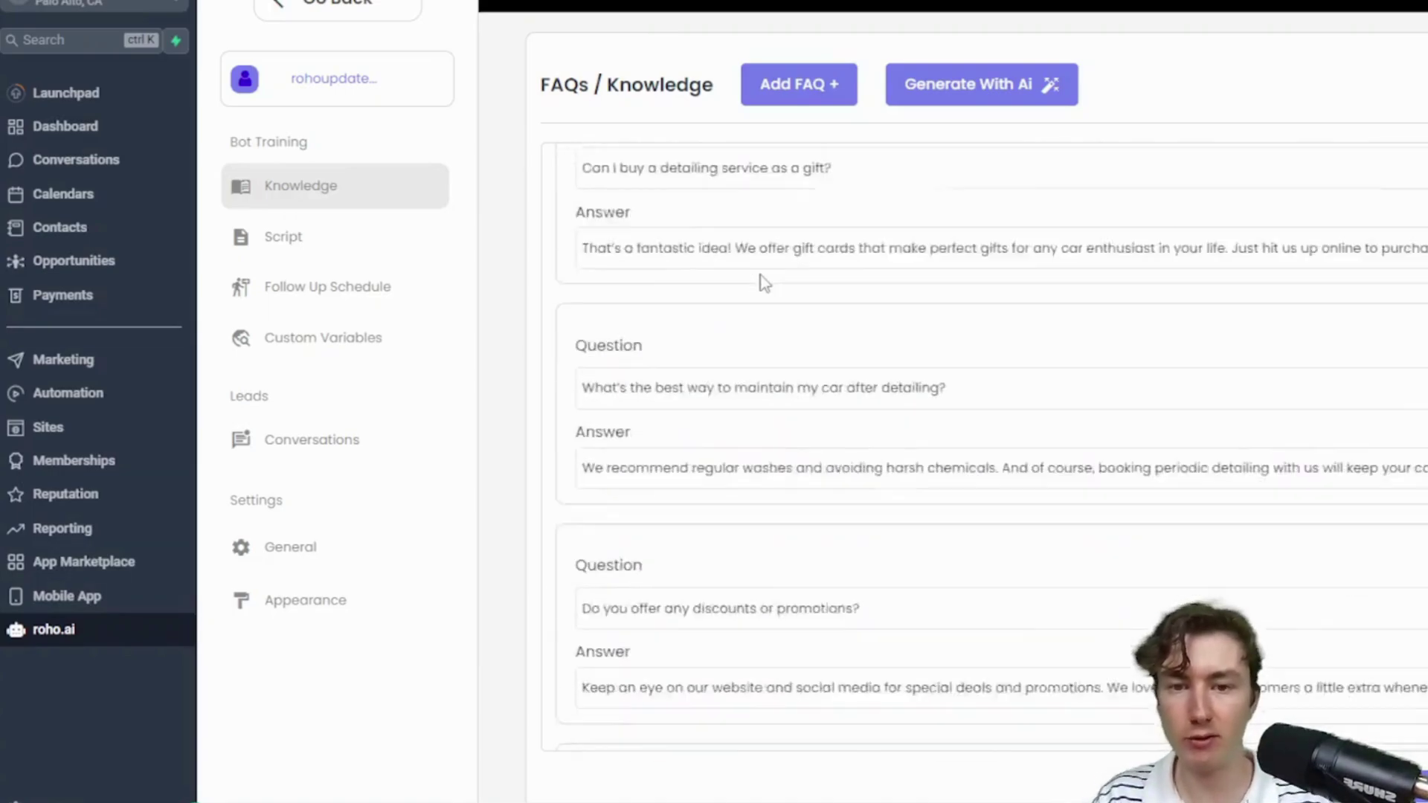
Save the discounts FAQ entry and append a new "Change me!" placeholder FAQ card at the end.
{"action": "left_click", "coordinate": [1387, 491]}
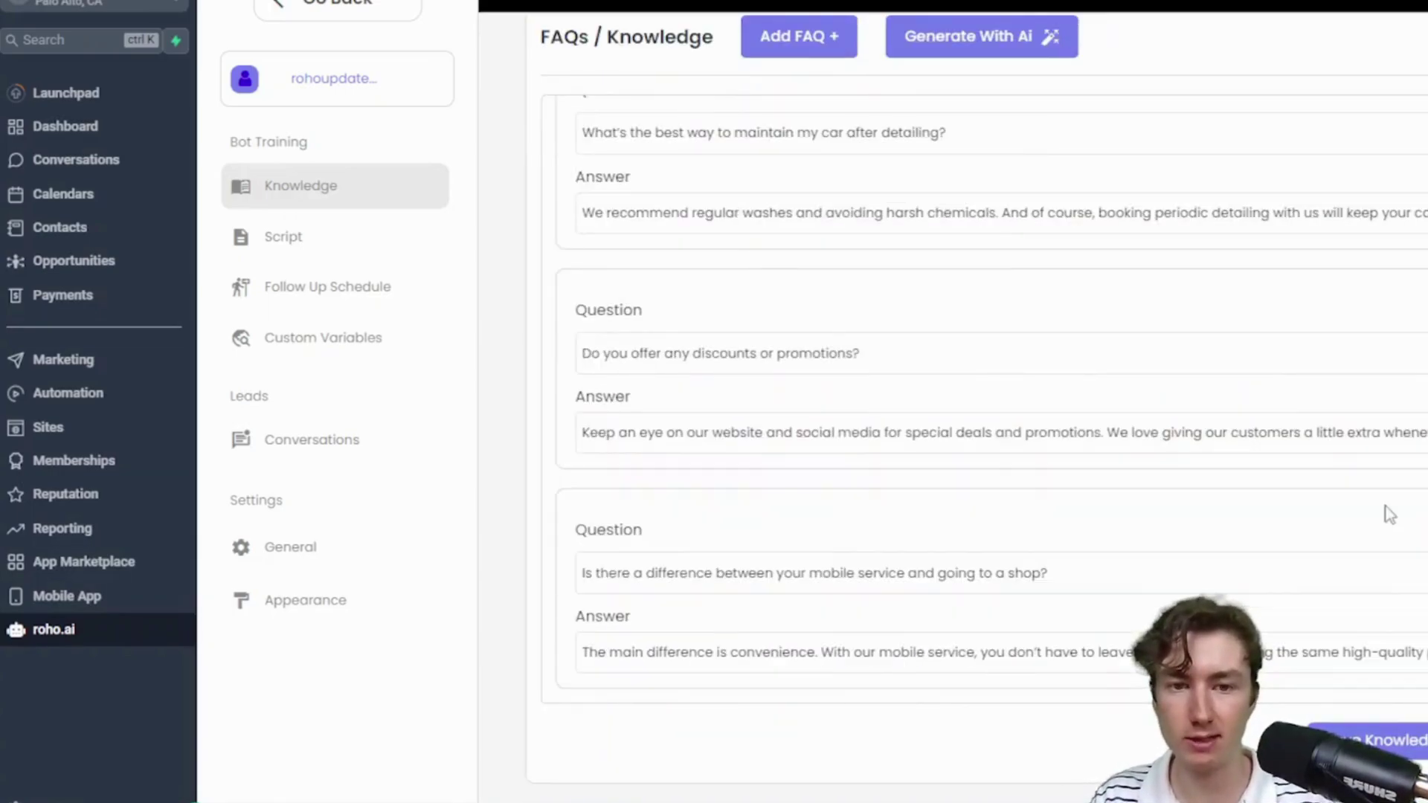
{"action": "left_click", "coordinate": [759, 43]}
{"action": "mouse_move", "coordinate": [579, 641]}
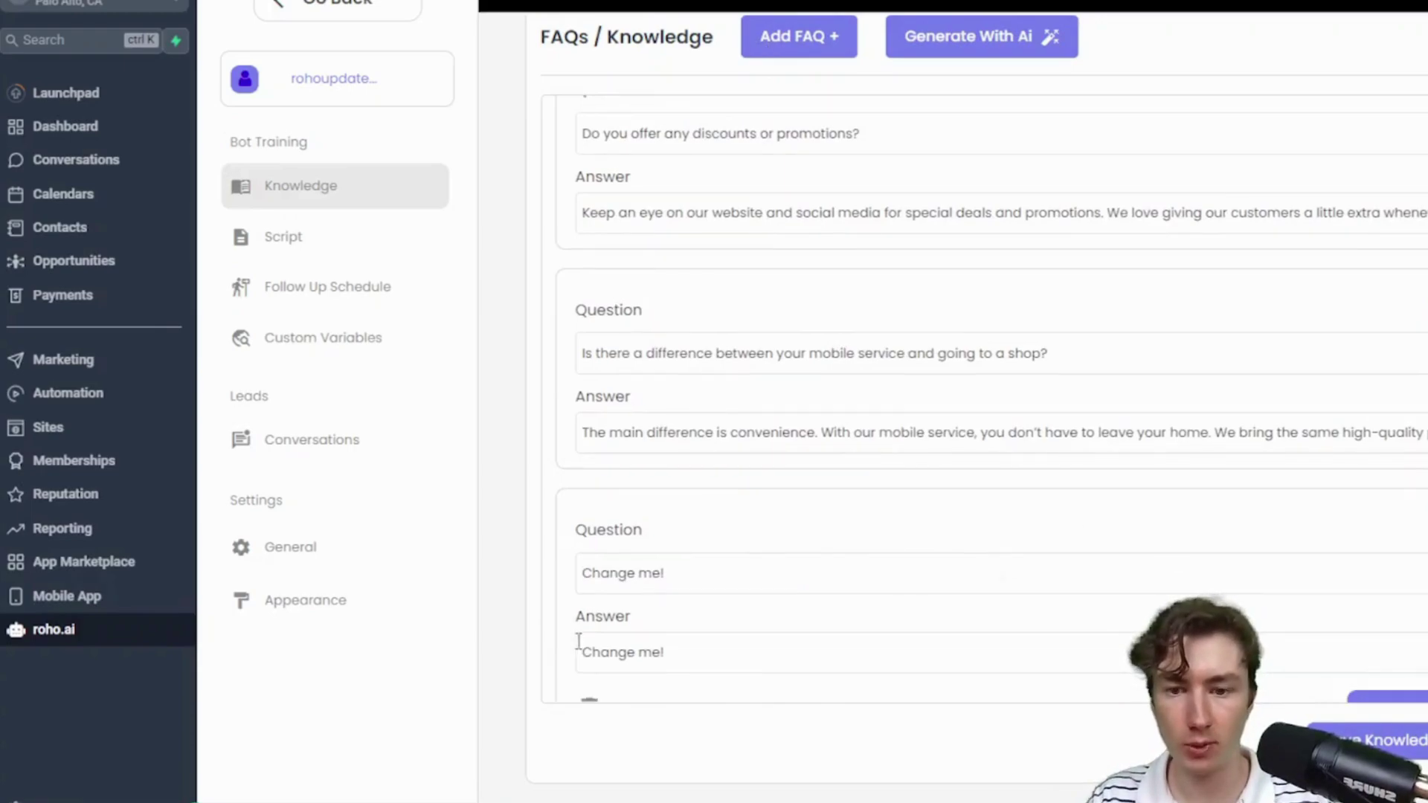
{"action": "scroll", "coordinate": [867, 430], "scroll_direction": "up", "scroll_amount": 20}
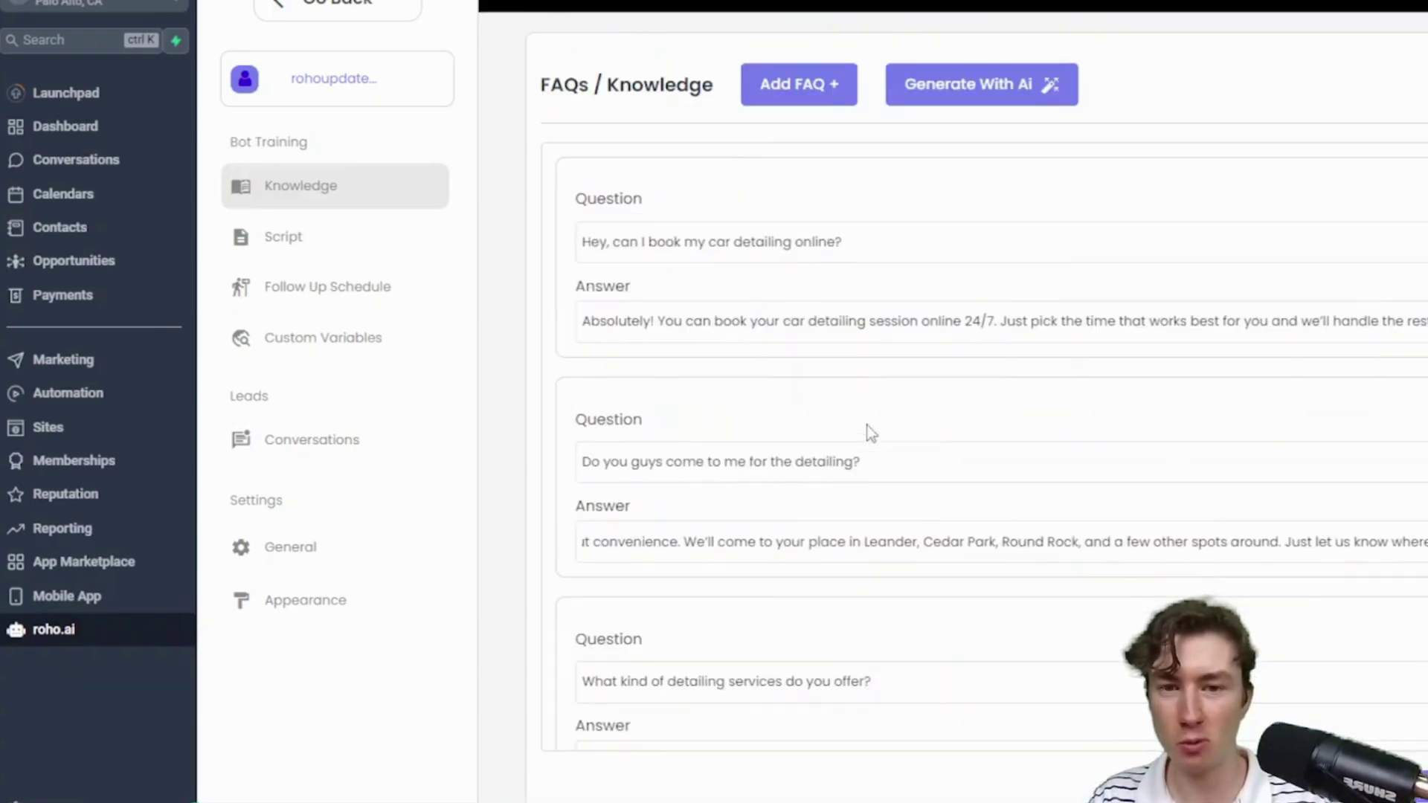